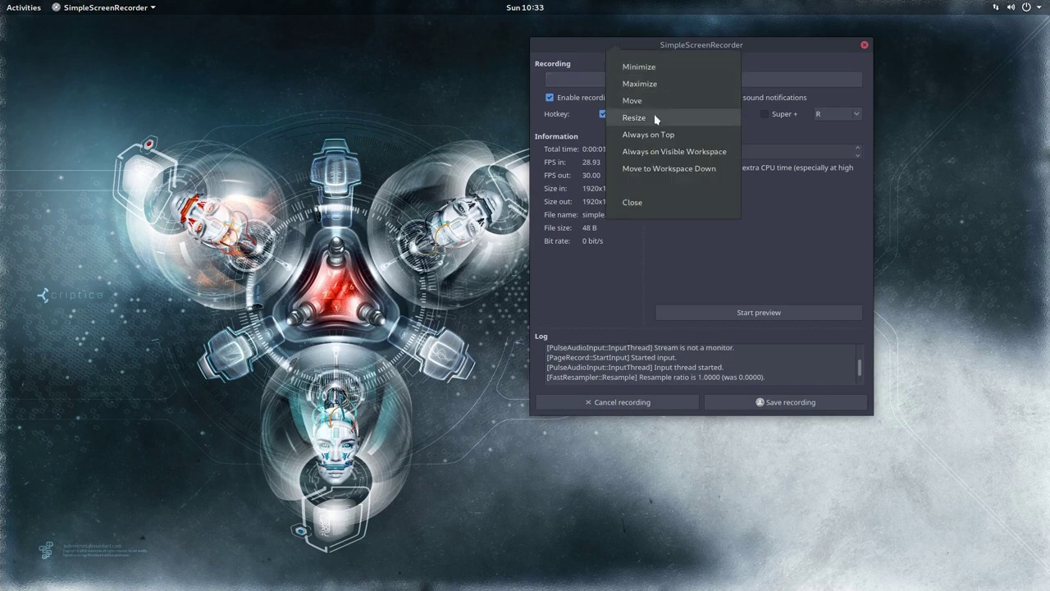
Minimize the SimpleScreenRecorder window from its title-bar menu, leaving the recording running
click(639, 67)
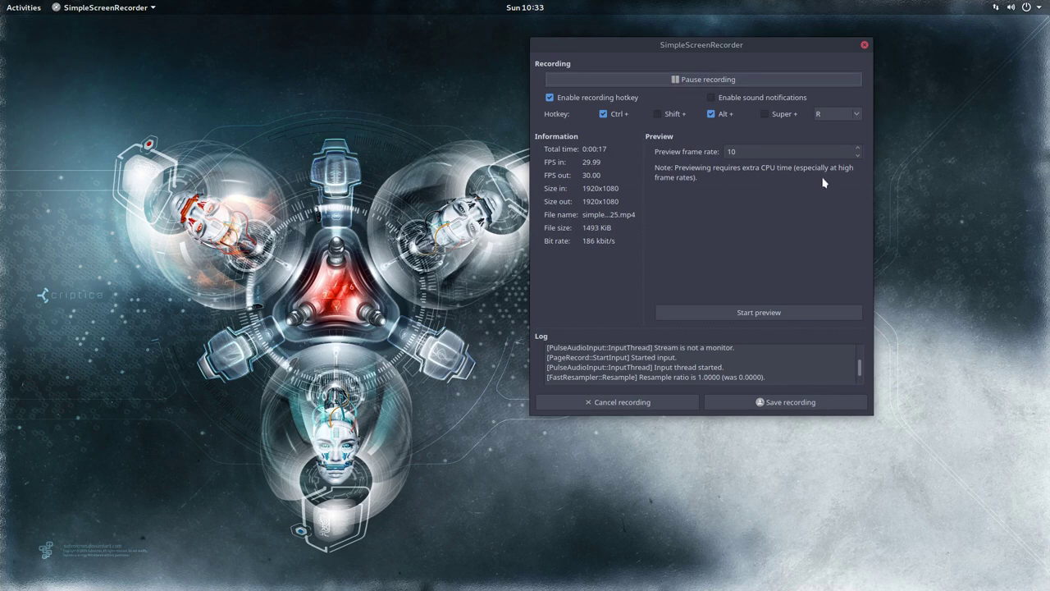
right_click(708, 47)
click(741, 69)
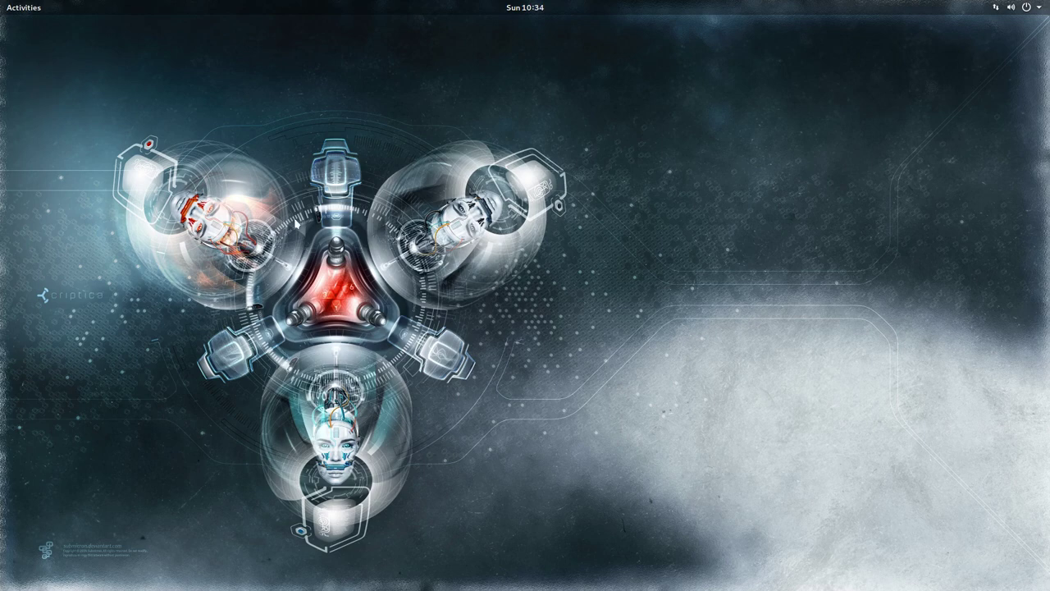
Launch the Termite terminal by searching 'termite' in Activities
mouse_move(6, 5)
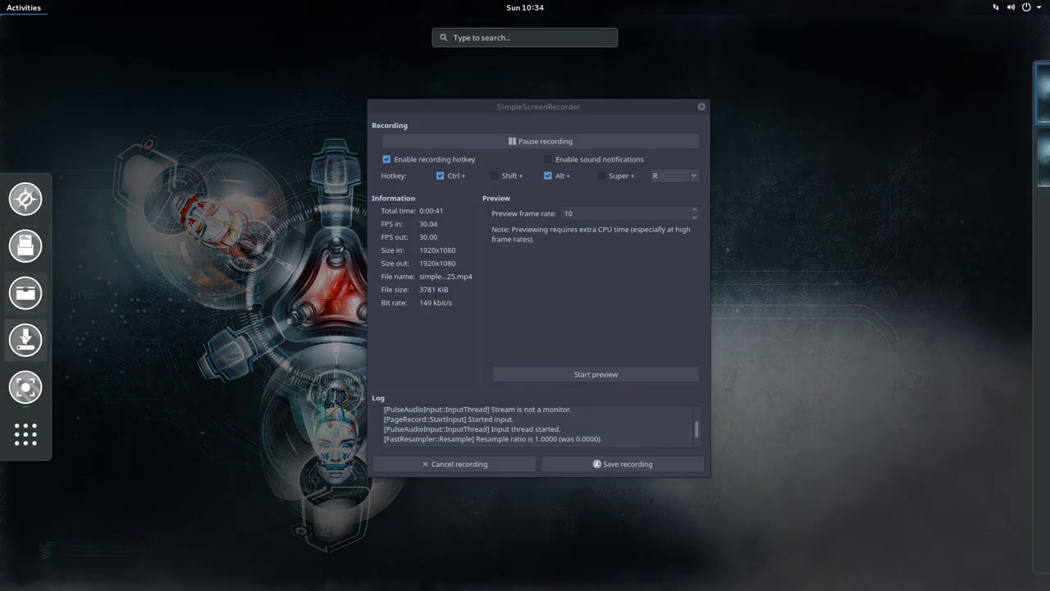
click(27, 430)
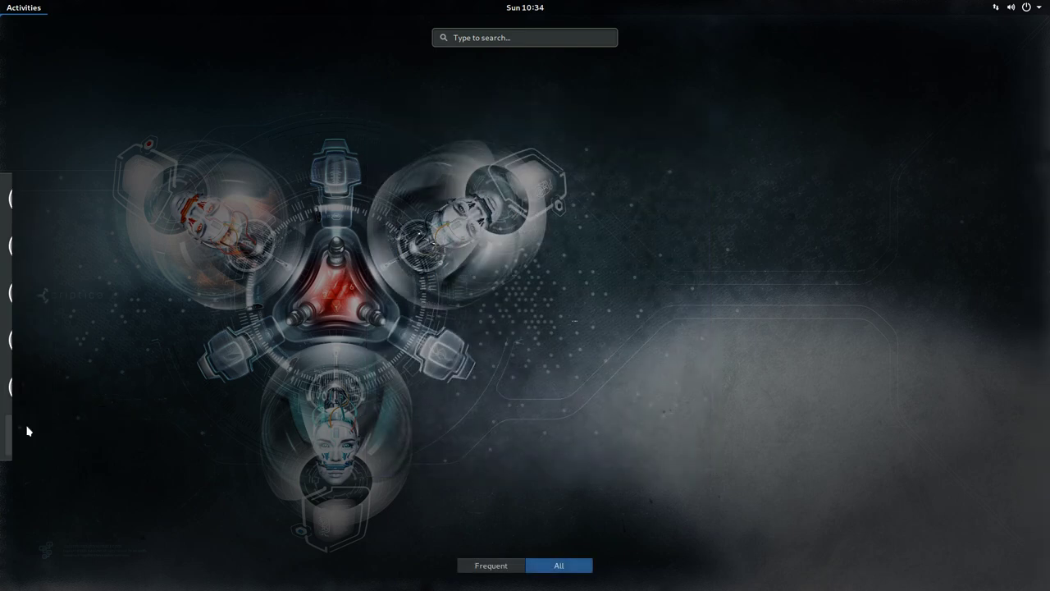
text(termite)
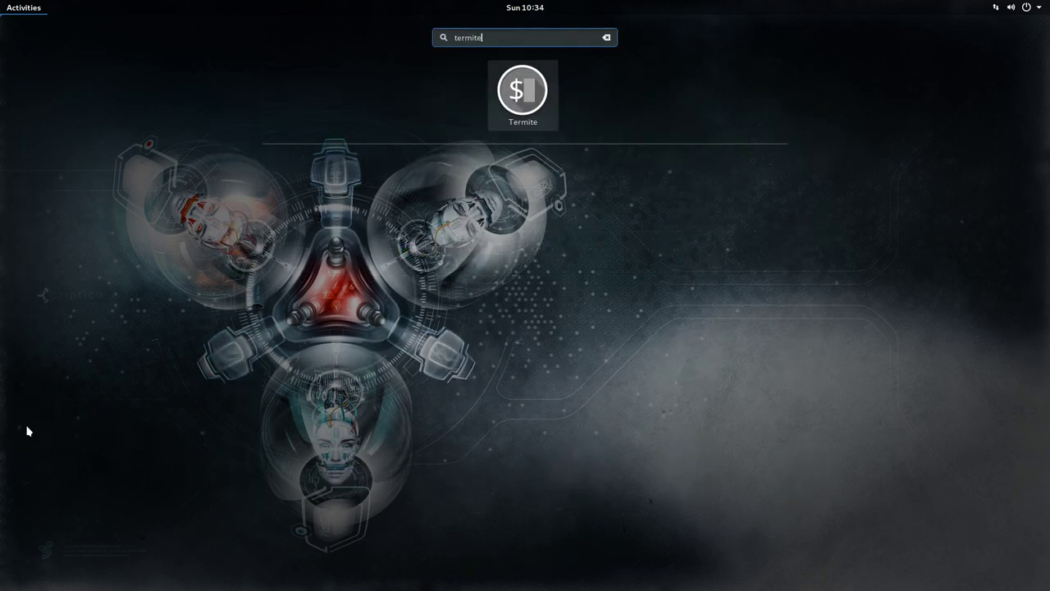
key(Return)
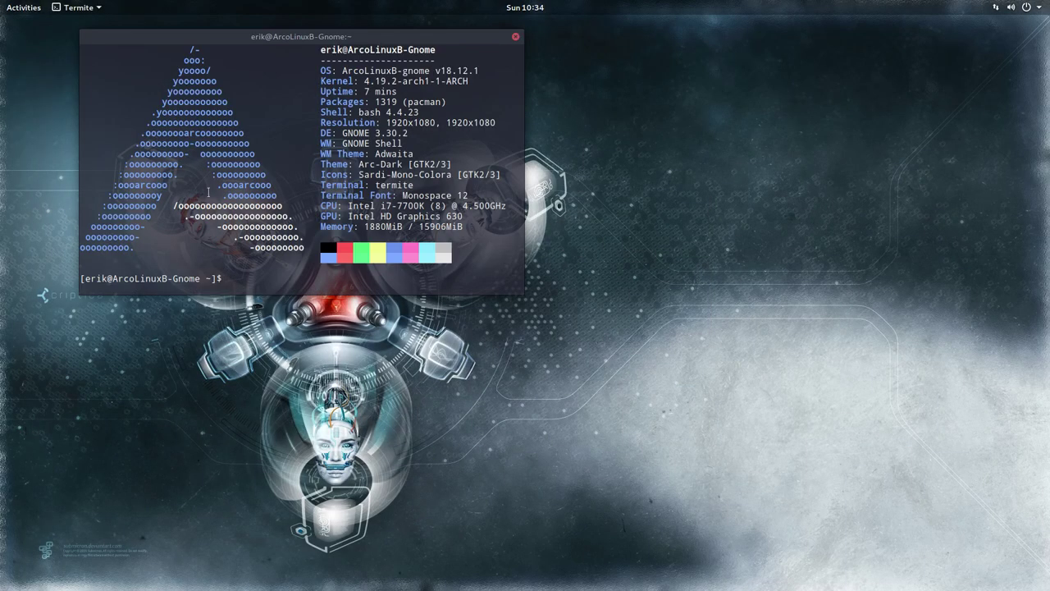
Page through the Show Applications grid, then return to the desktop
mouse_move(3, 3)
click(27, 457)
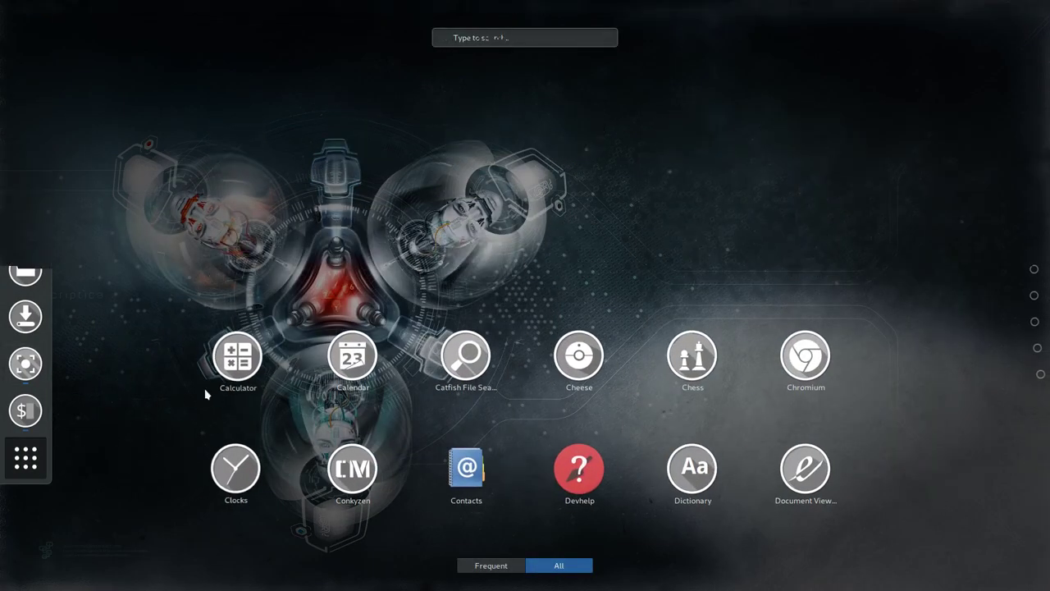
scroll(563, 358, down, 1)
scroll(565, 328, up, 1)
scroll(579, 472, down, 5)
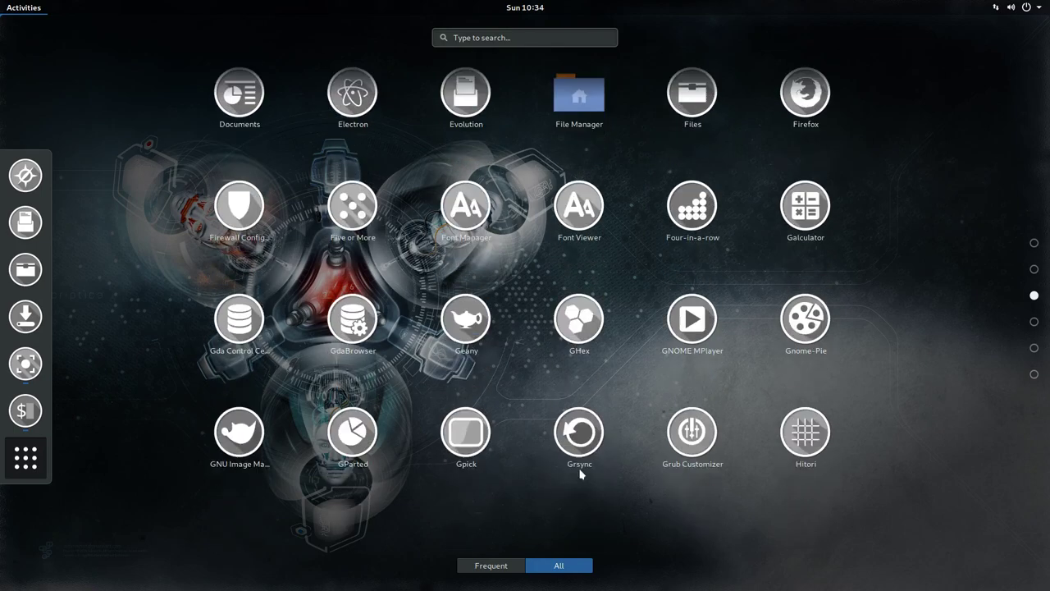
scroll(579, 473, up, 5)
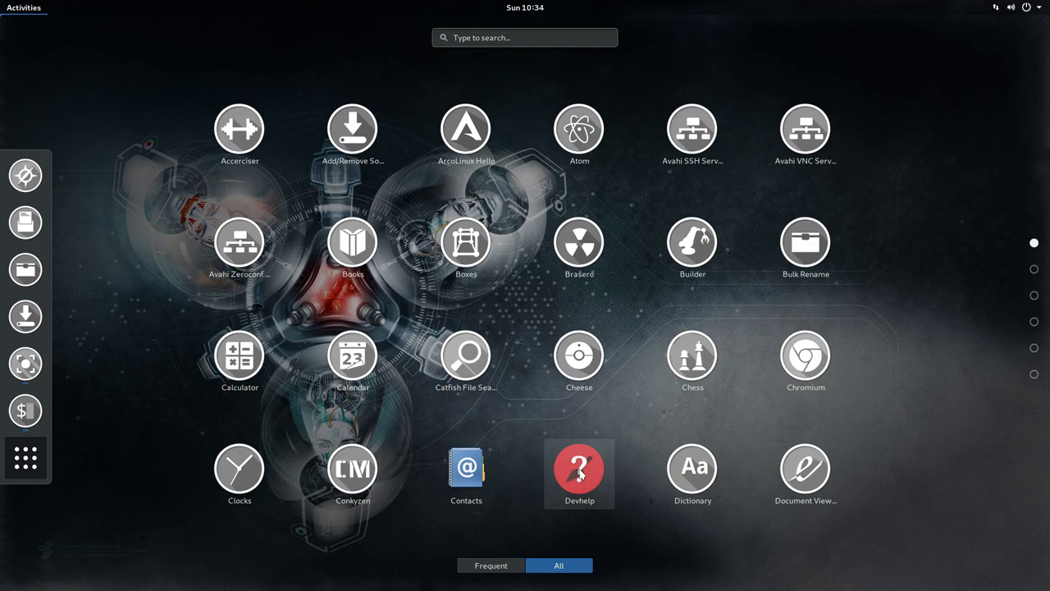
key(Escape)
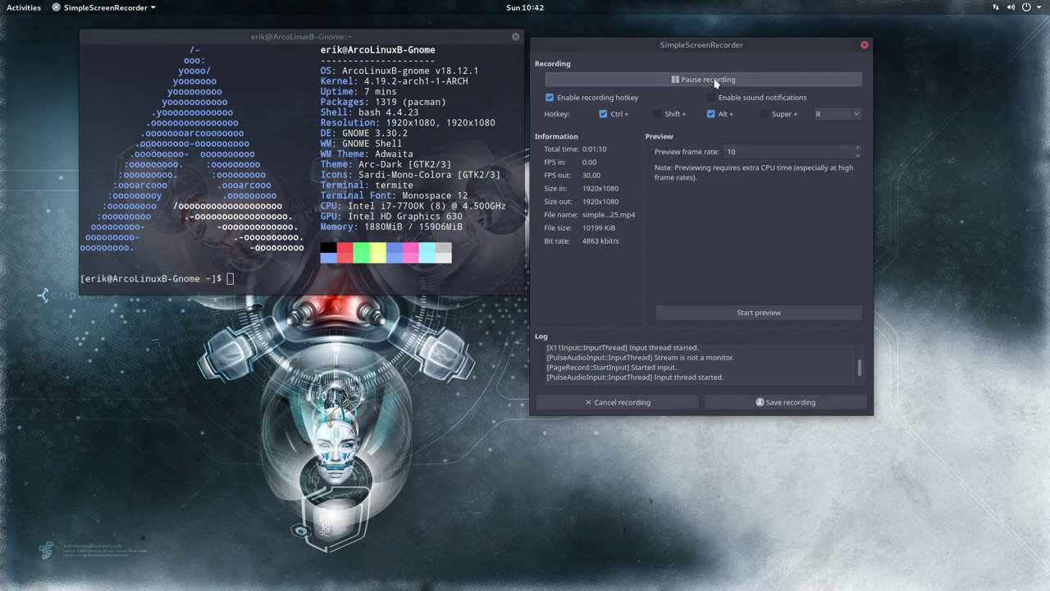
Minimize the recorder and run update, entering the sudo password and confirming with y
right_click(701, 45)
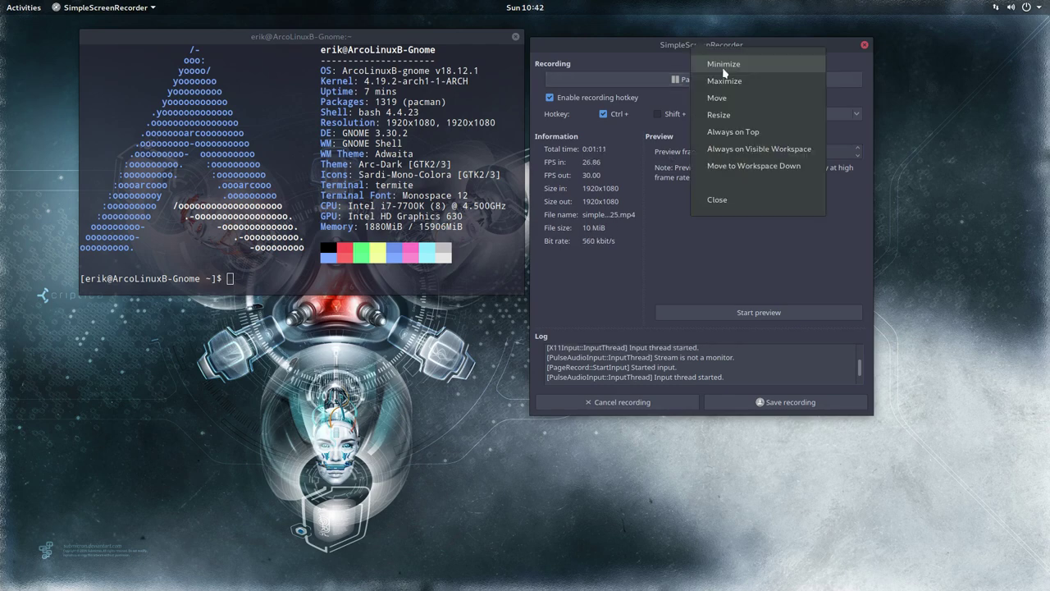
click(723, 67)
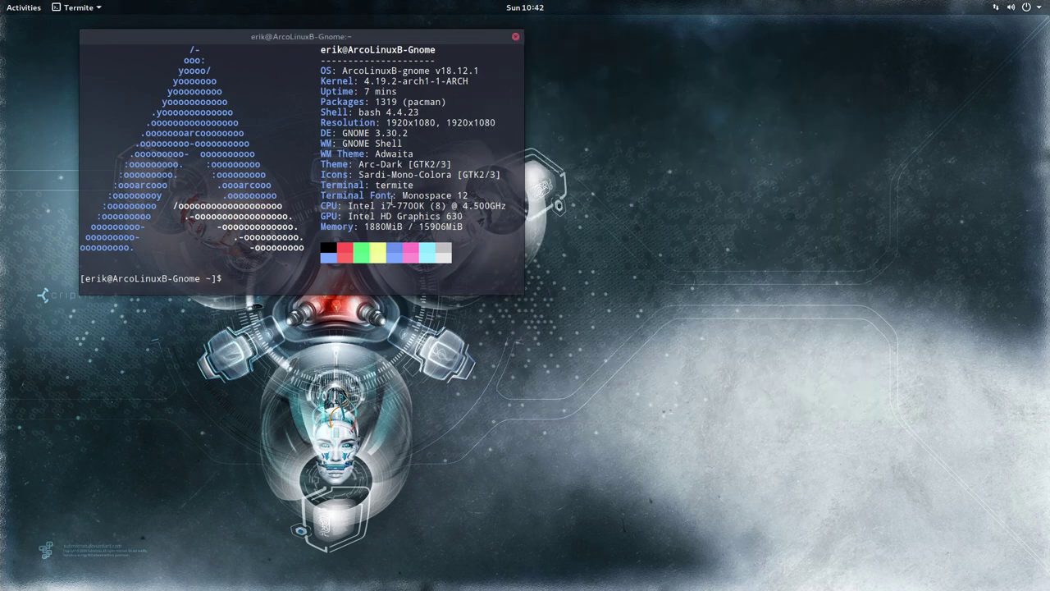
text(update)
key(Return)
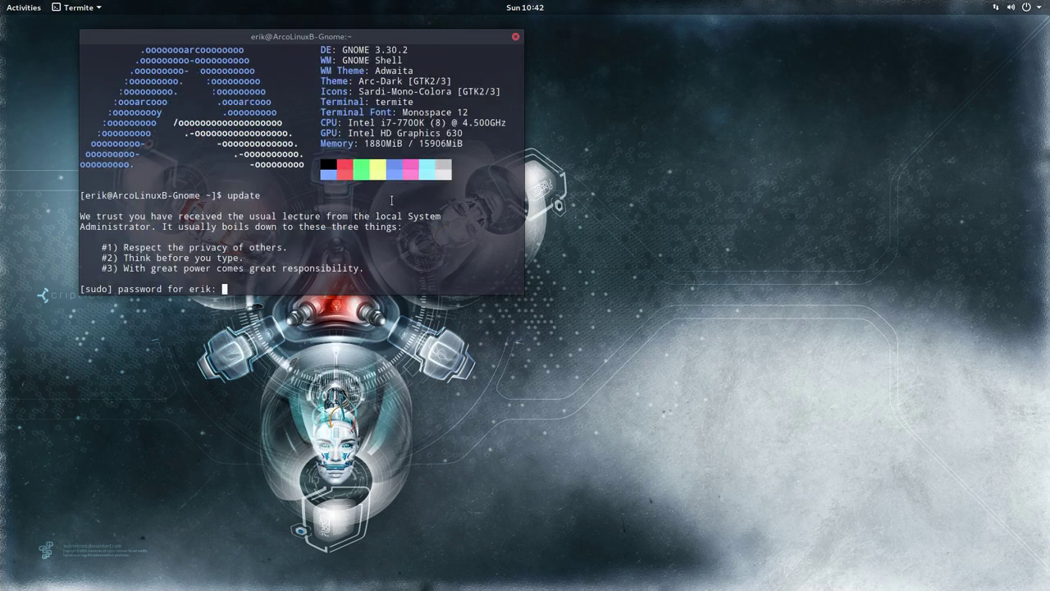
key(Return)
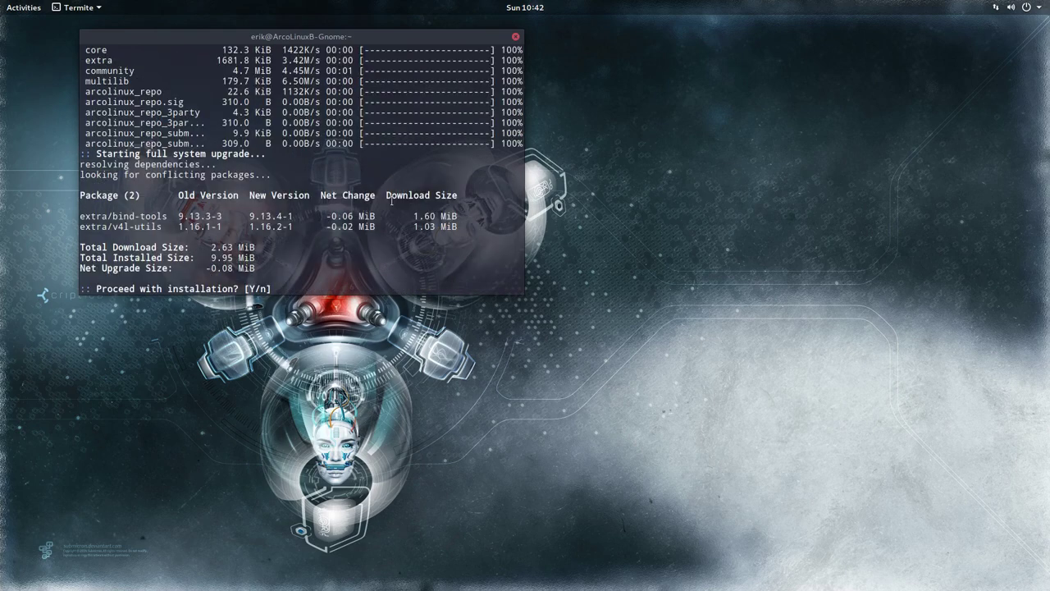
text(y)
key(Return)
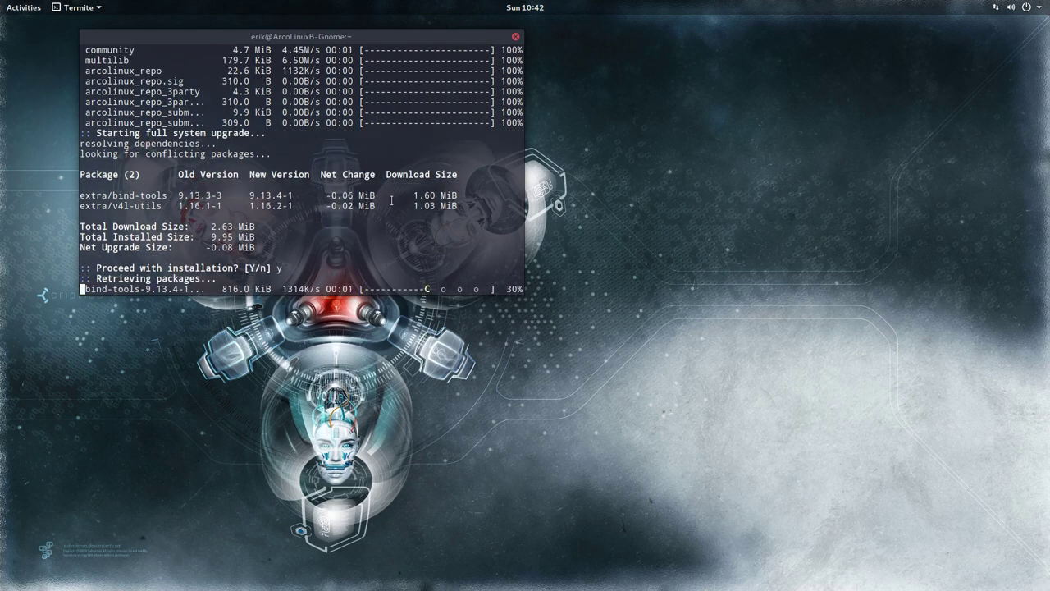
Run pksyua to upgrade the three AUR icon packages, and move the terminal to the right
text(skel)
key(BackSpace)
key(BackSpace)
key(BackSpace)
text(pksyua)
key(Return)
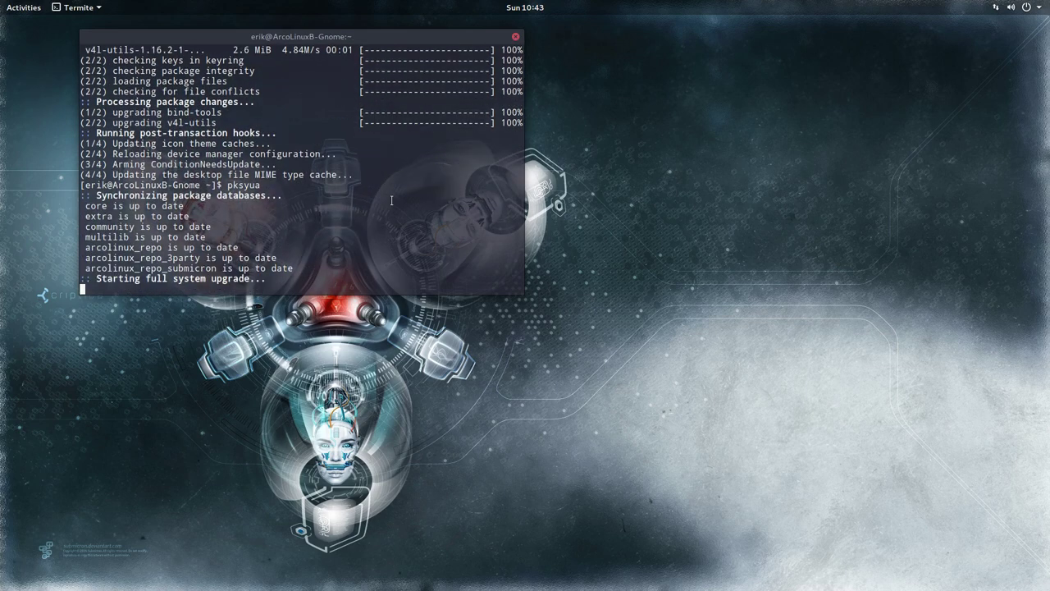
key(Return)
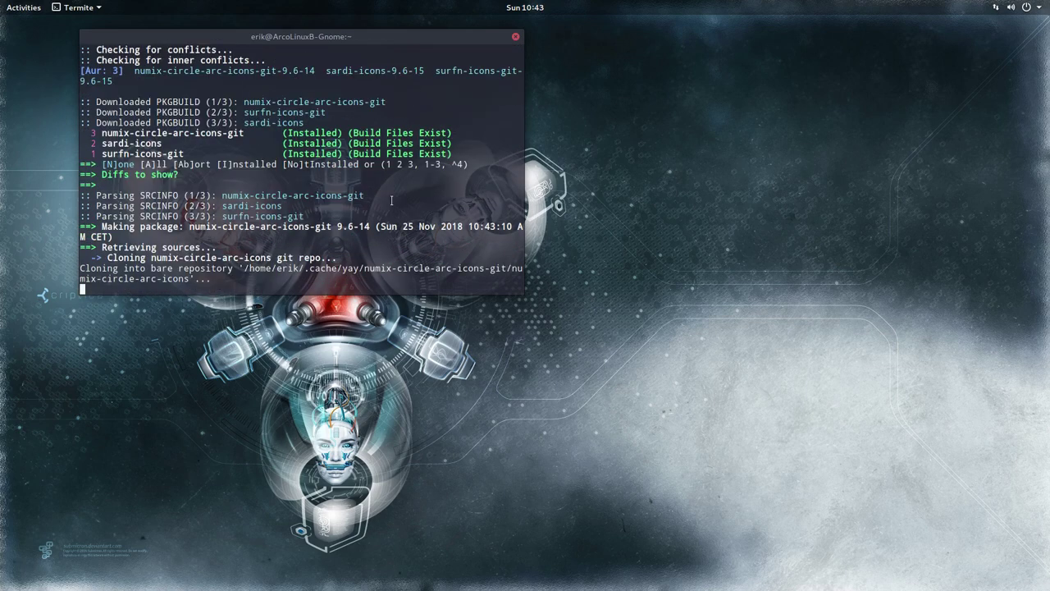
scroll(350, 92, up, 4)
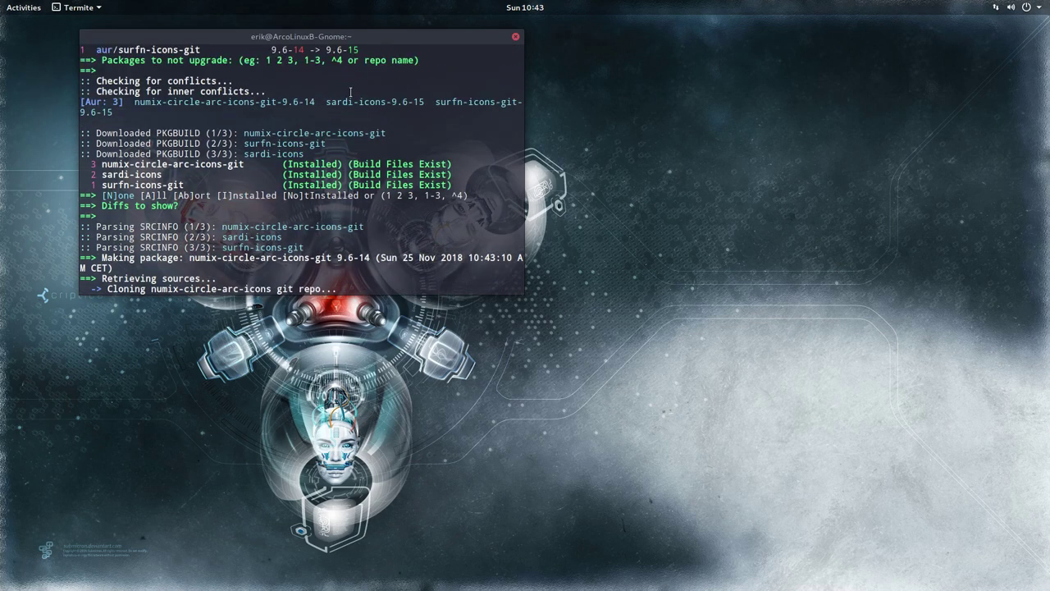
scroll(350, 92, up, 4)
drag(343, 47, 837, 52)
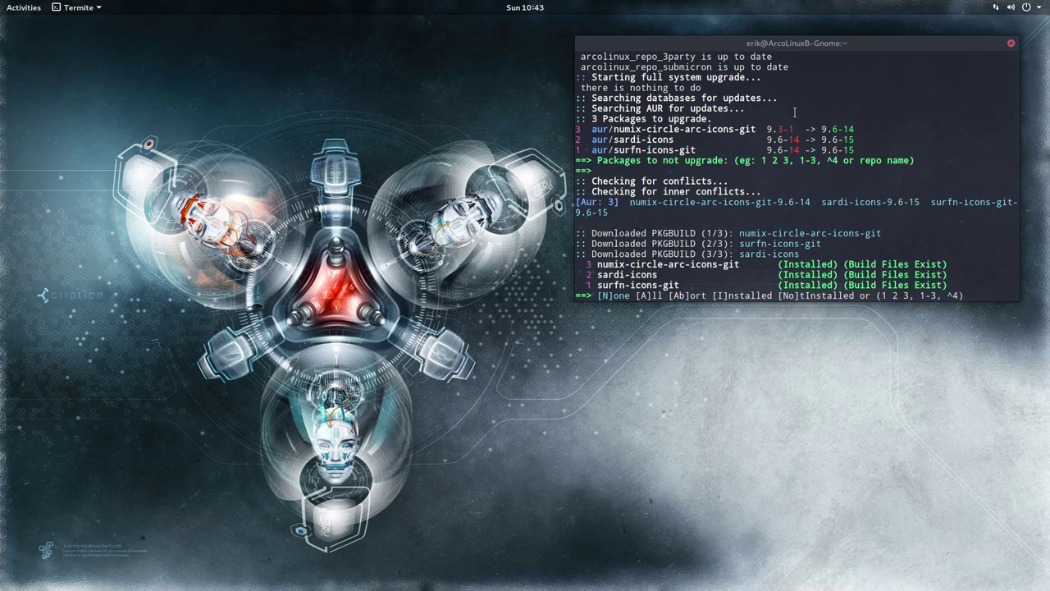
Launch and maximize the browser, then open the ARCOLINUX > BETA > ARCOLINUX BETA page
mouse_move(6, 7)
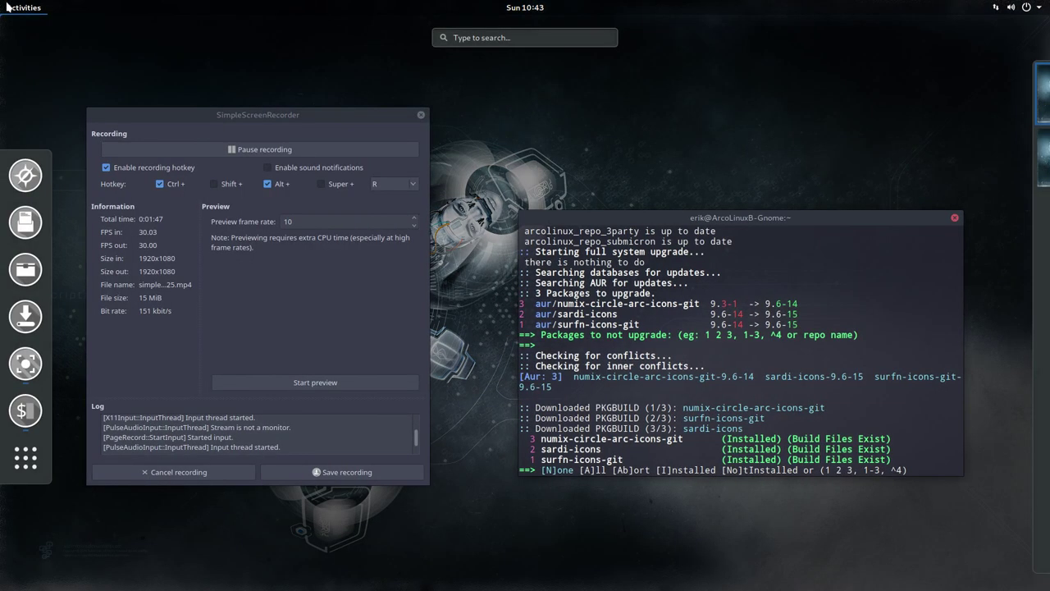
text(termi)
key(Return)
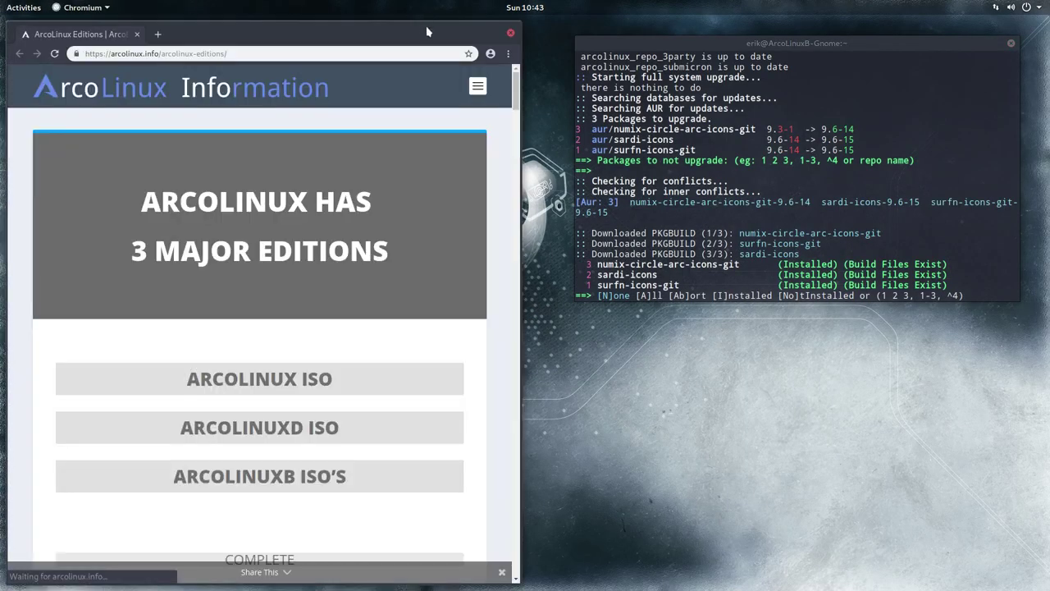
double_click(426, 25)
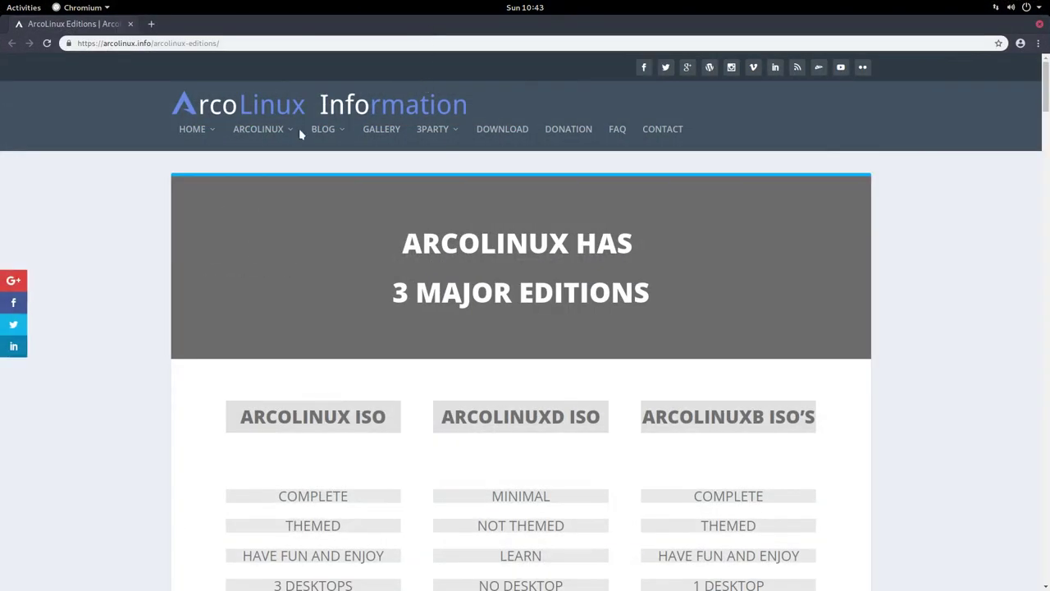
mouse_move(261, 131)
mouse_move(332, 354)
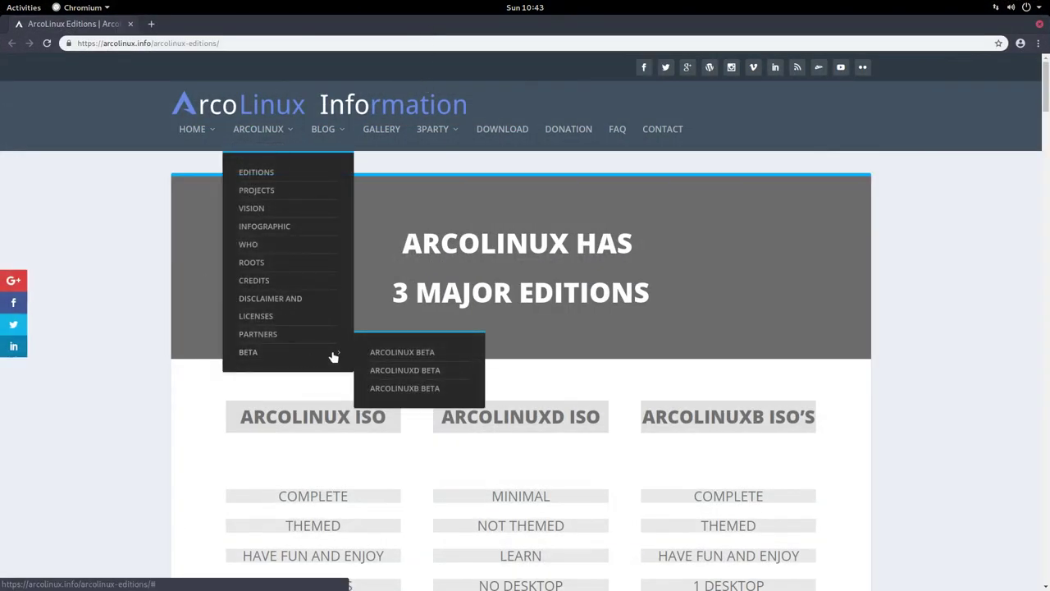
click(422, 352)
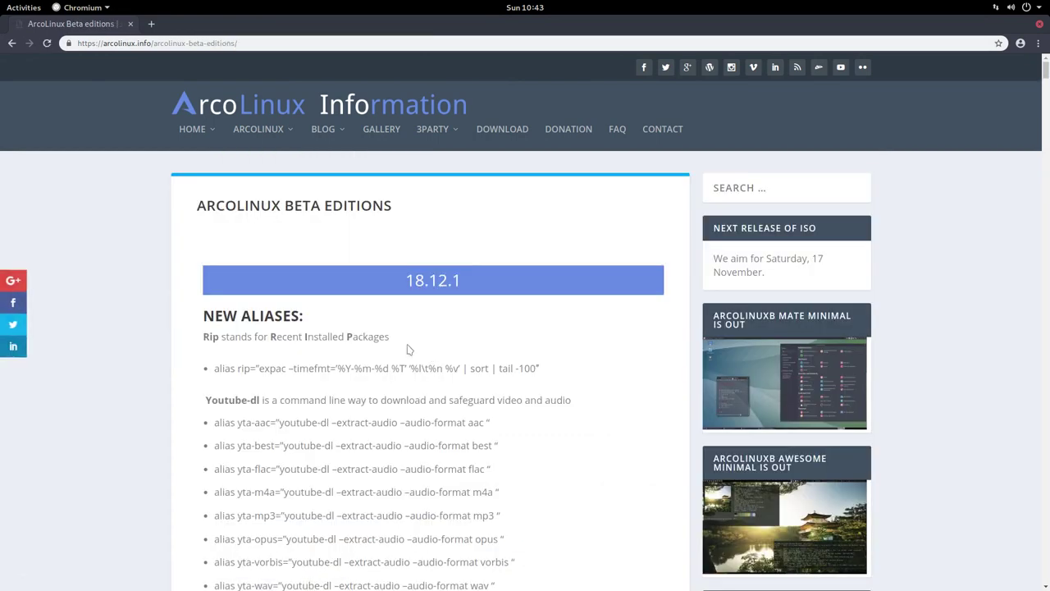
Scroll through the Pamac-AUR redesign screenshots, then minimize the browser
scroll(135, 345, down, 10)
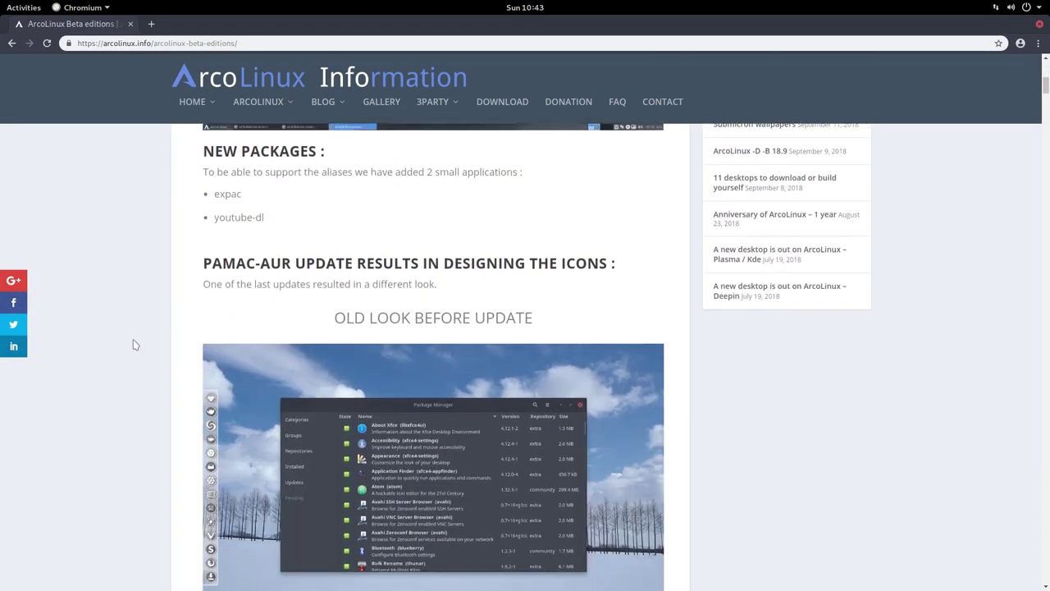
scroll(135, 345, down, 4)
scroll(136, 343, up, 2)
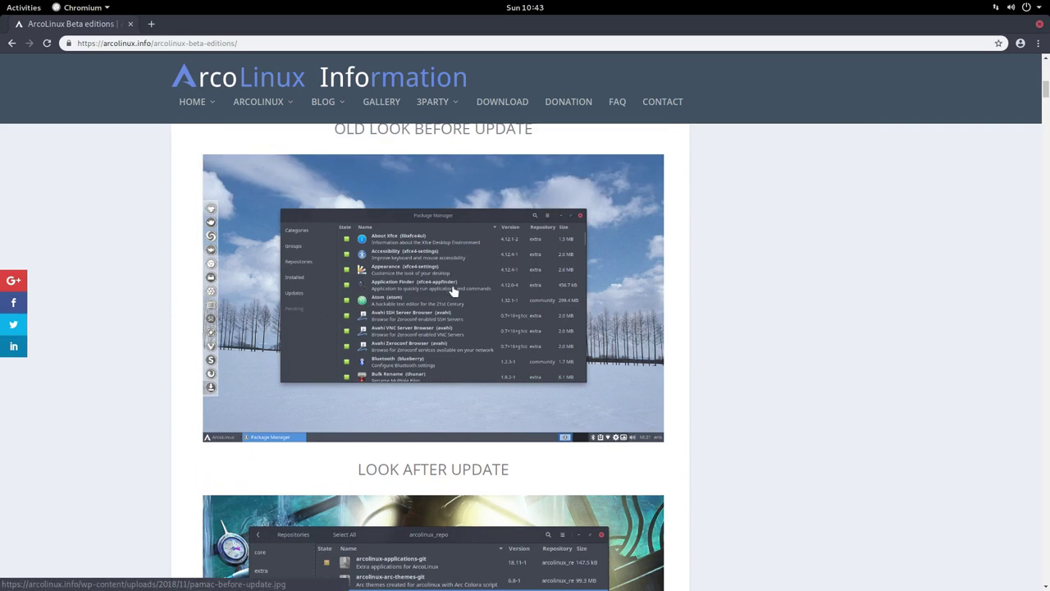
scroll(436, 292, down, 5)
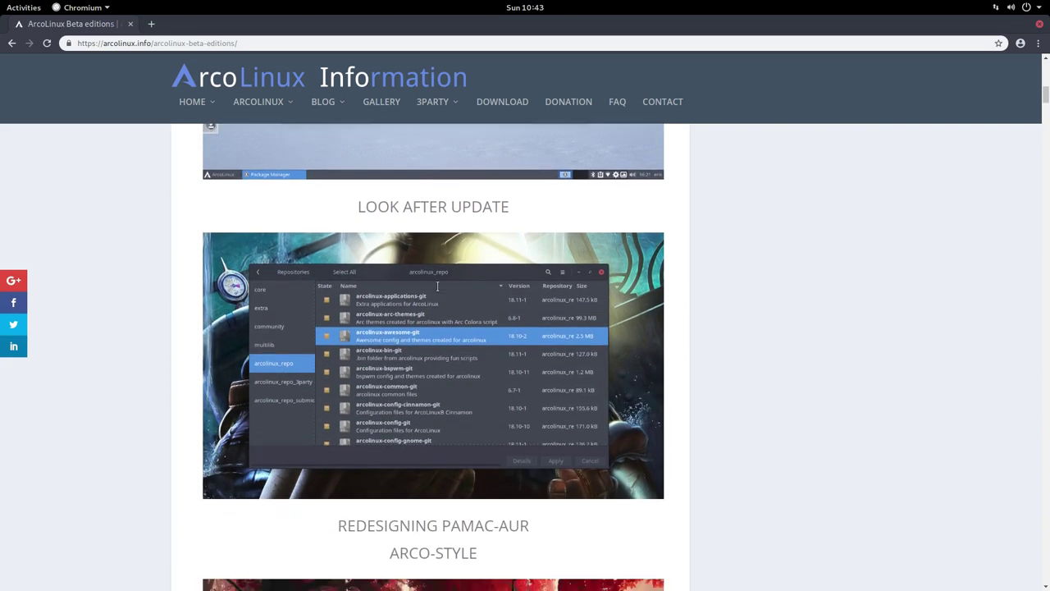
scroll(344, 371, down, 2)
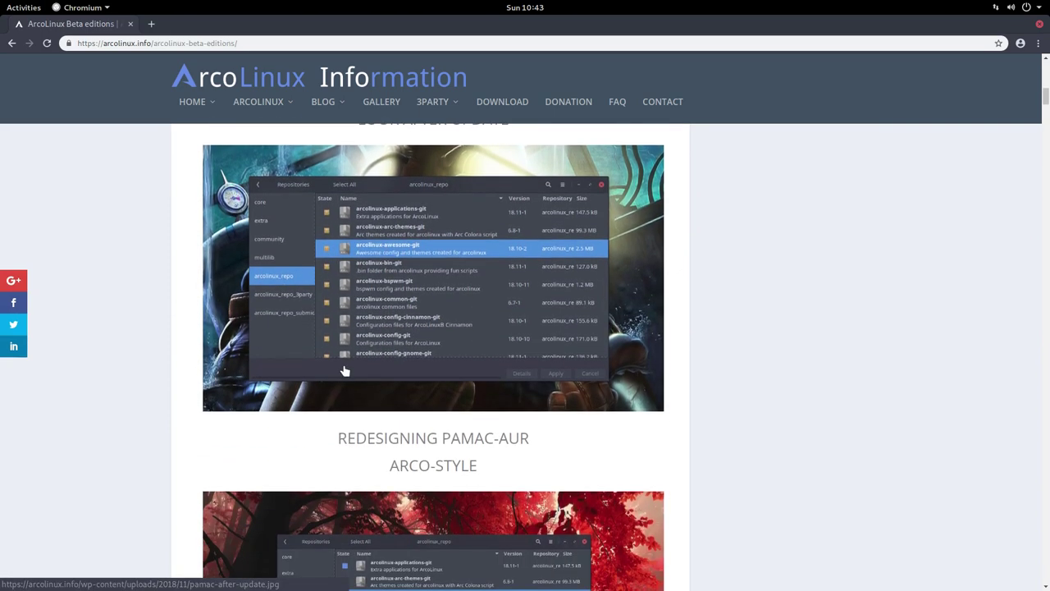
scroll(344, 371, down, 4)
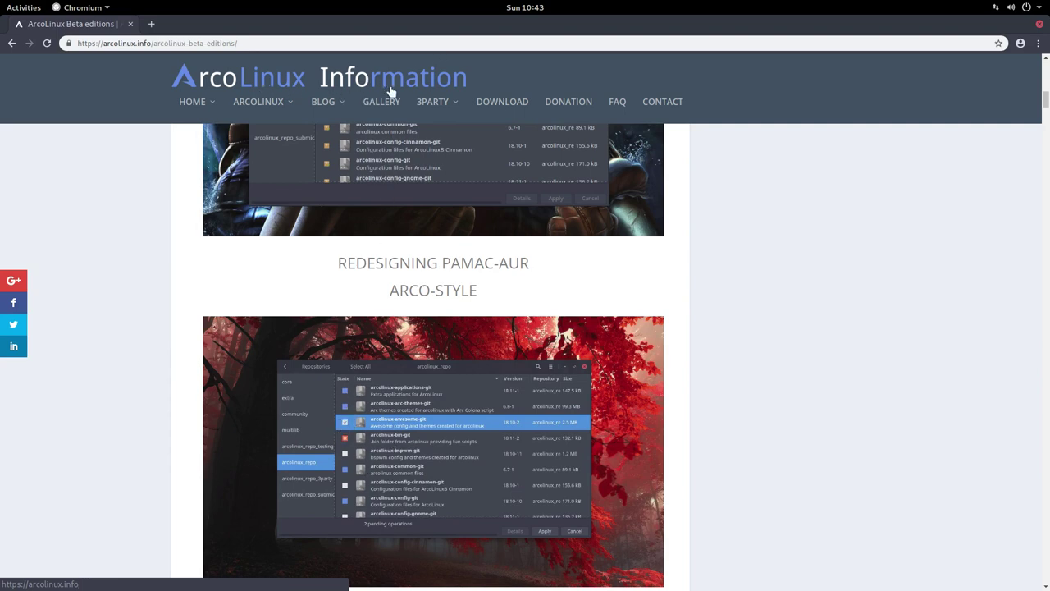
scroll(939, 135, up, 3)
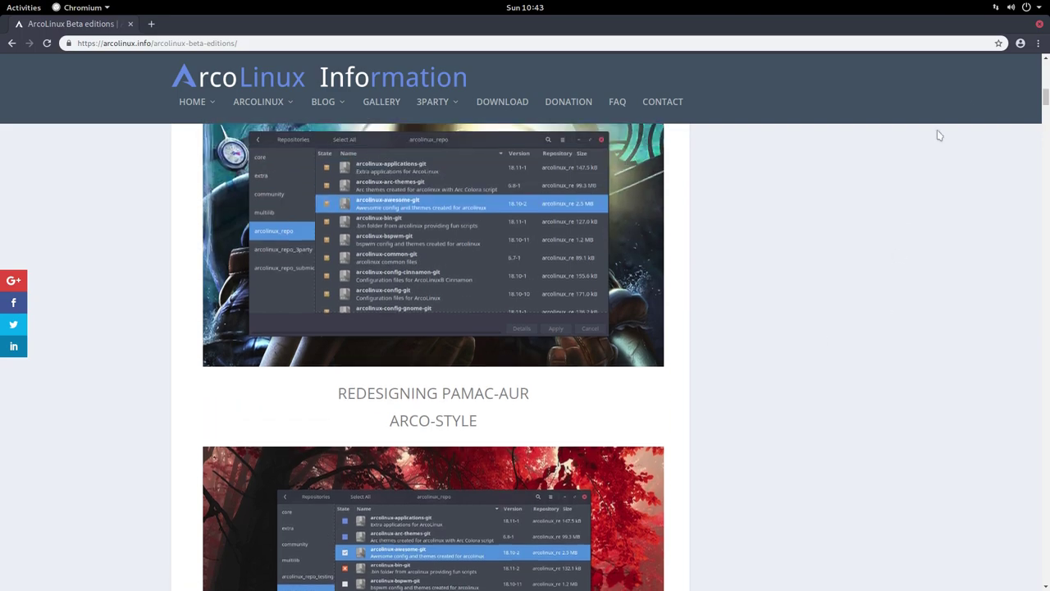
click(1040, 24)
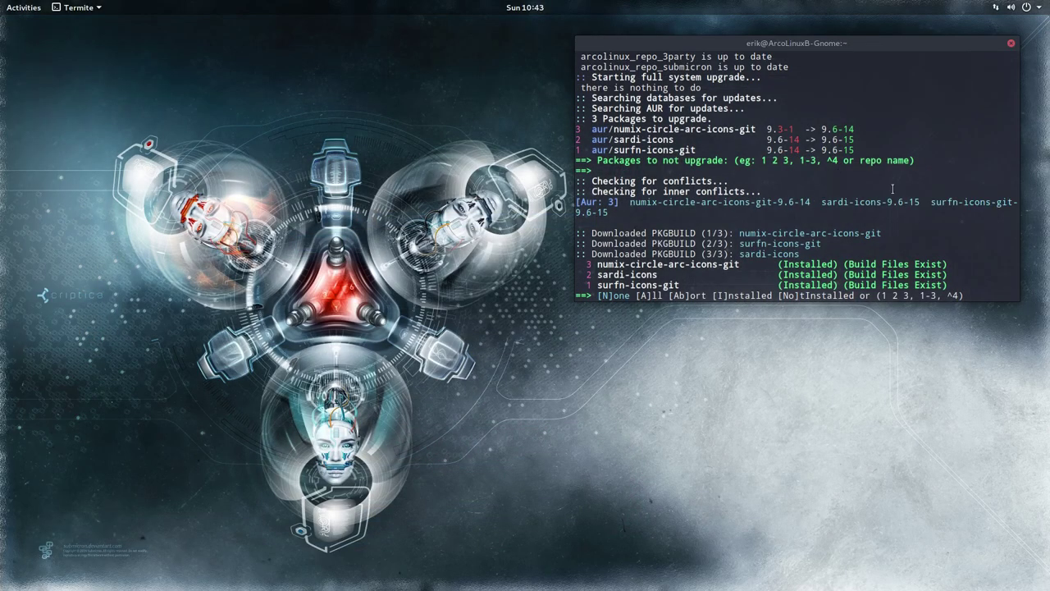
Answer the clean-build prompt so the Surfn icon build continues, and nudge the terminal aside
key(Return)
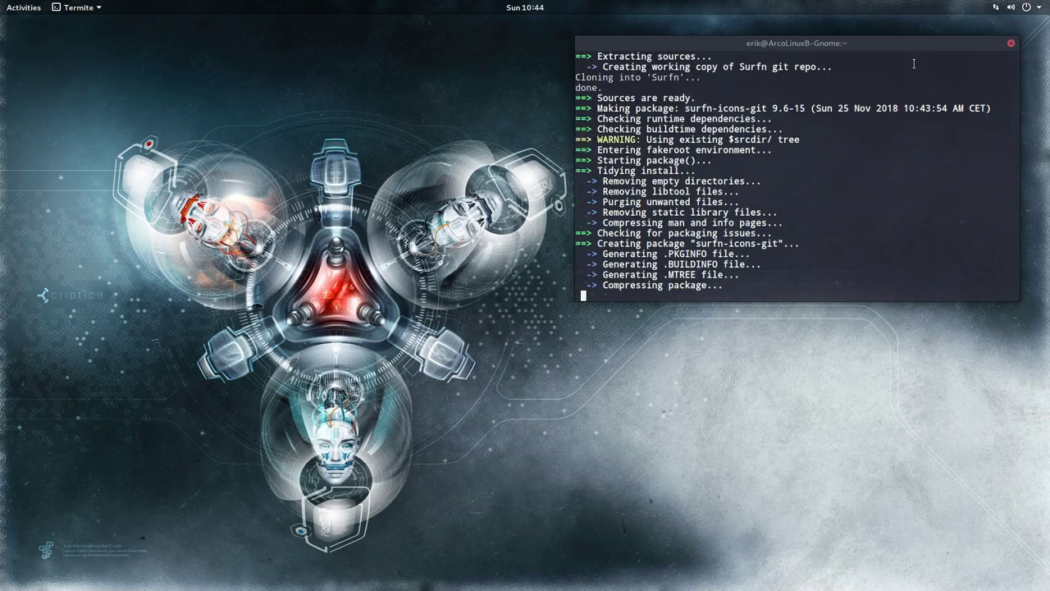
mouse_move(922, 50)
mouse_down()
mouse_move(953, 40)
mouse_move(941, 41)
mouse_up()
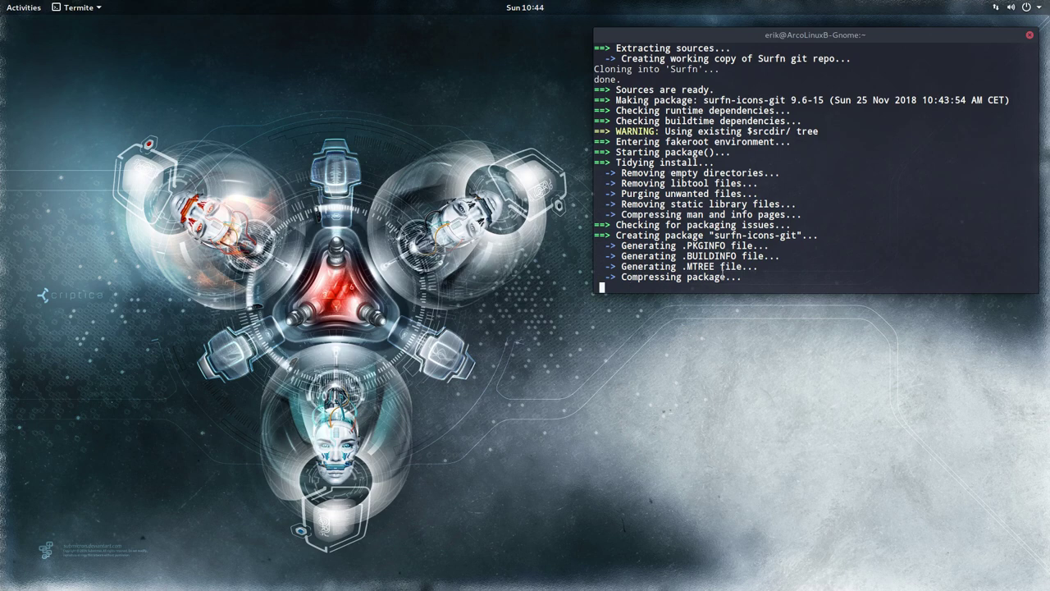
Open Files, go to .bin/main, and open a terminal in that folder
mouse_move(6, 7)
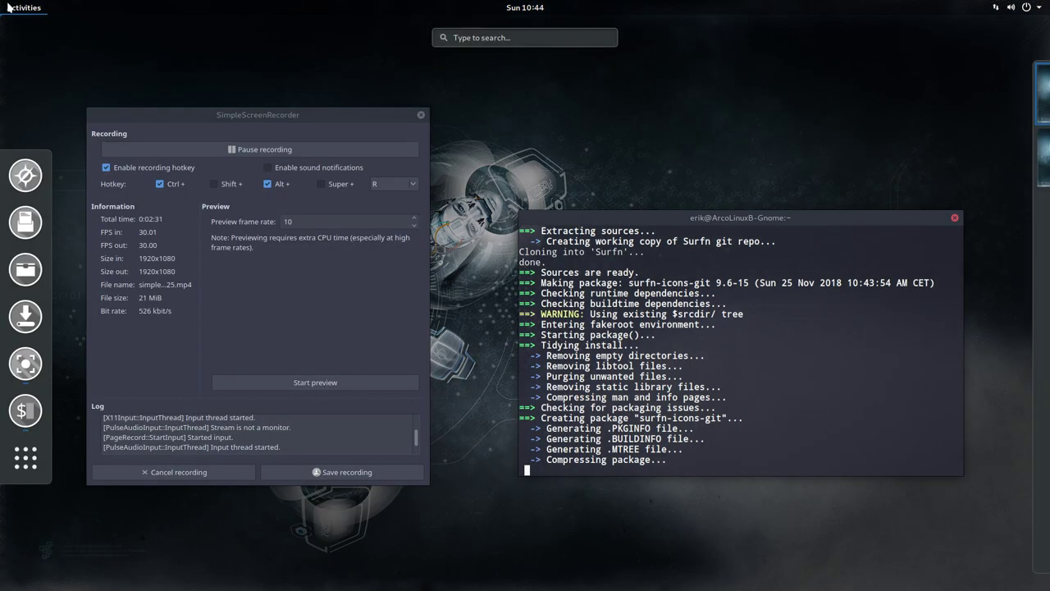
click(25, 273)
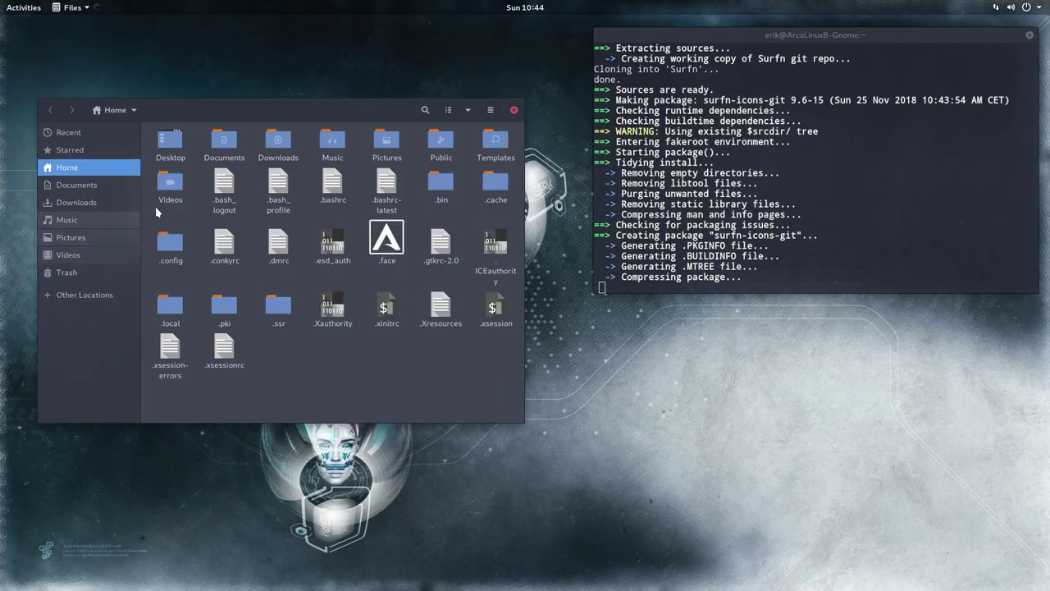
click(443, 187)
double_click(443, 187)
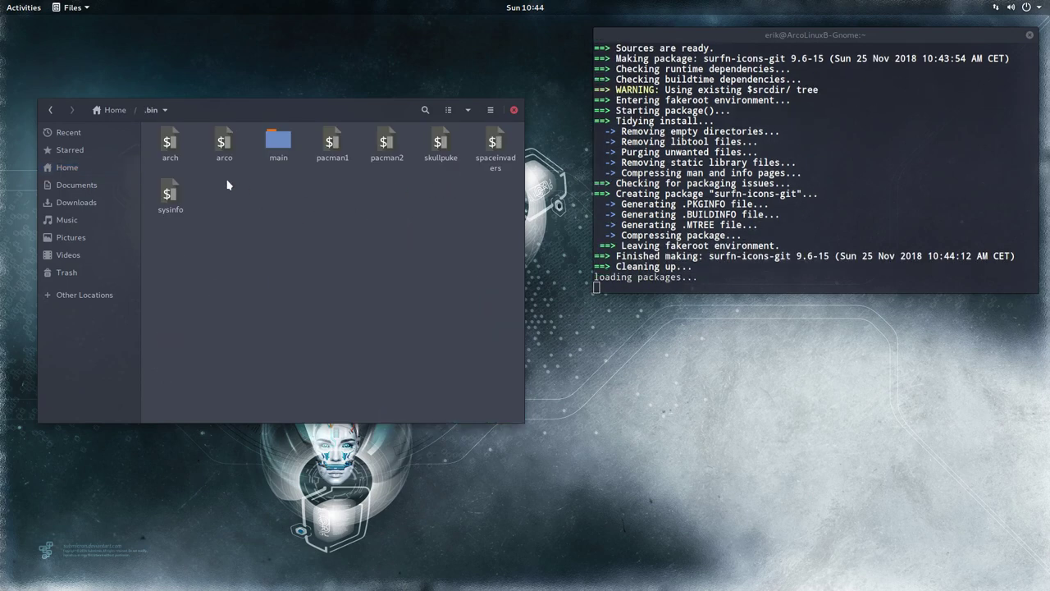
double_click(278, 150)
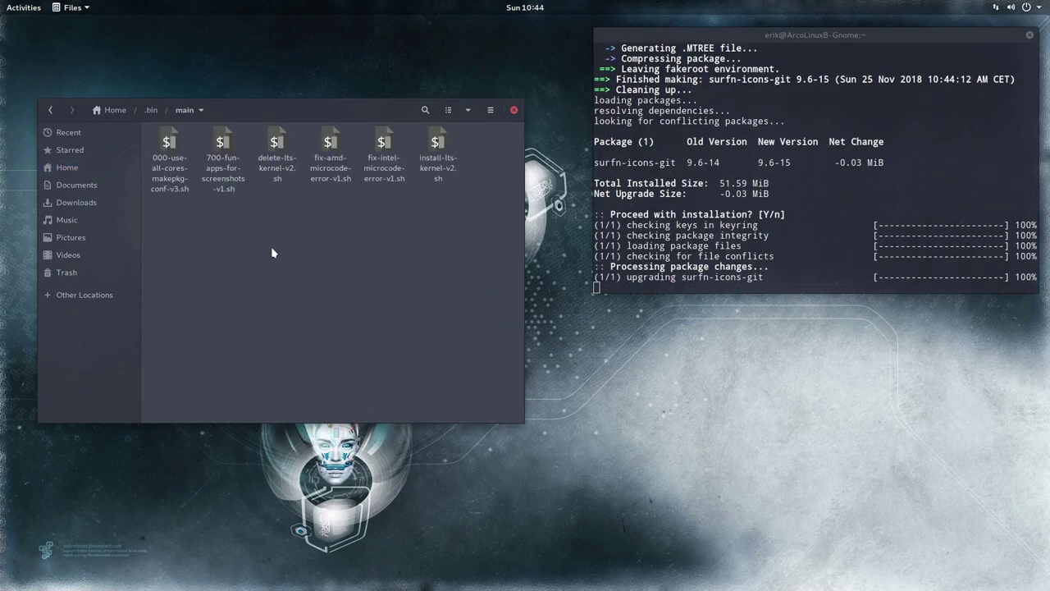
key(Down)
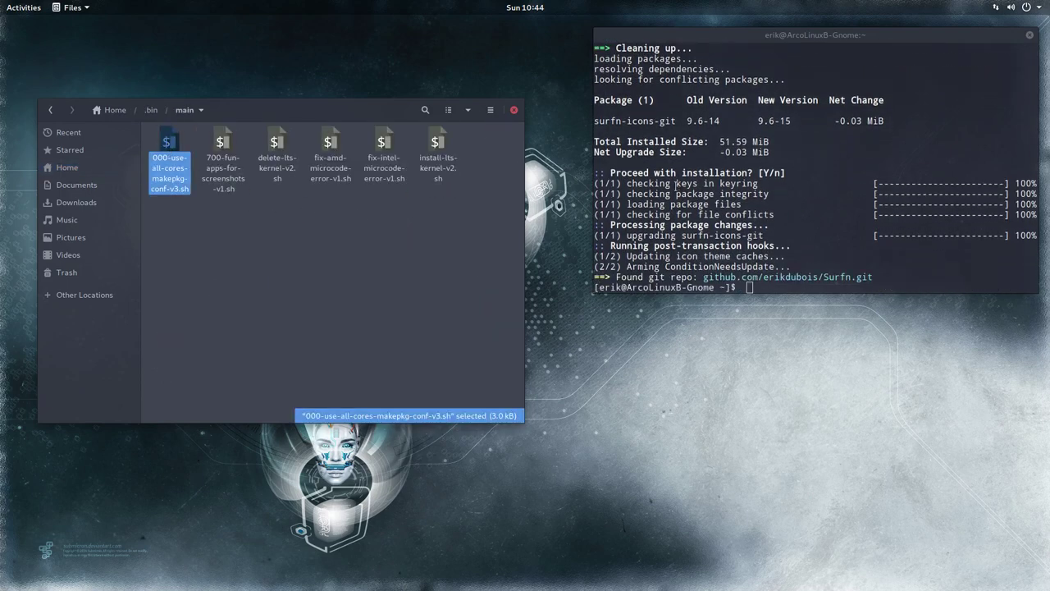
right_click(259, 237)
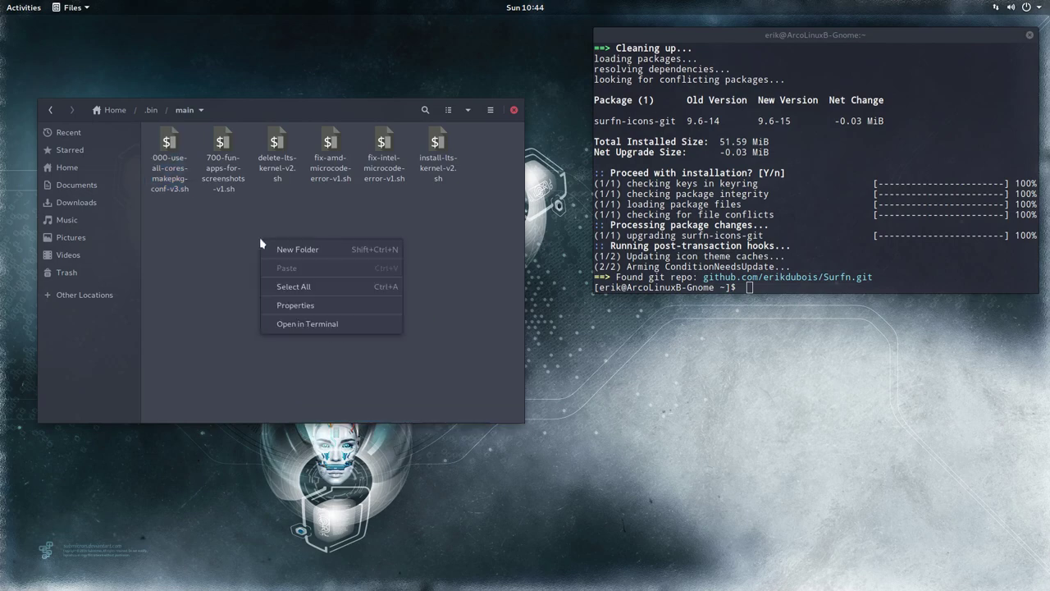
click(332, 331)
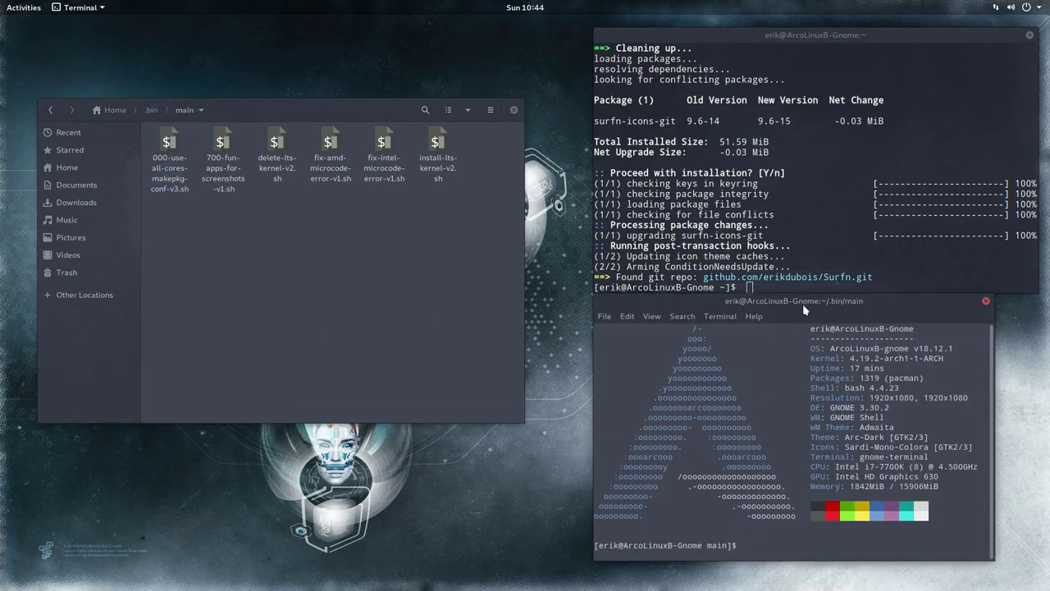
Run ./000-use-all-cores-makepkg-conf-v3.sh with the sudo password, then close that terminal
drag(802, 303, 375, 255)
text(./0)
key(Tab)
key(Return)
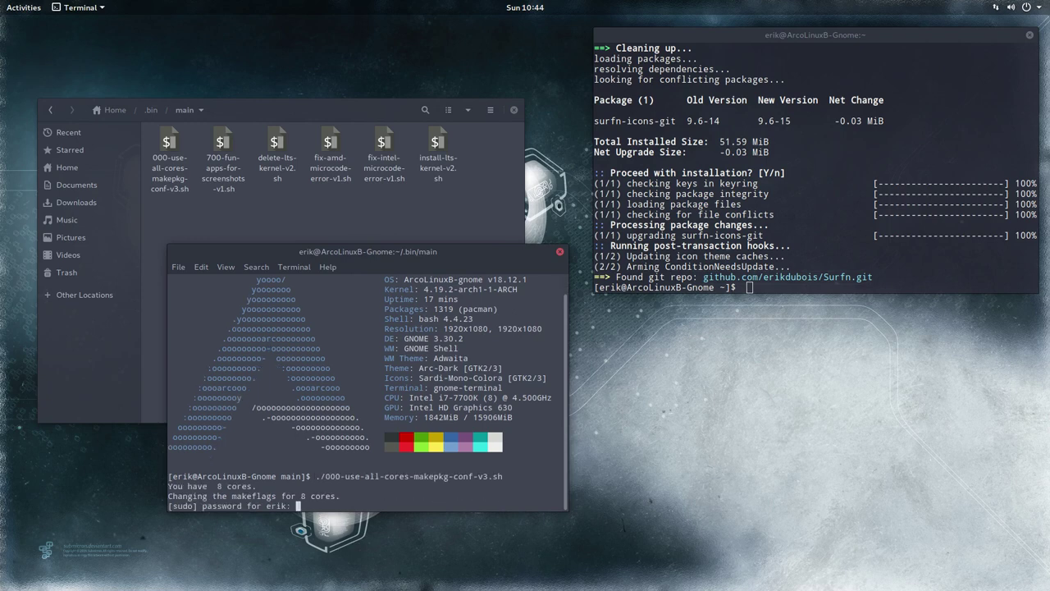
key(Return)
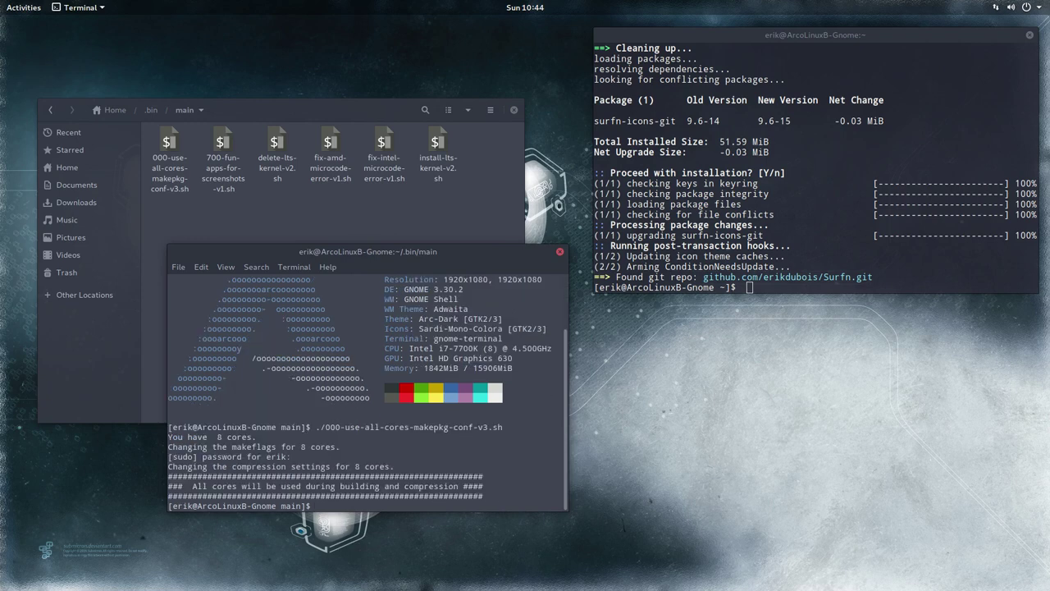
click(560, 251)
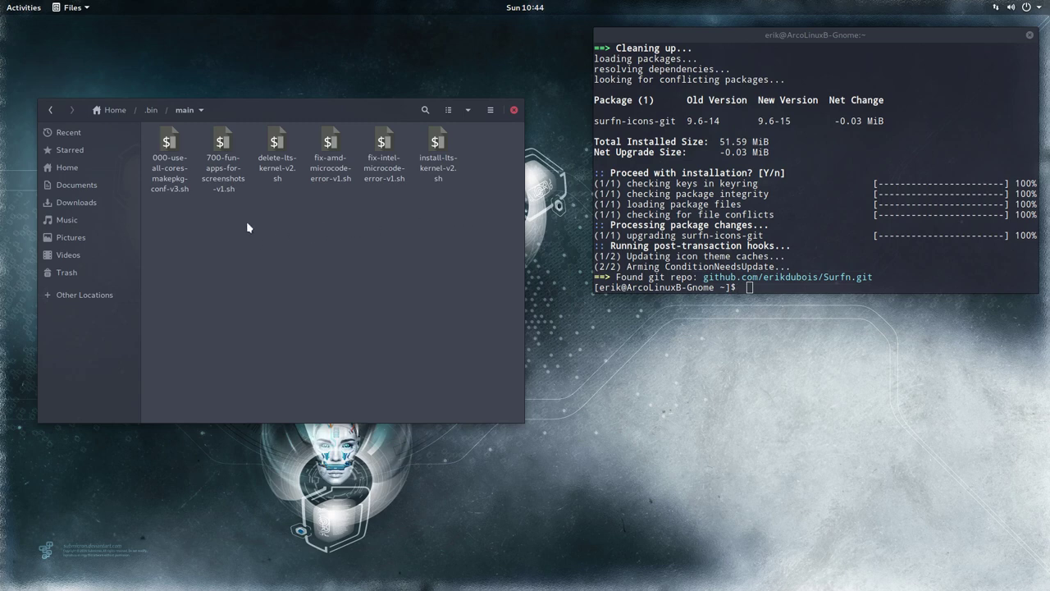
Look over the other scripts in .bin/main, return home, then close Files and Termite
click(223, 148)
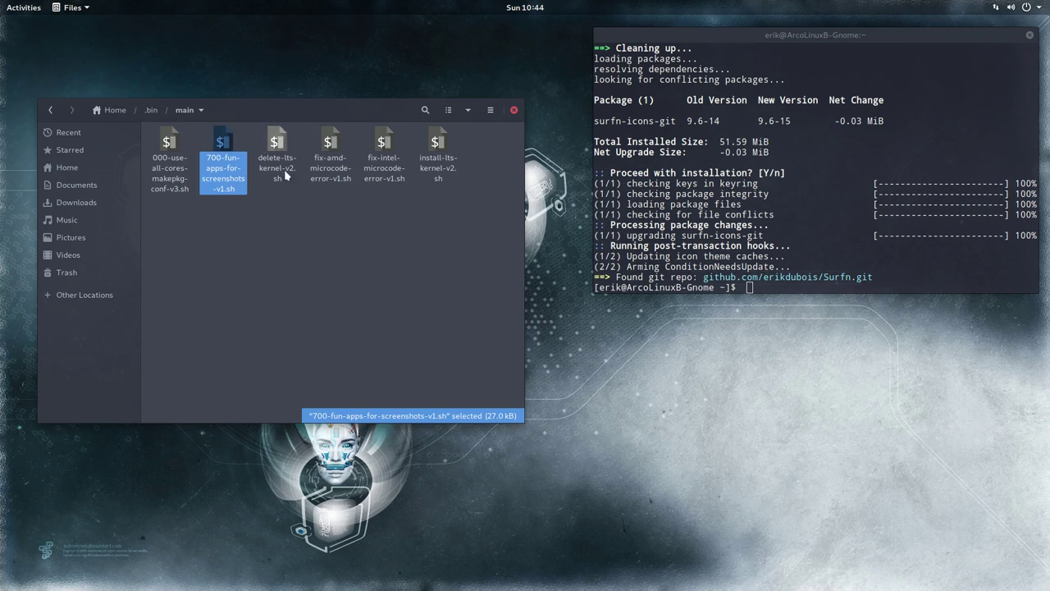
click(277, 144)
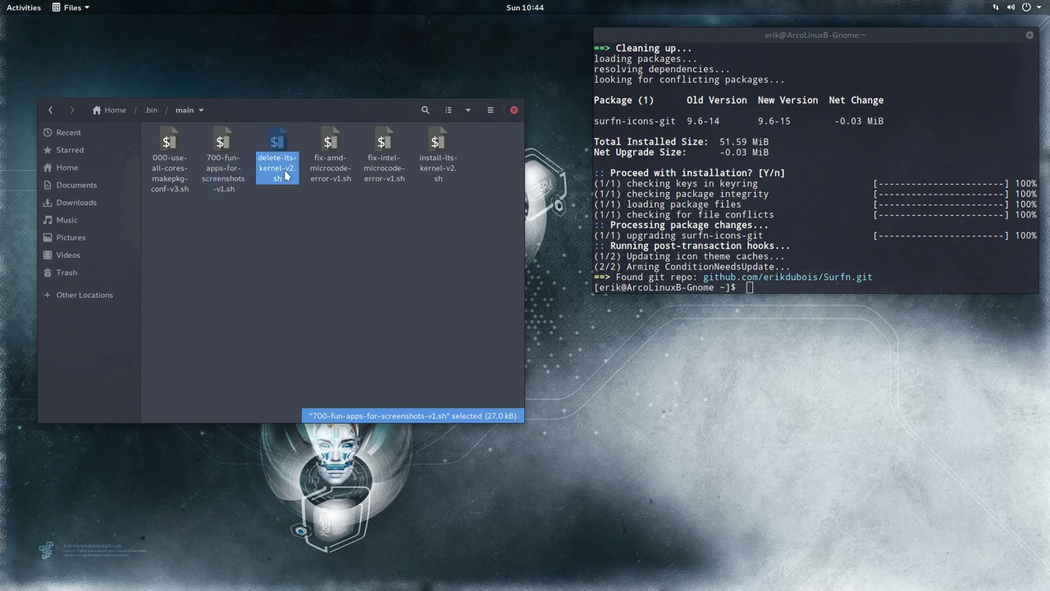
click(333, 177)
key(Right)
click(345, 179)
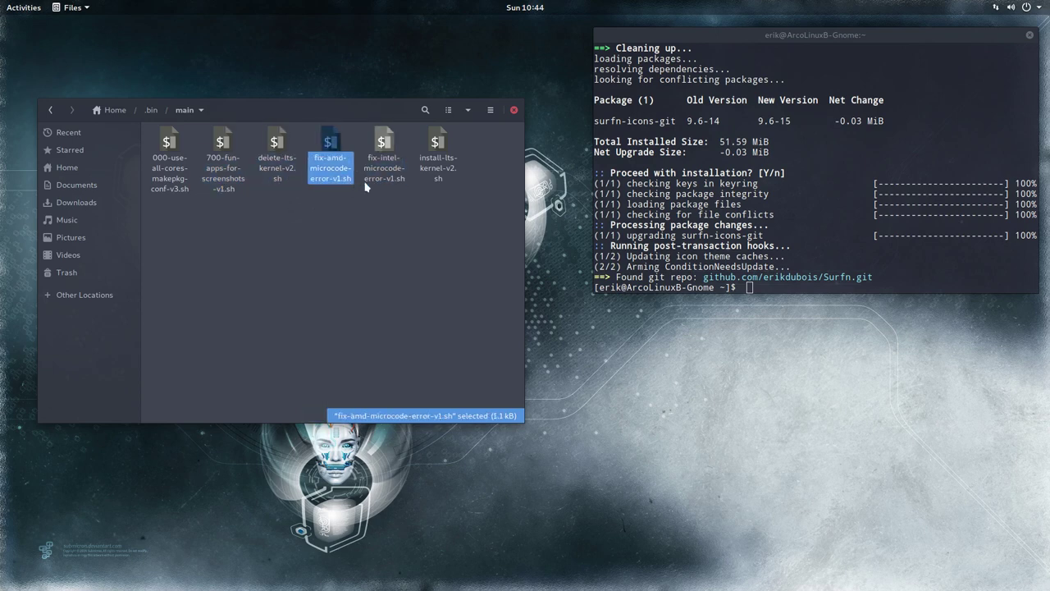
click(115, 110)
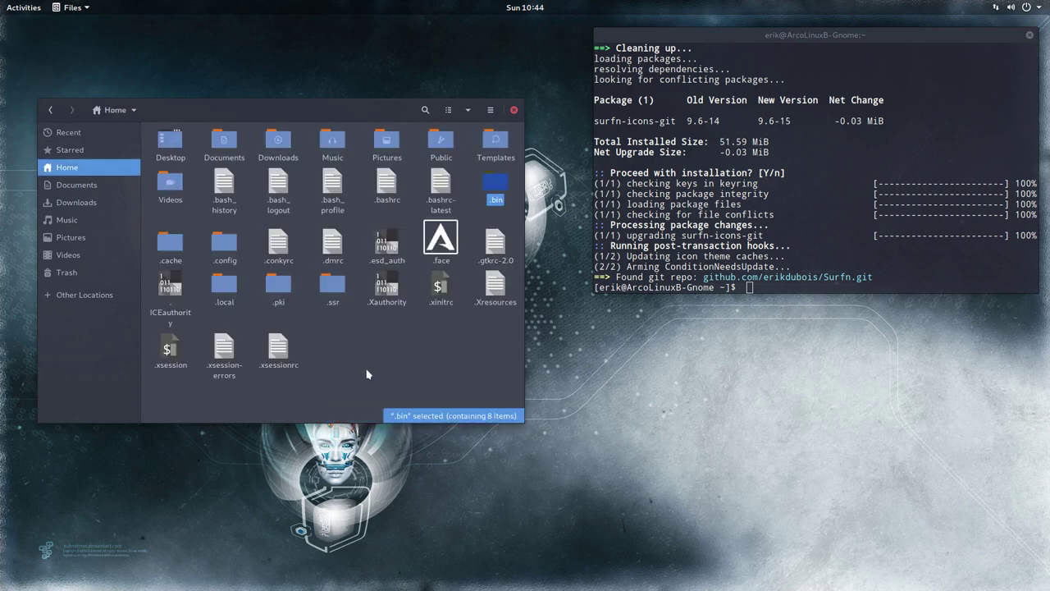
click(386, 338)
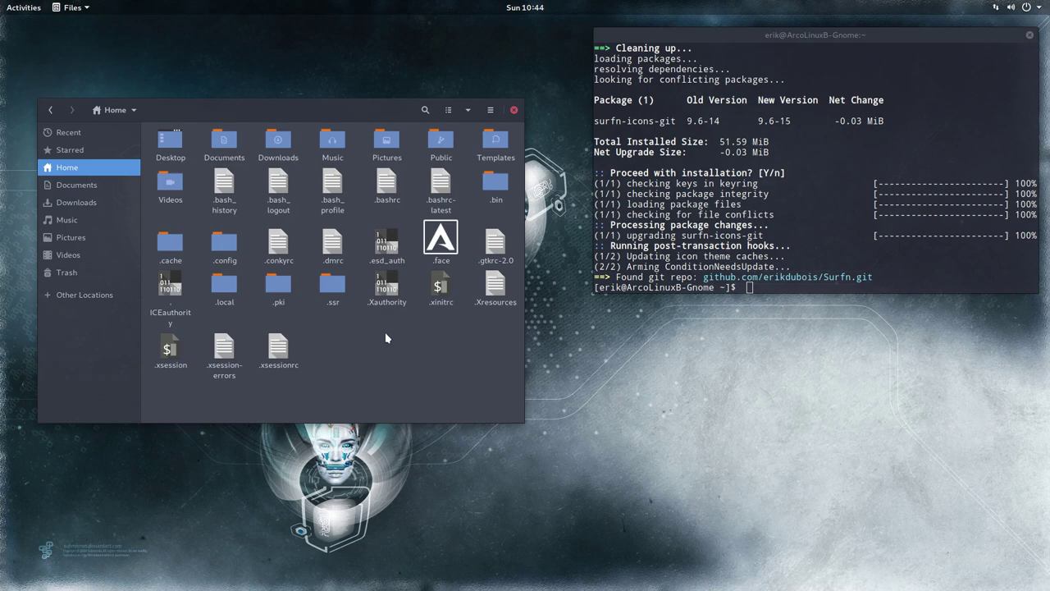
click(513, 112)
key(ctrl+d)
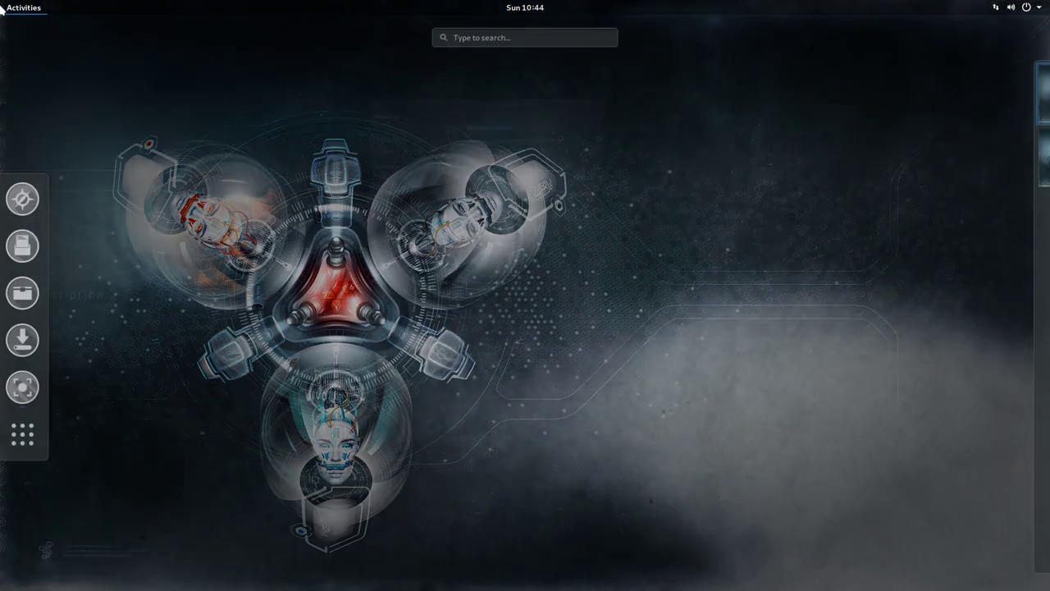
Open Show Applications and scroll through the app grid pages
click(25, 435)
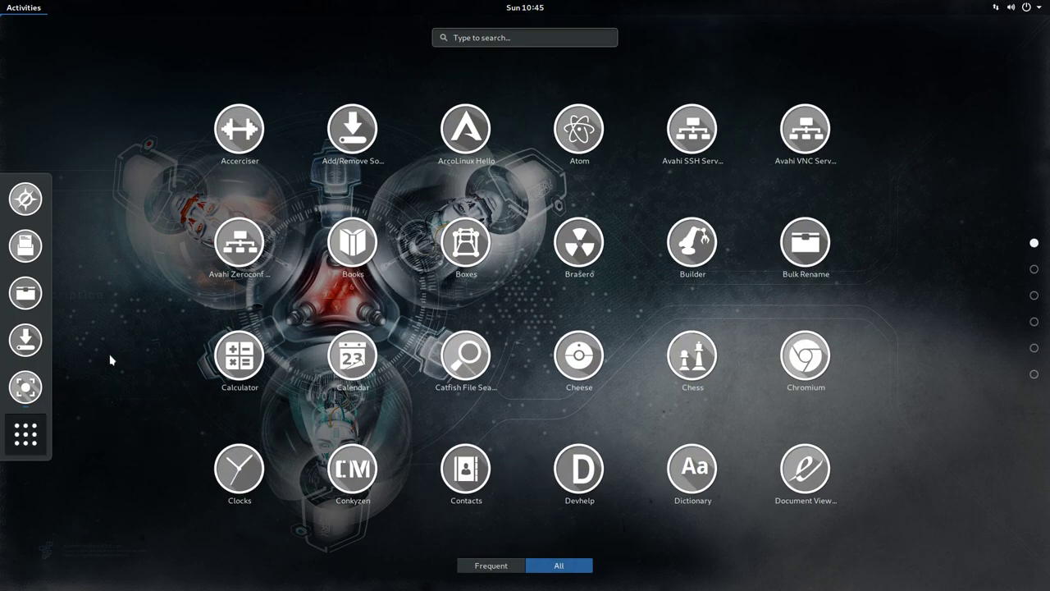
scroll(111, 359, down, 5)
scroll(111, 359, up, 3)
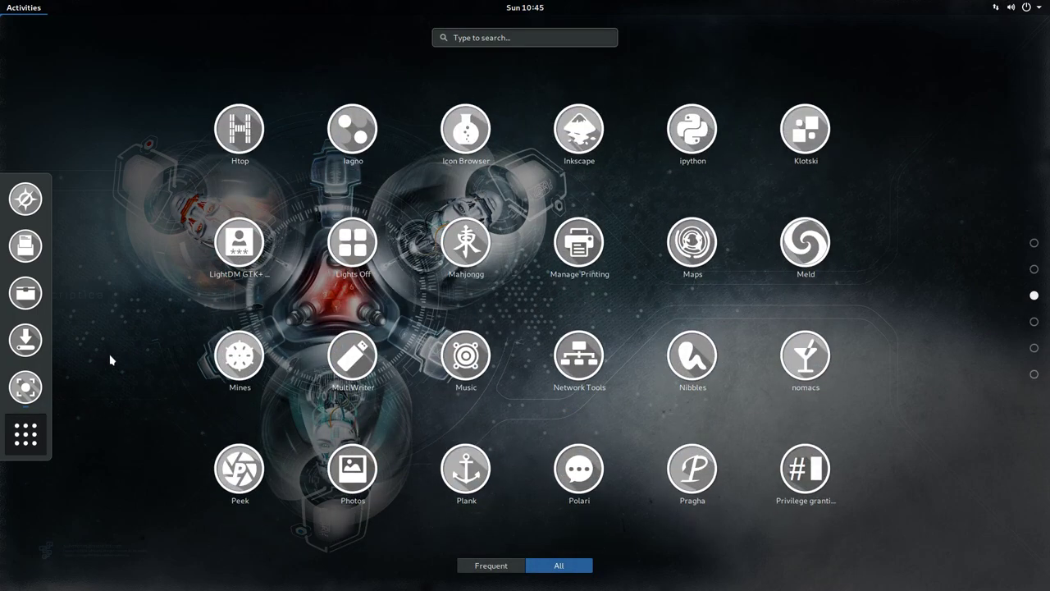
scroll(111, 359, down, 1)
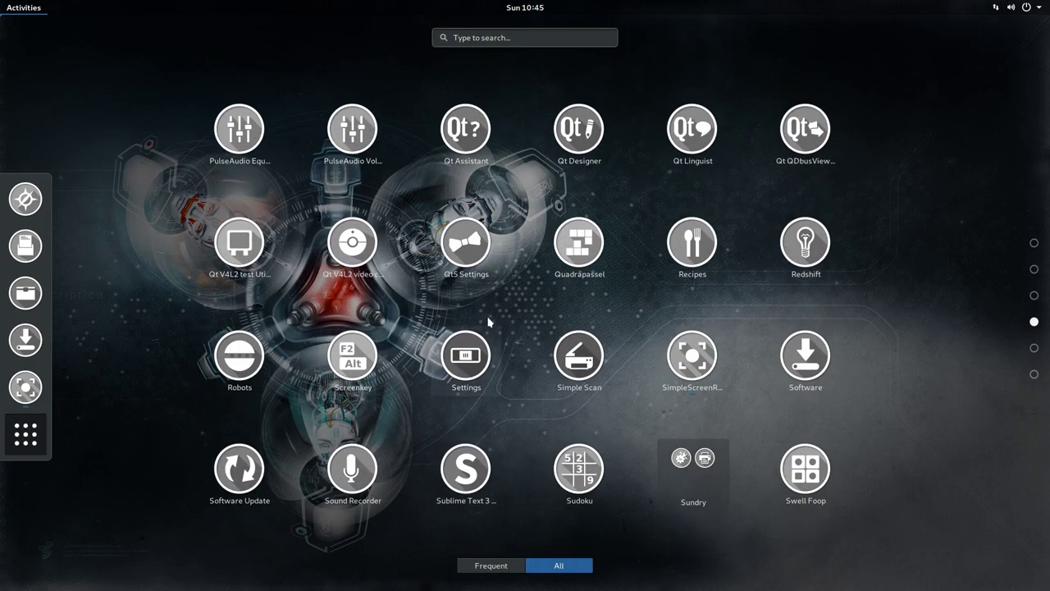
scroll(496, 315, down, 1)
scroll(518, 316, down, 1)
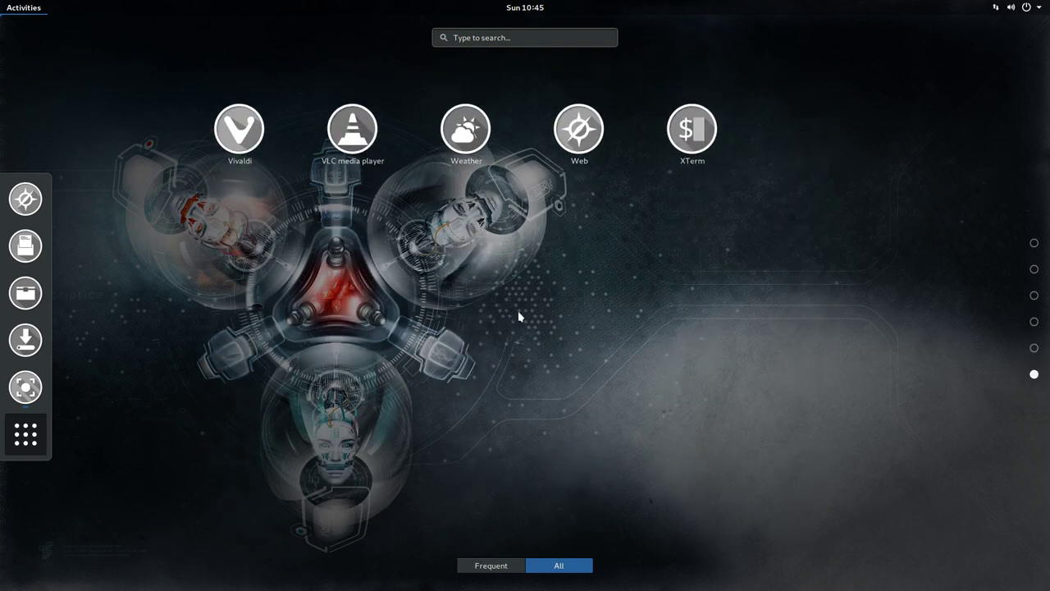
scroll(519, 316, up, 1)
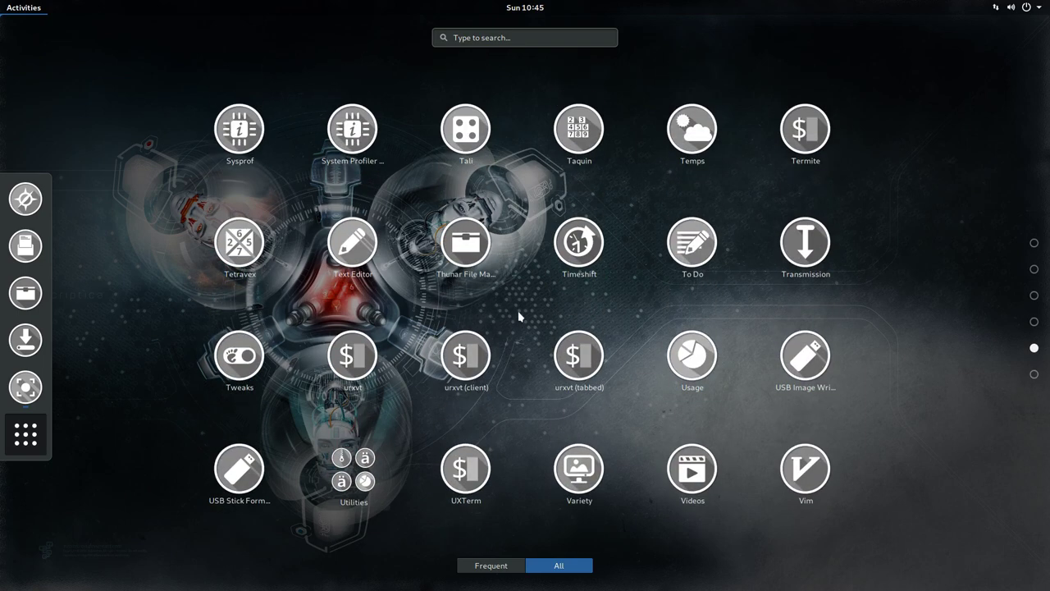
scroll(519, 316, up, 1)
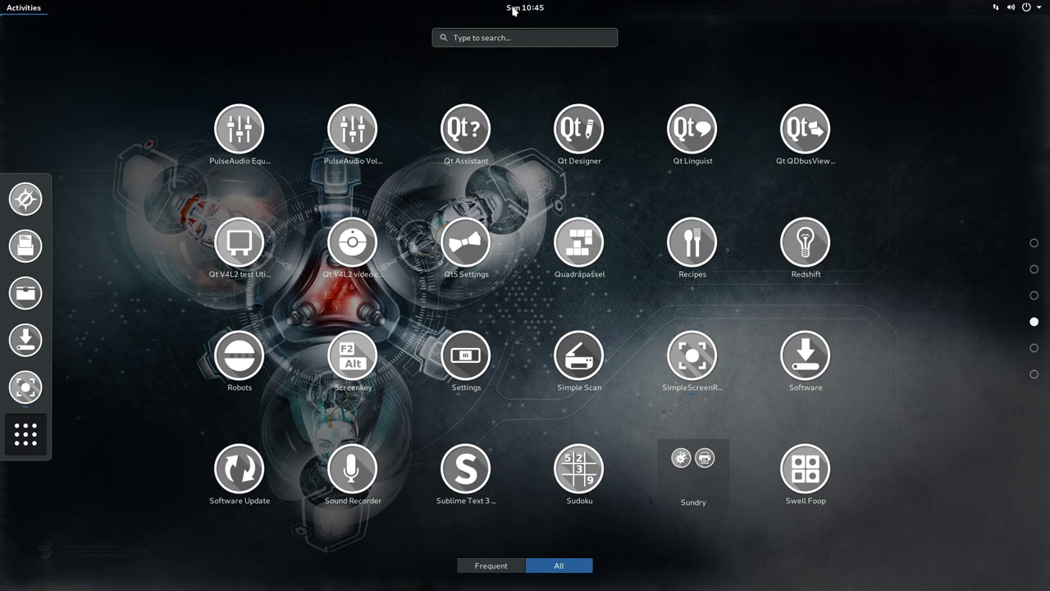
Search the overview for 'dev', then clear the search
click(503, 36)
text(dev)
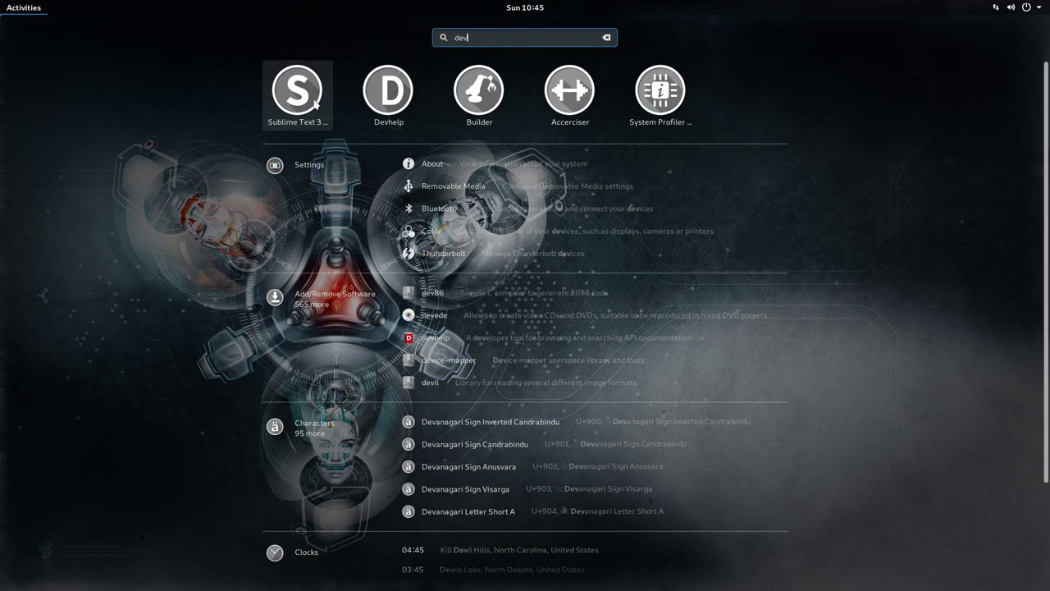
key(Escape)
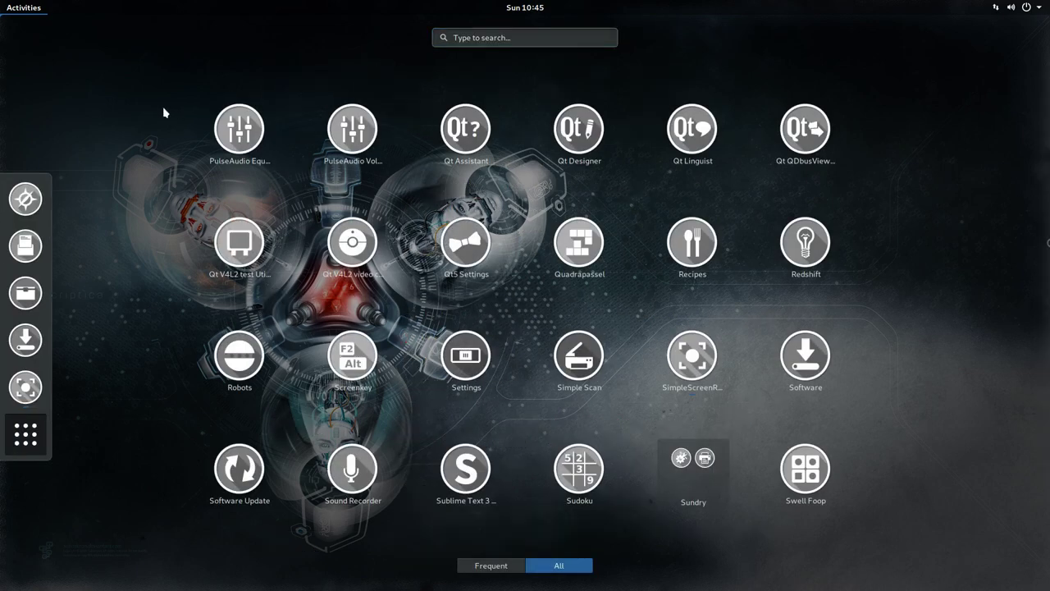
Search 'se' in the overview, open Settings and move its window higher
click(464, 37)
text(se)
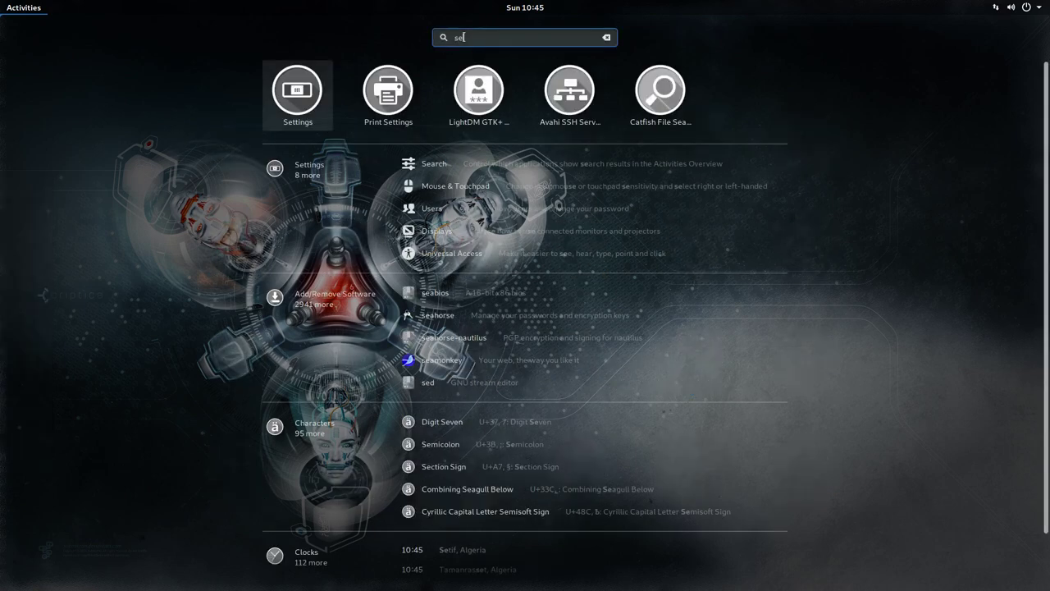
click(318, 93)
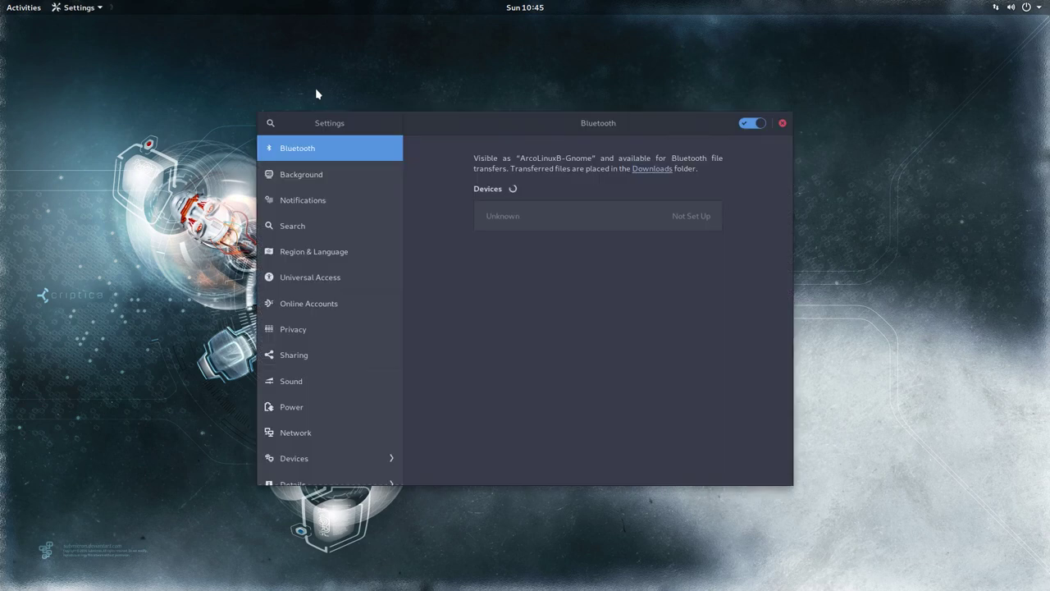
drag(435, 124, 401, 54)
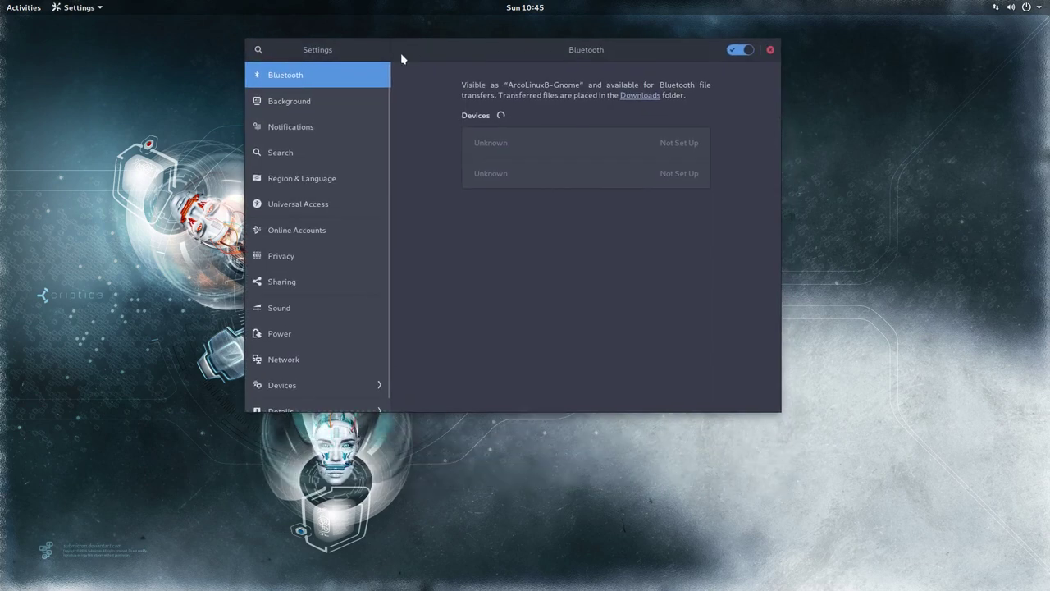
Set the desktop background to the blue knitted-wool wallpaper, leaving the lock screen unchanged
click(334, 100)
click(504, 224)
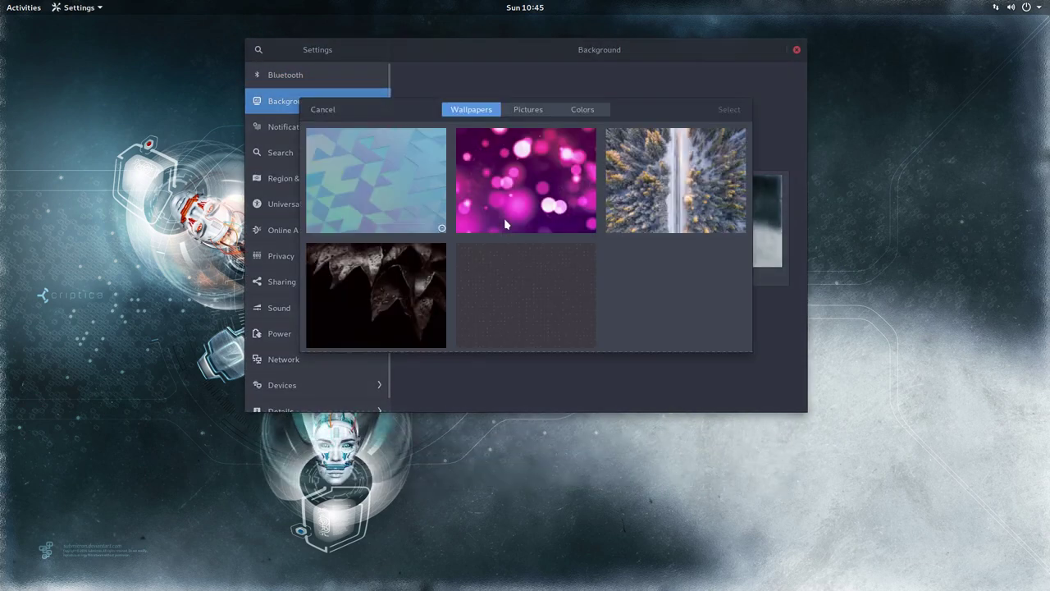
click(615, 278)
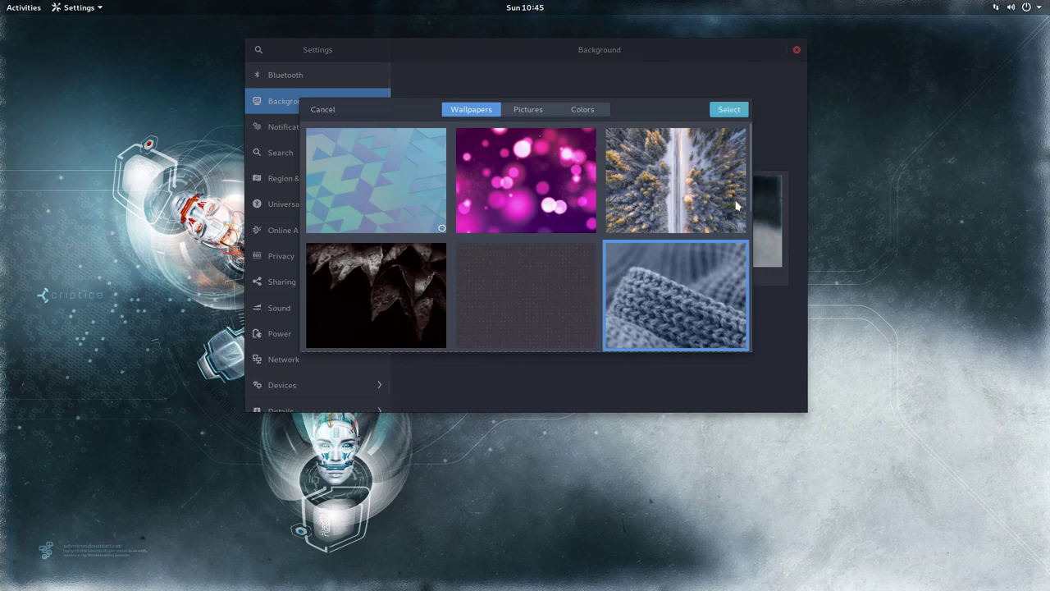
click(738, 115)
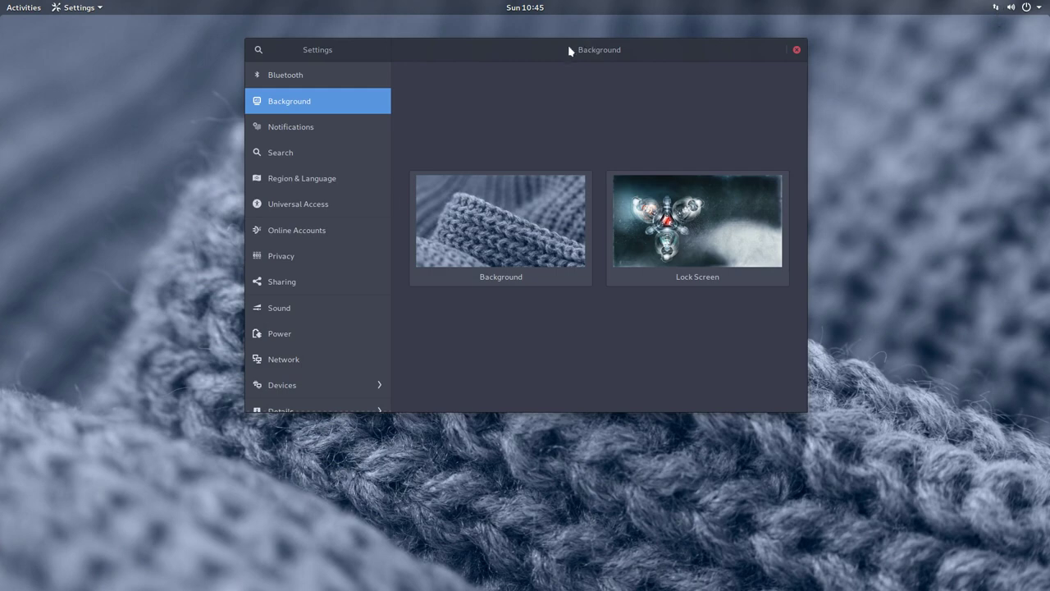
Browse the Notifications, Search, Region & Language and Universal Access settings pages
drag(549, 53, 465, 62)
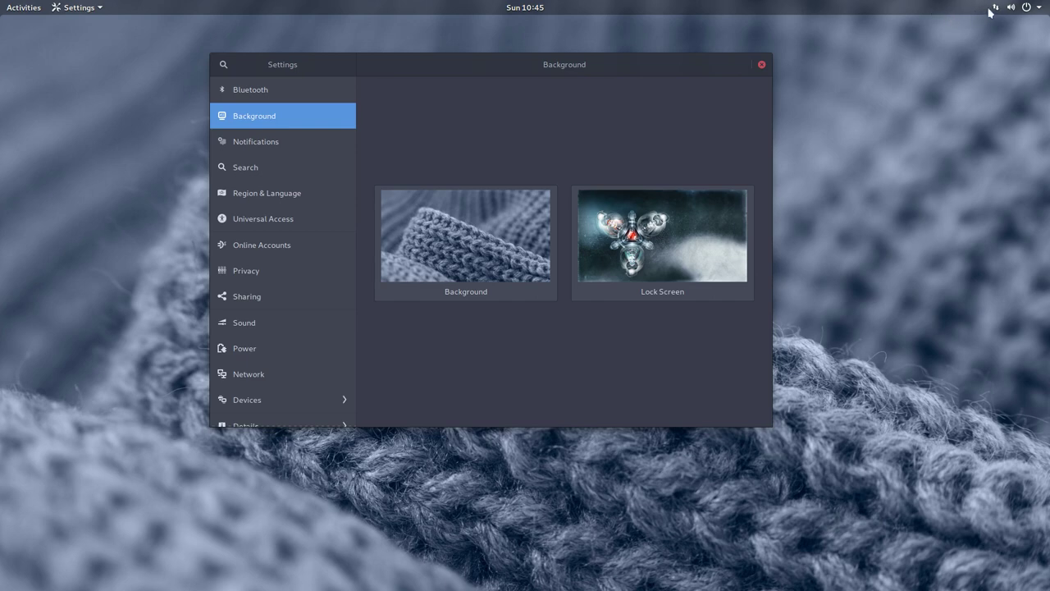
click(288, 152)
click(277, 171)
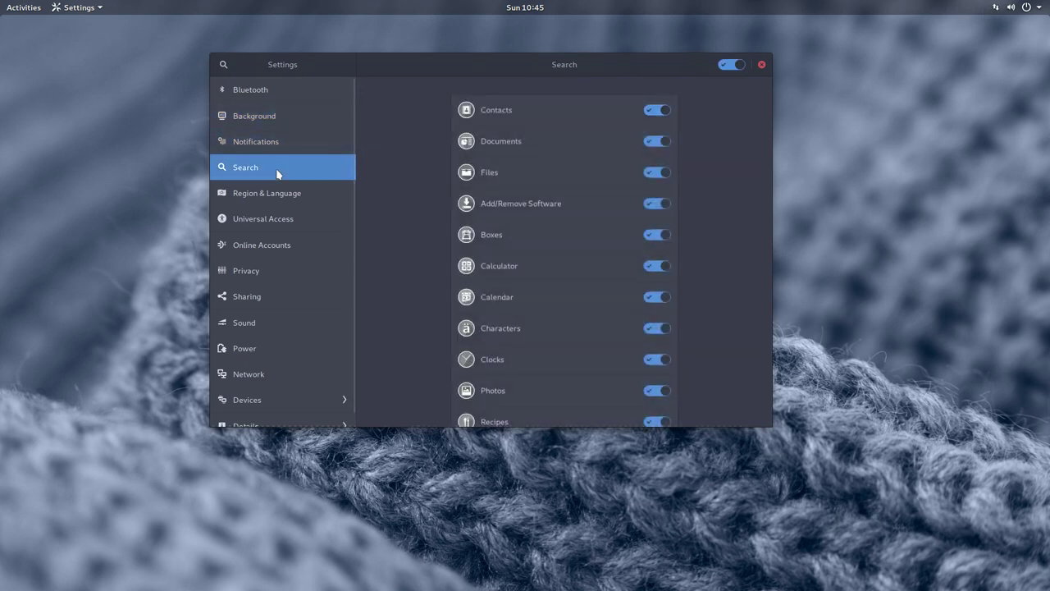
click(275, 145)
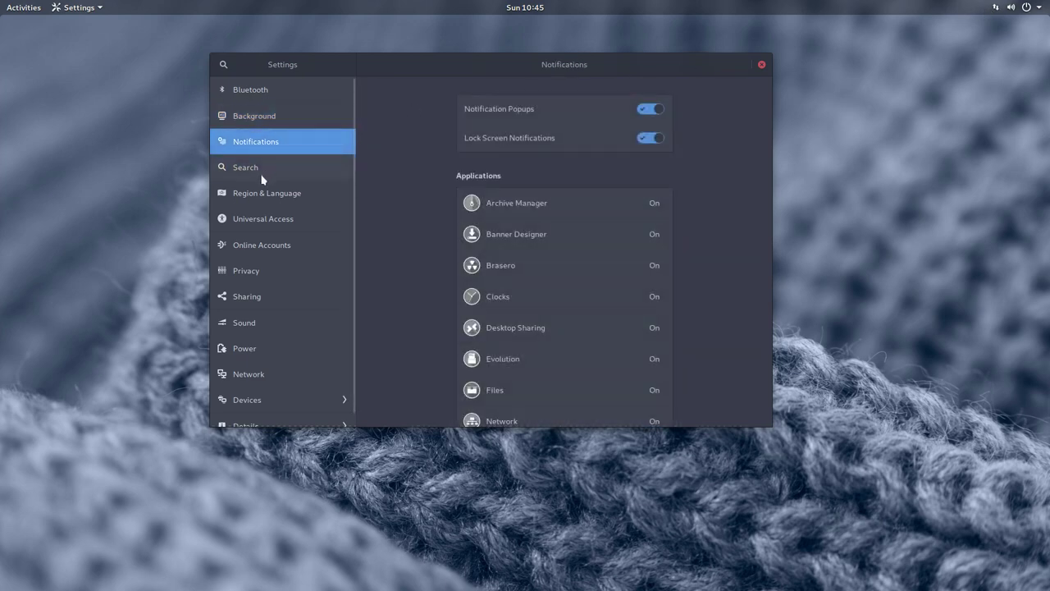
click(262, 174)
click(269, 197)
click(274, 218)
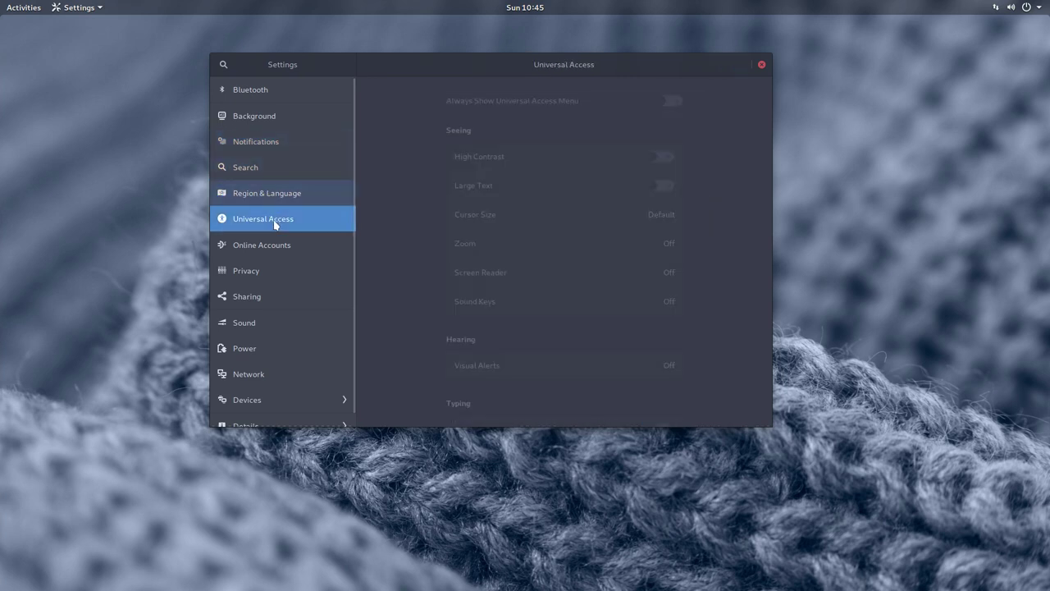
key(Up)
Browse the Online Accounts, Privacy, Sharing, Sound and Network settings pages
click(269, 255)
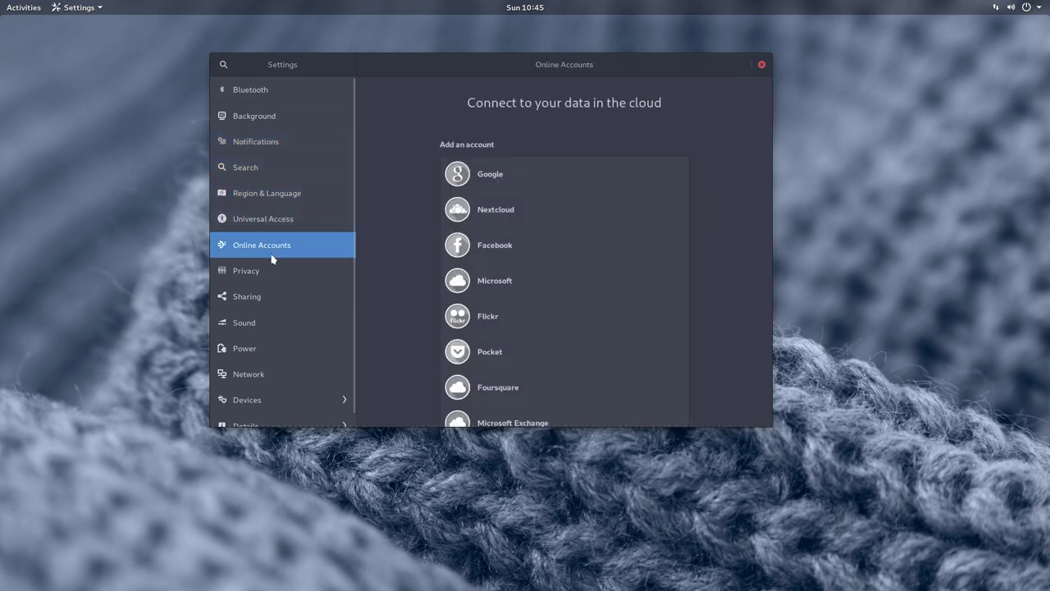
click(268, 276)
scroll(268, 278, down, 1)
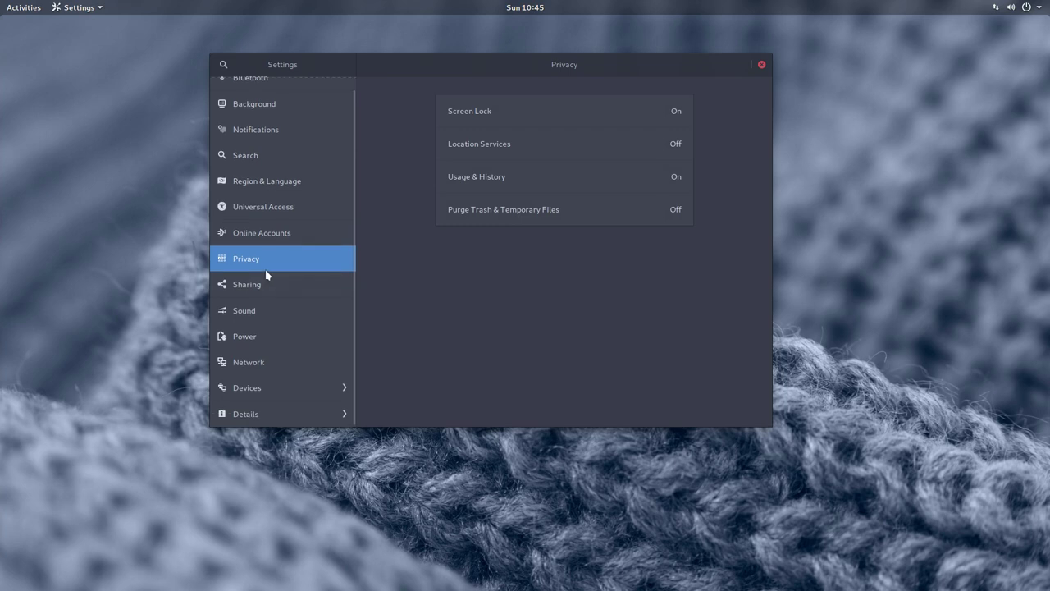
click(264, 289)
click(265, 316)
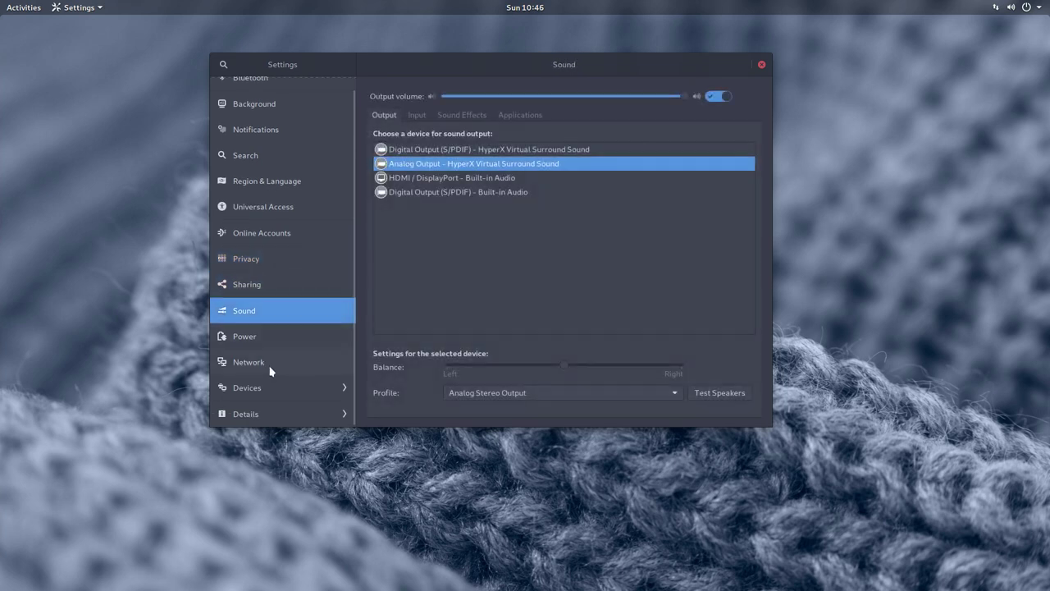
click(271, 369)
Step through Displays, Keyboard, Mouse & Touchpad, Printers, Removable Media, Thunderbolt and Color, then go back
click(286, 391)
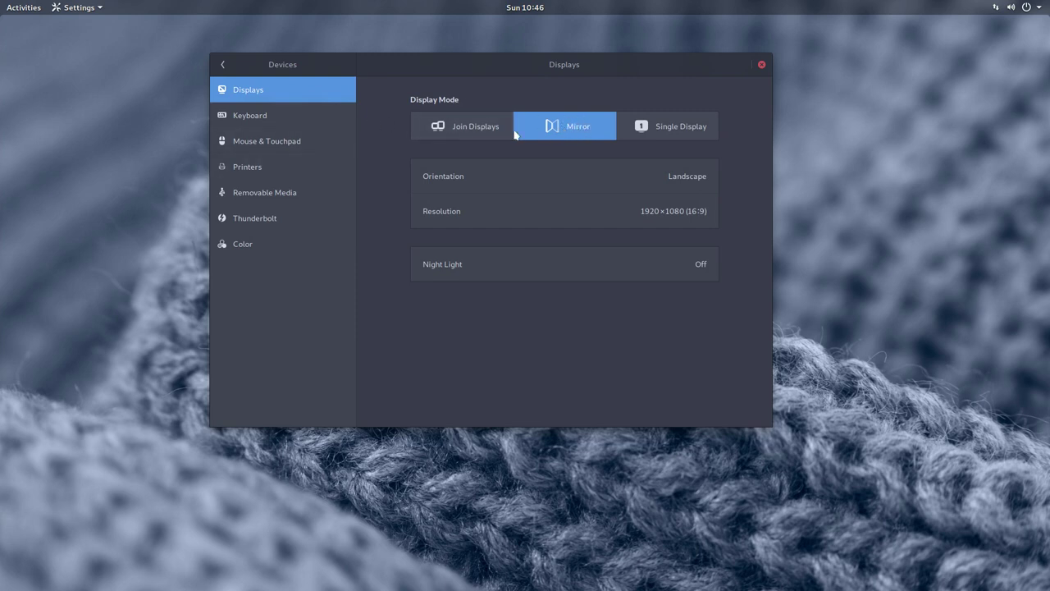
click(245, 123)
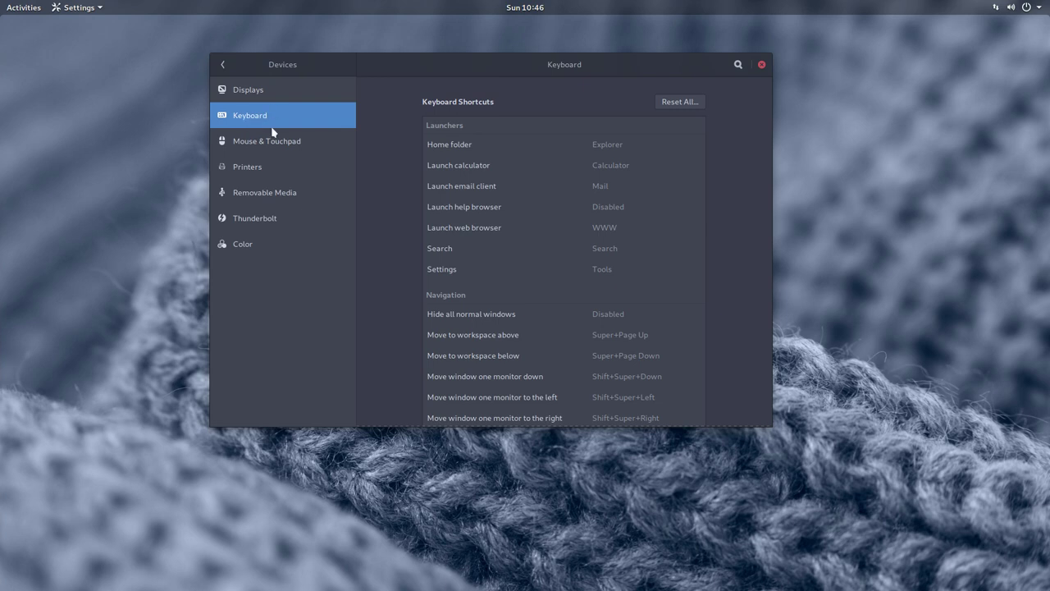
click(275, 149)
click(279, 174)
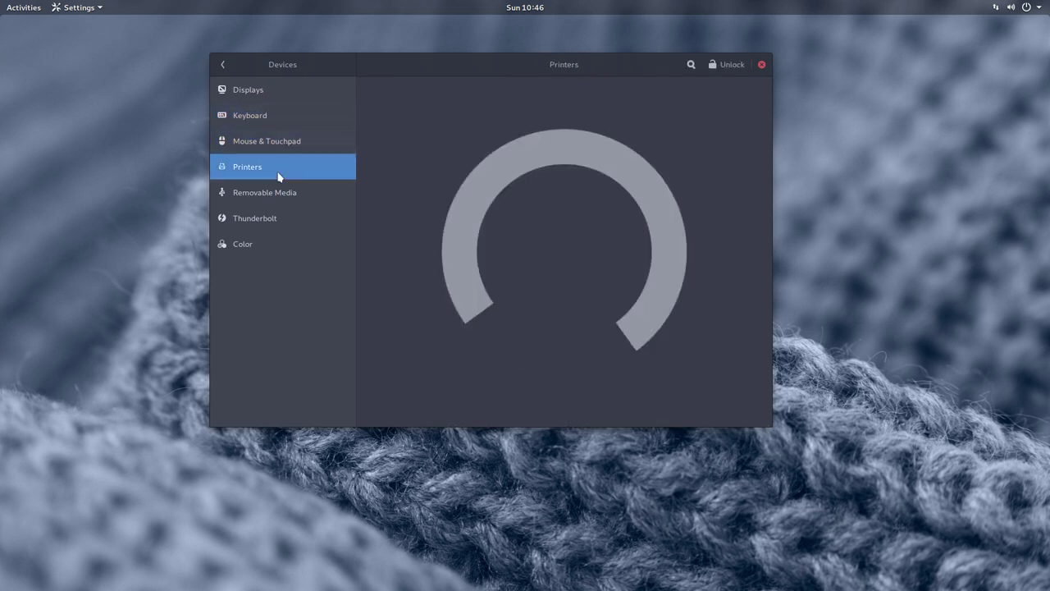
click(279, 198)
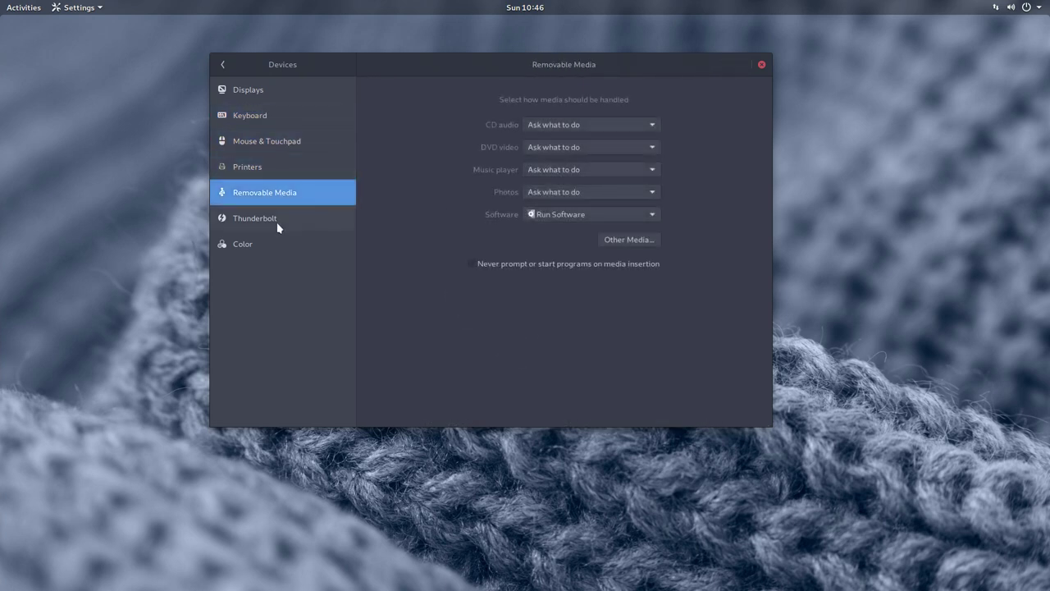
click(275, 223)
click(267, 248)
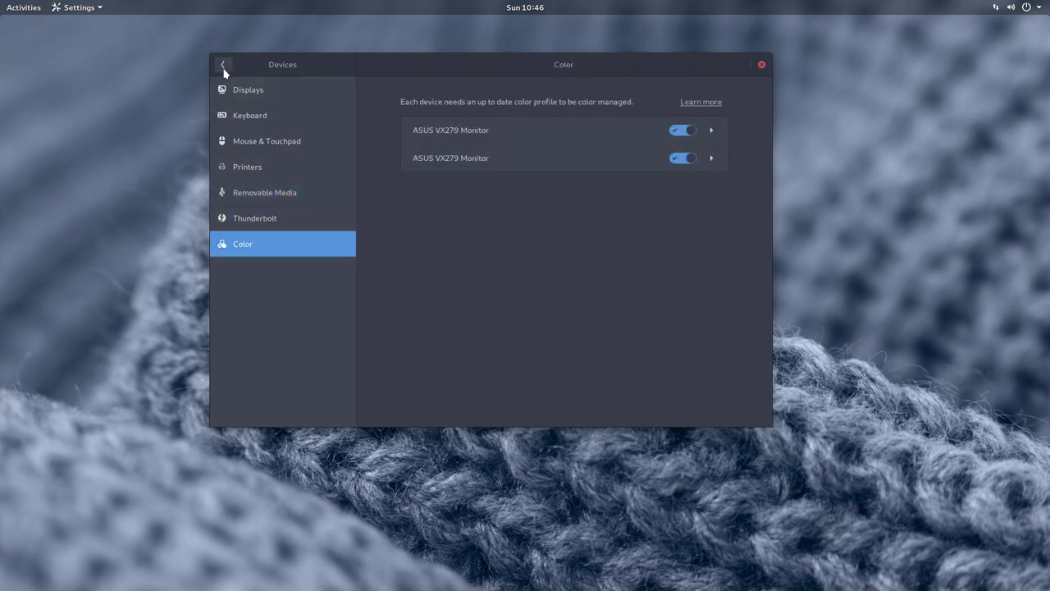
click(223, 65)
Open Details > Default Applications twice, showing Vivaldi for web and Evolution for calendar
scroll(249, 206, down, 1)
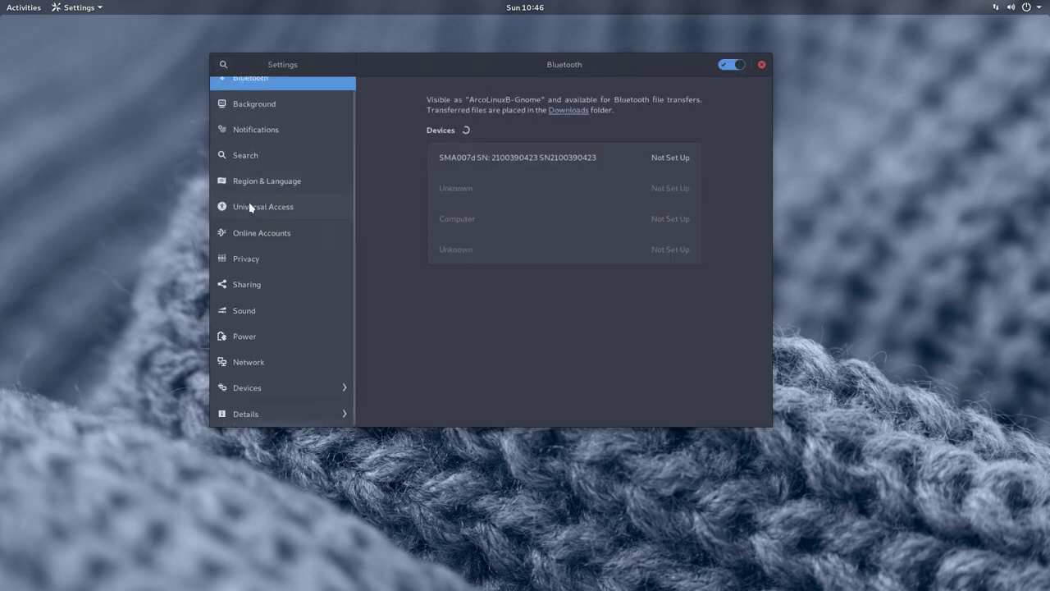
click(308, 414)
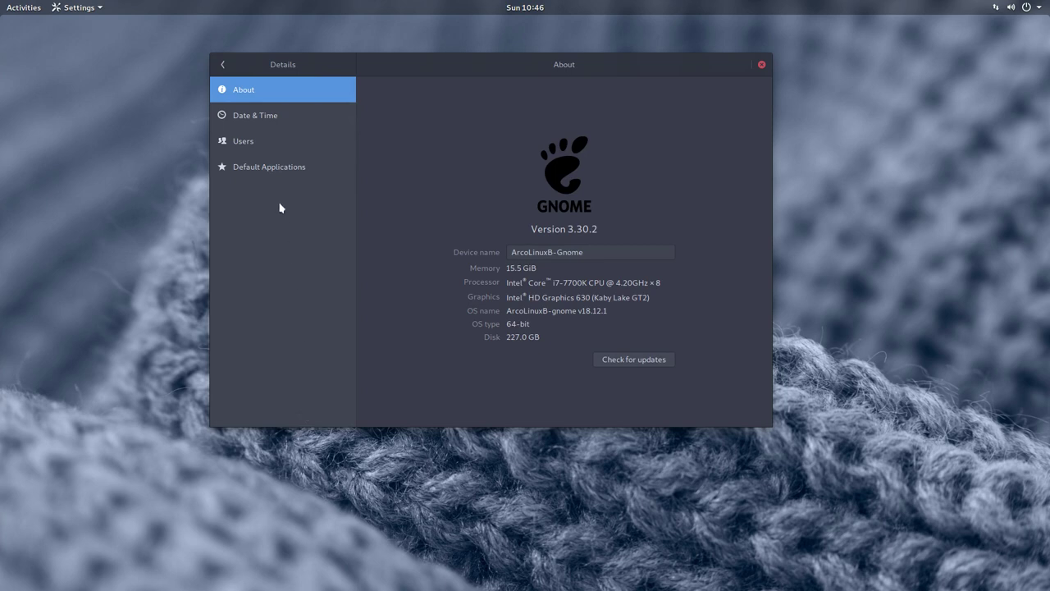
click(279, 169)
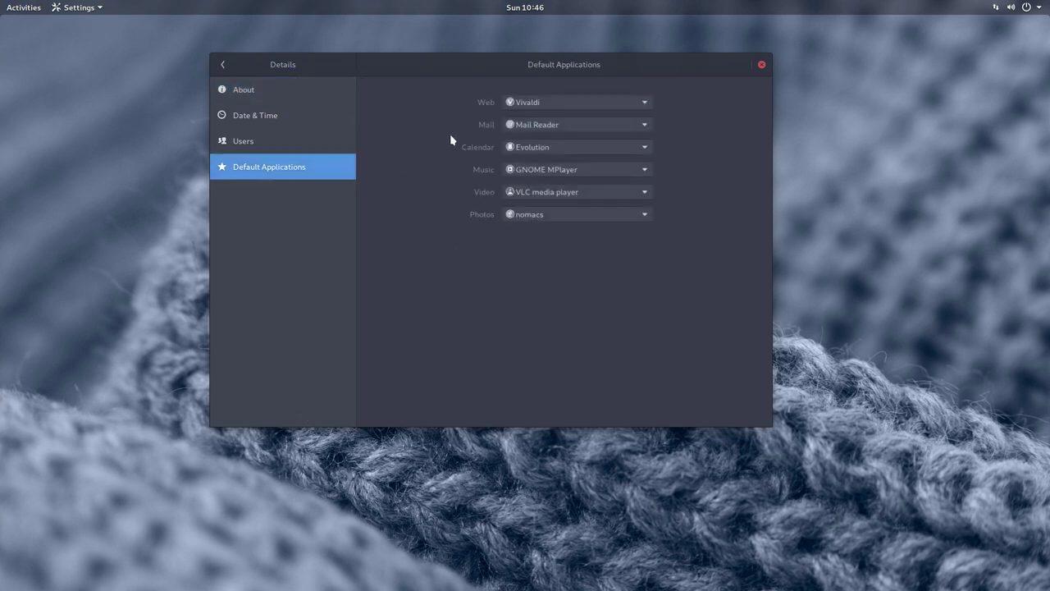
click(222, 65)
scroll(293, 288, down, 1)
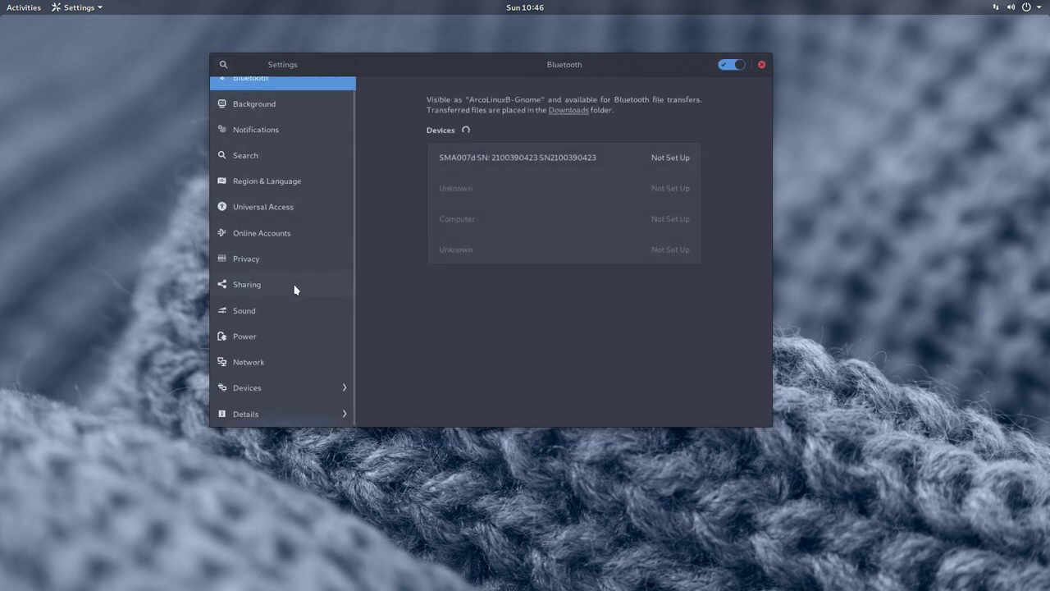
click(270, 416)
click(299, 170)
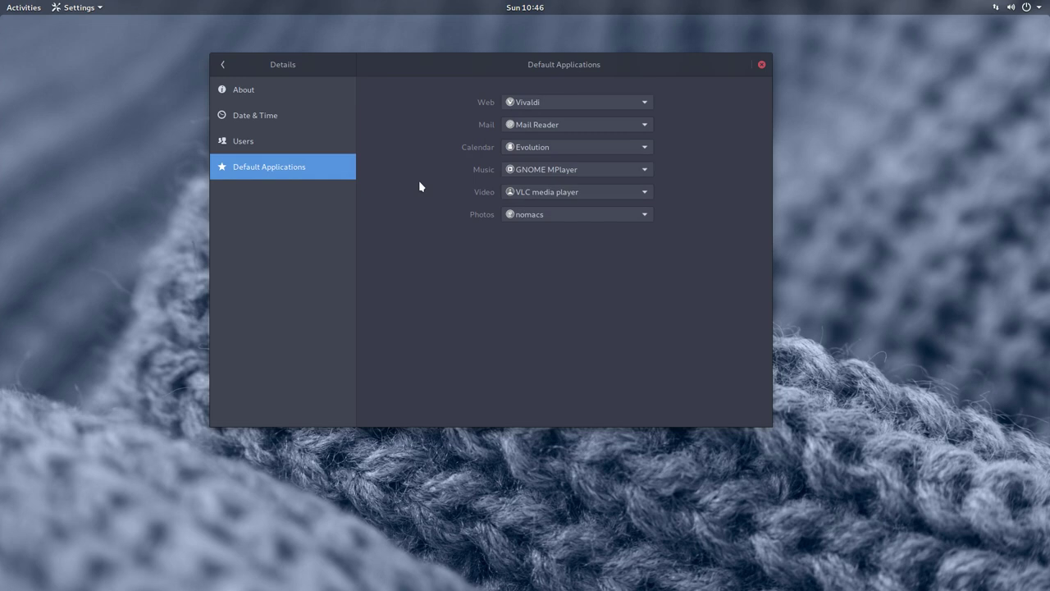
Browse the Users, Date & Time and About settings pages, then return to the main list
click(301, 149)
click(286, 117)
click(287, 91)
click(222, 65)
Open Devices > Mouse & Touchpad and try a double click in the Test Your Settings area
scroll(276, 328, down, 2)
click(282, 383)
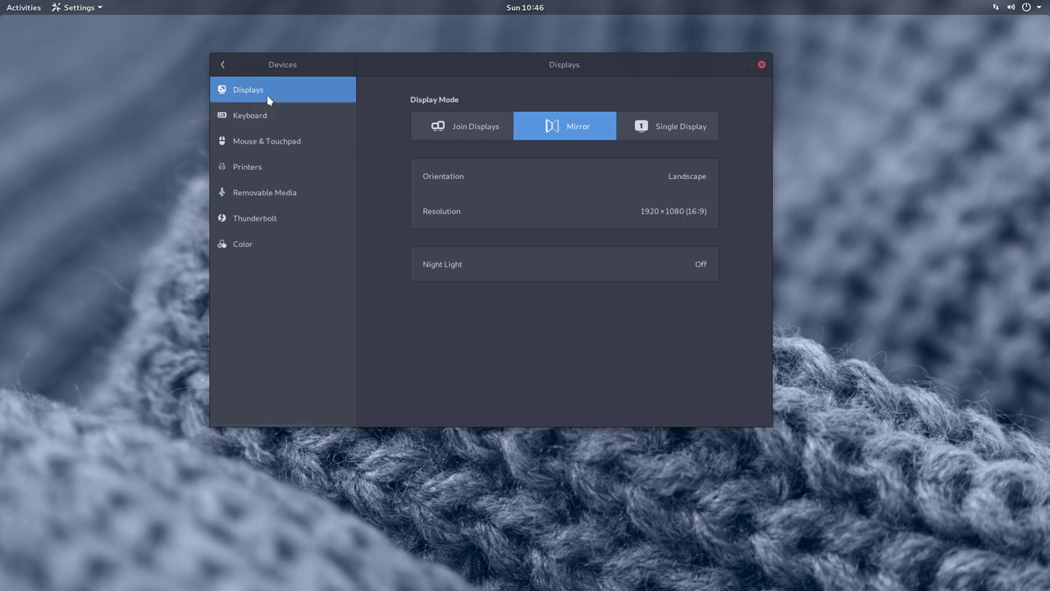
click(265, 147)
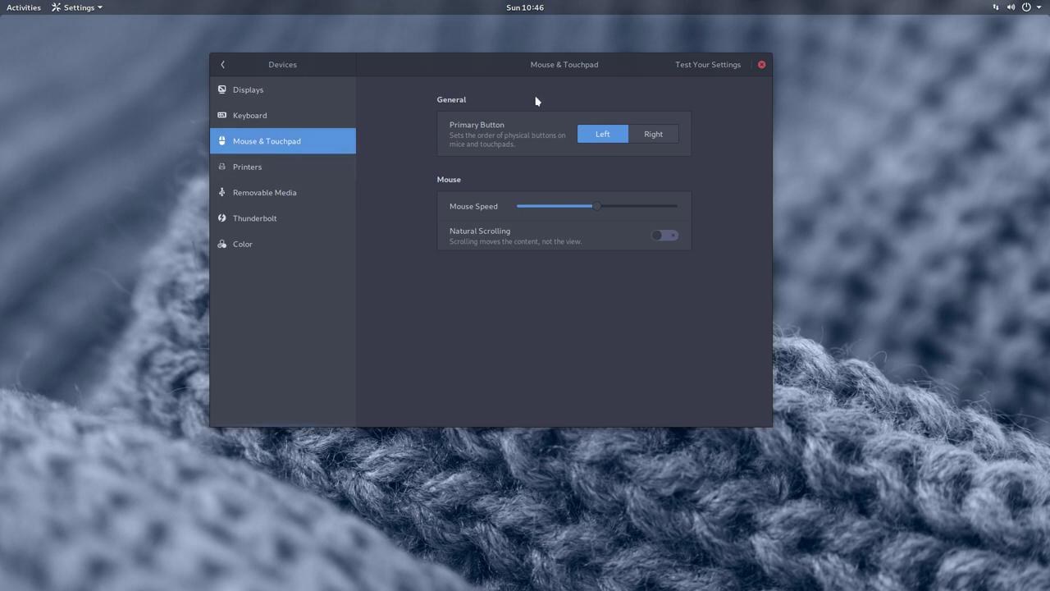
click(696, 69)
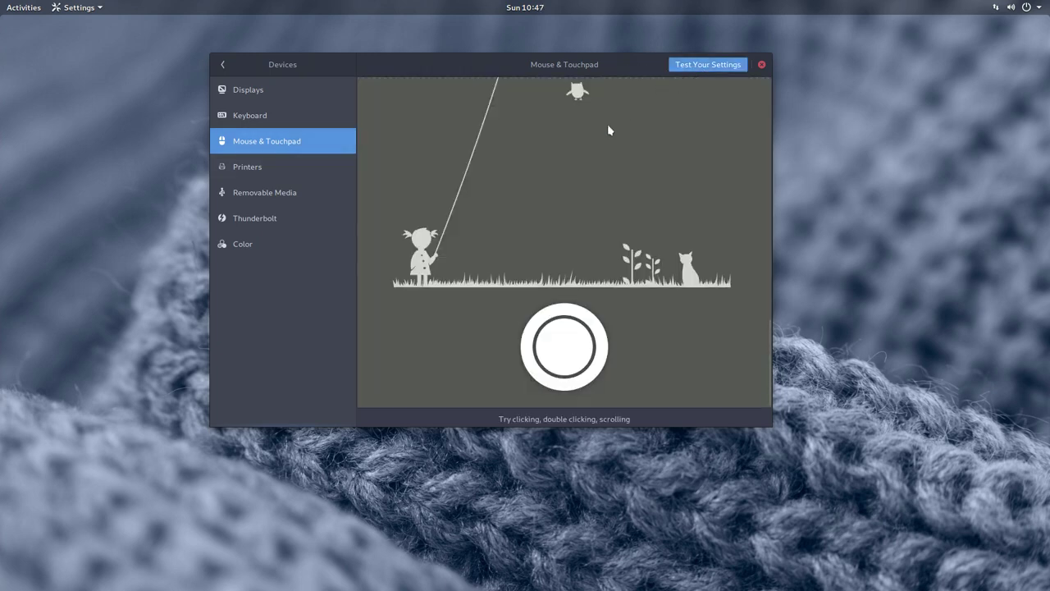
double_click(563, 345)
Close Settings, search 'twe' in Activities, and add Tweaks to Favorites
click(762, 64)
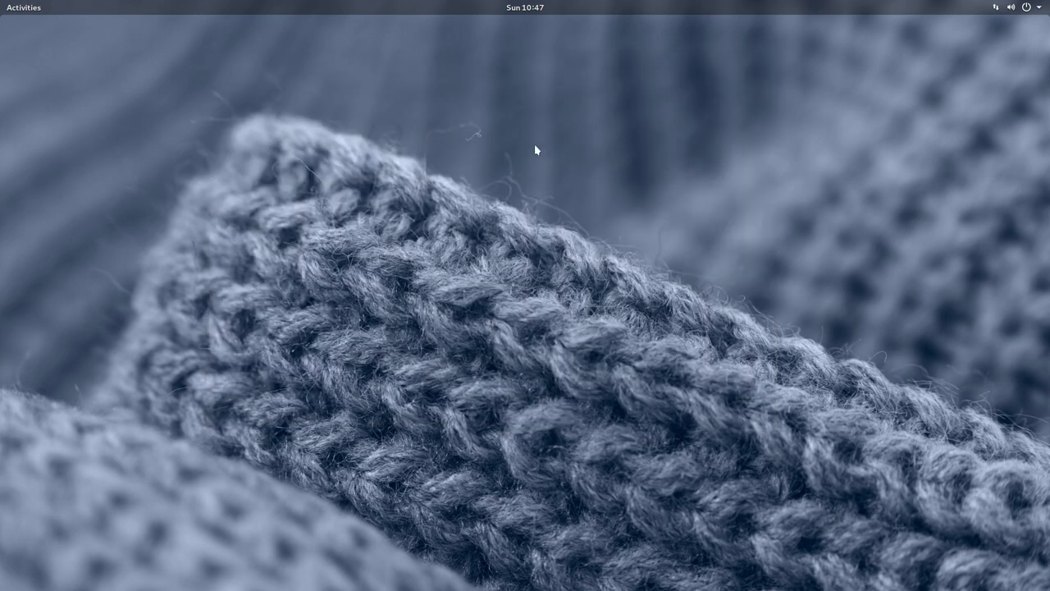
click(16, 11)
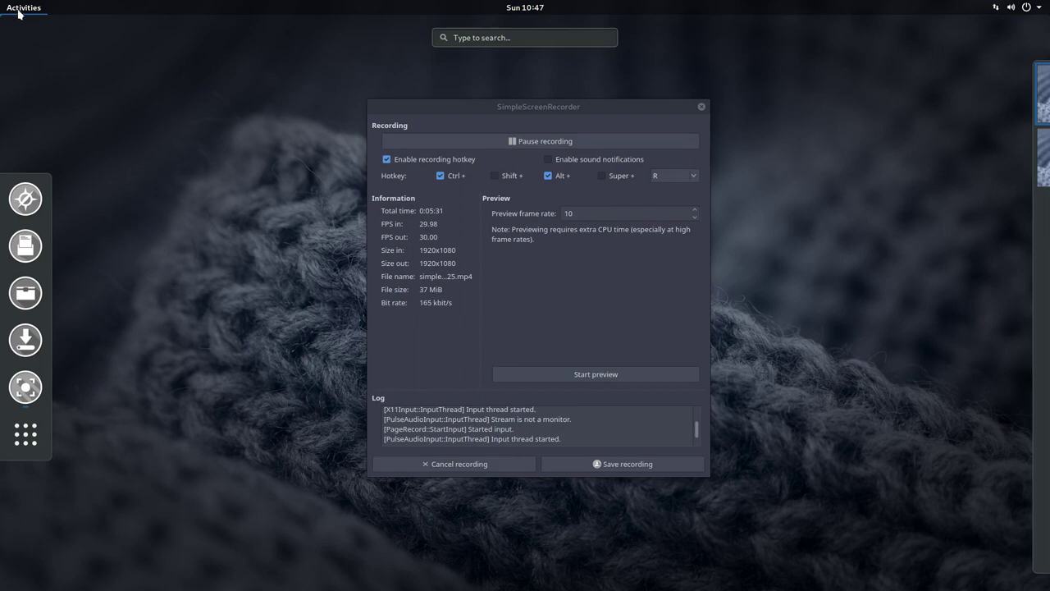
text(te)
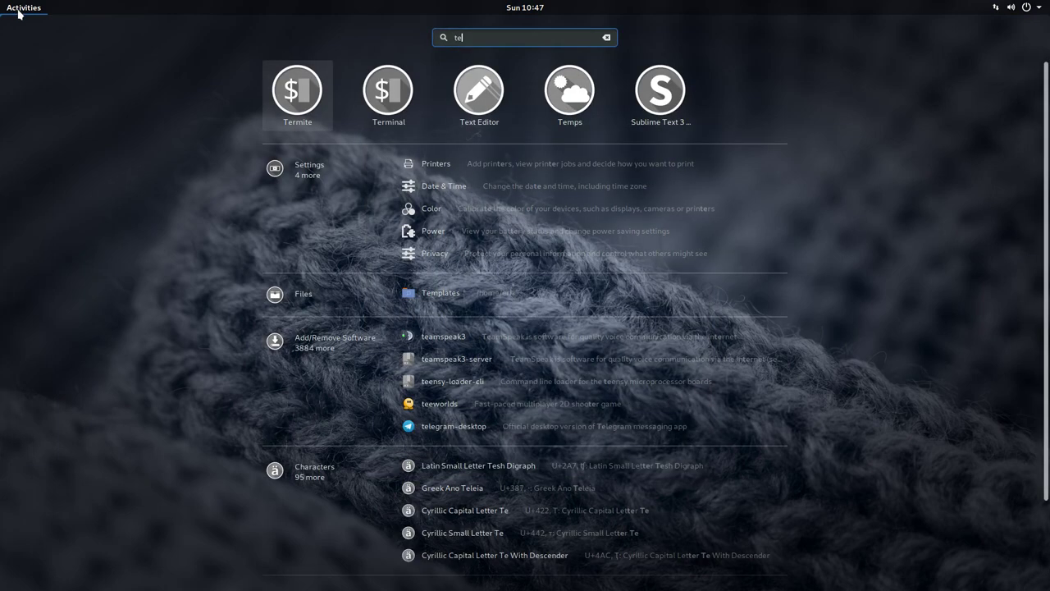
key(BackSpace)
text(we)
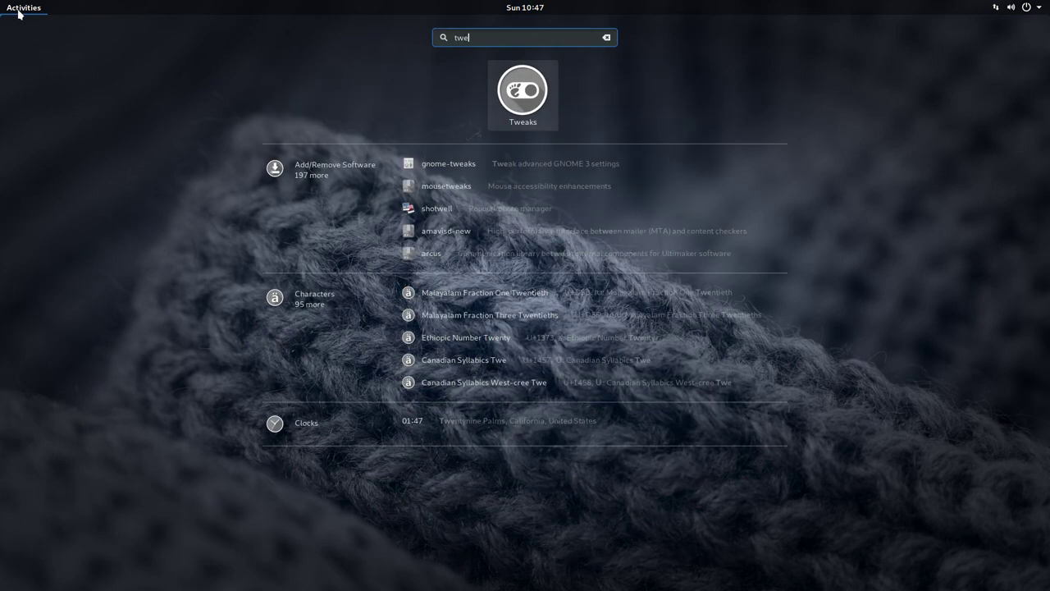
right_click(505, 95)
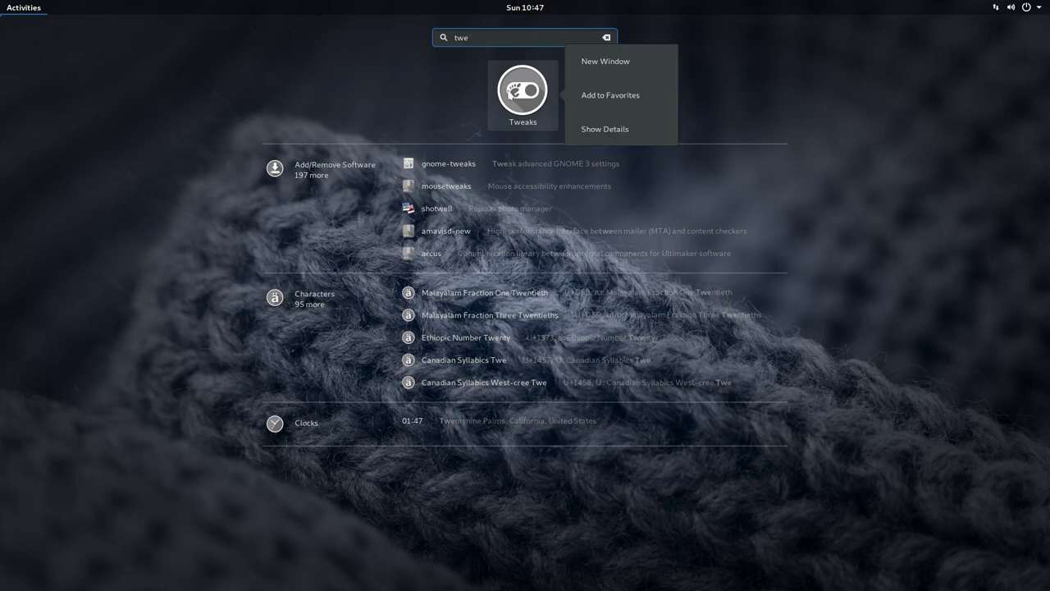
click(610, 101)
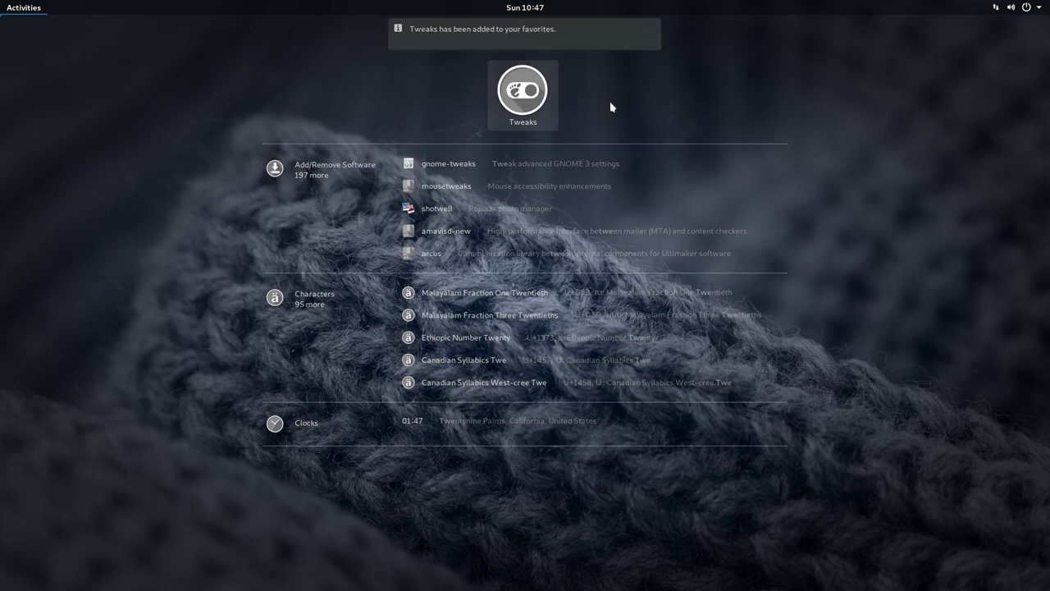
Launch Tweaks from the favorites and show its Appearance page
key(super)
key(super)
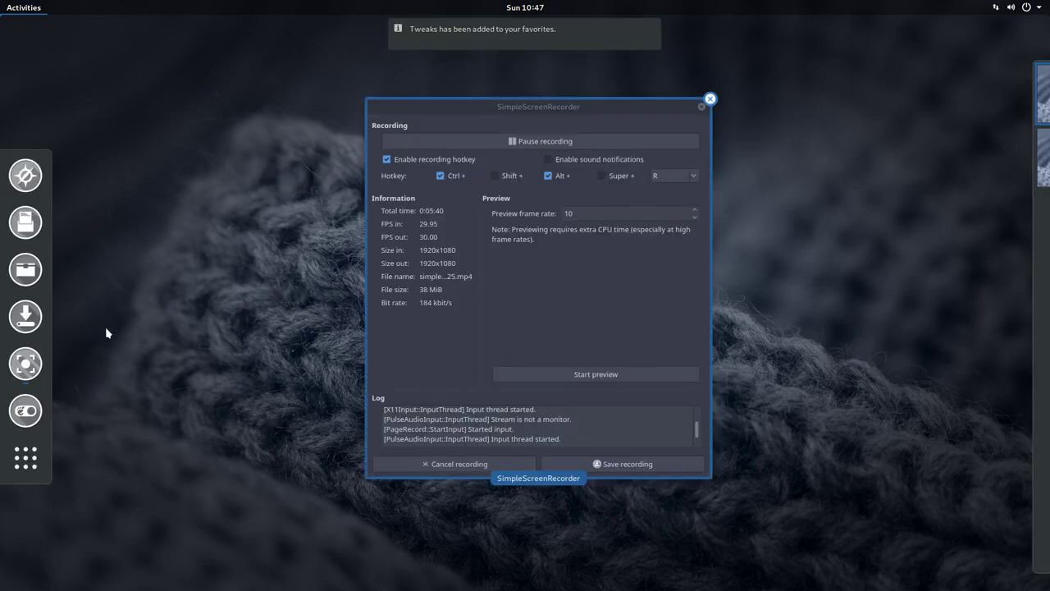
click(27, 420)
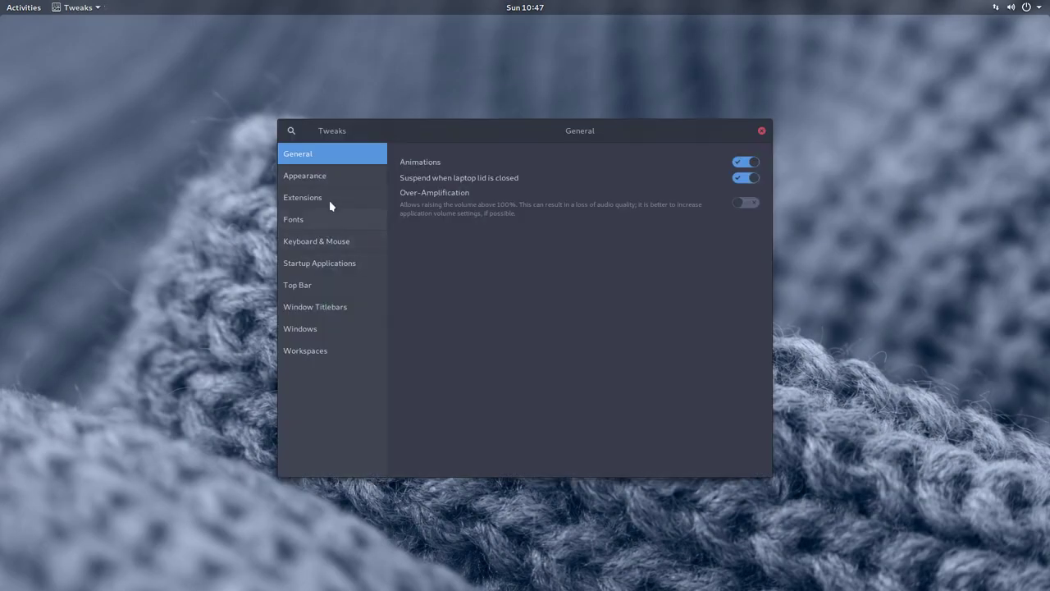
click(324, 182)
drag(551, 129, 500, 120)
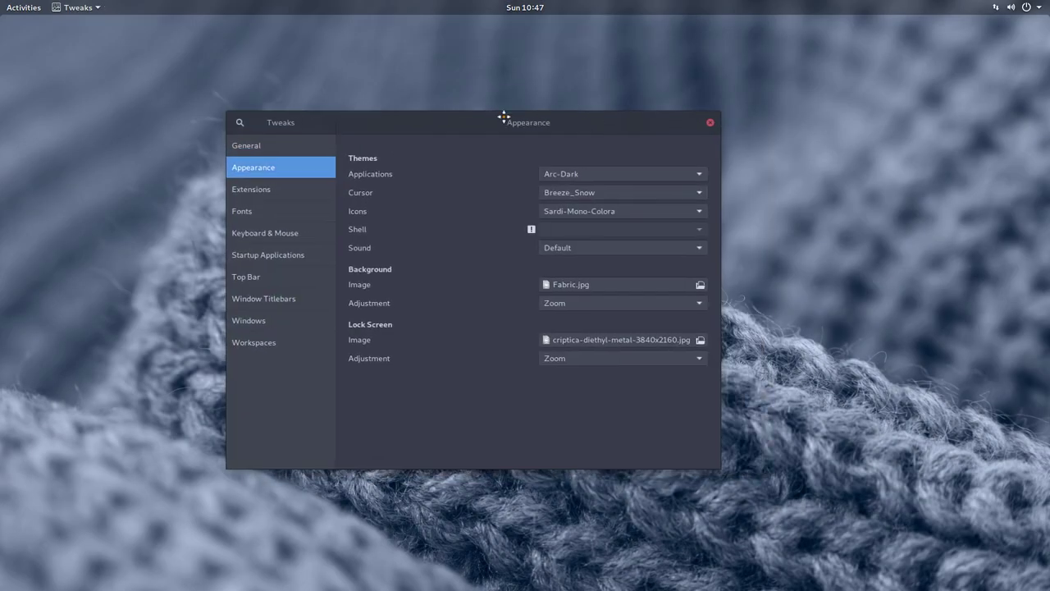
Set the application theme to Arc-Crimson-Dark, cursor to Oxy-neon, and icons to Sardi-Flexible-Arc
click(581, 173)
click(589, 140)
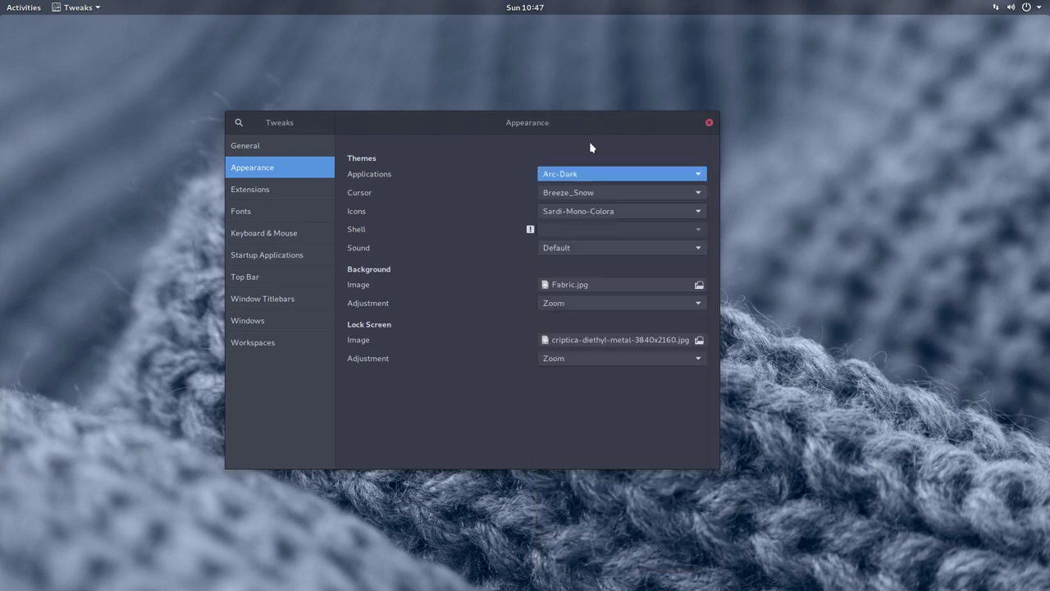
click(594, 192)
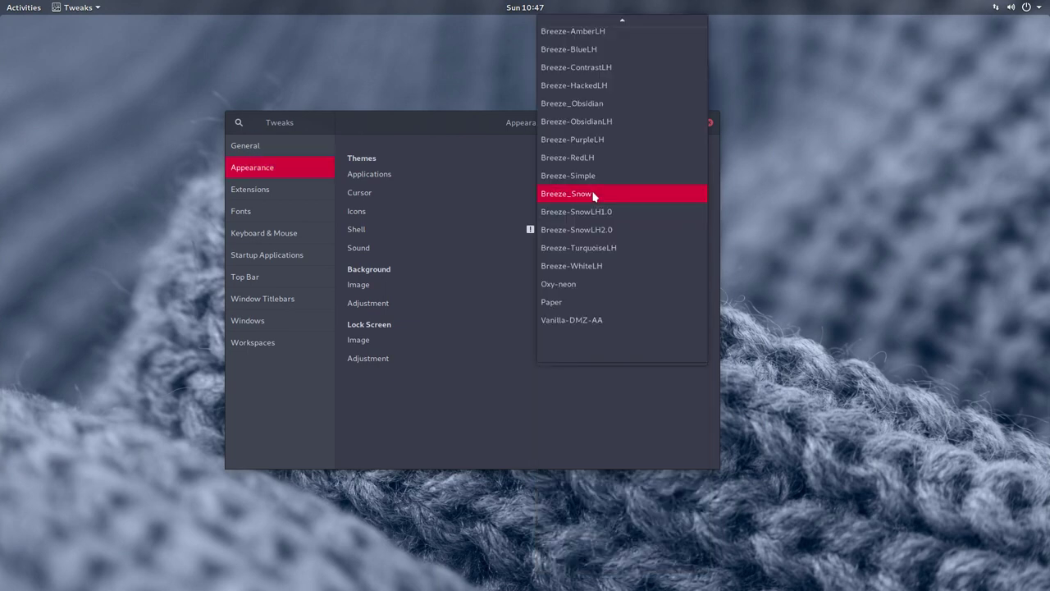
click(595, 286)
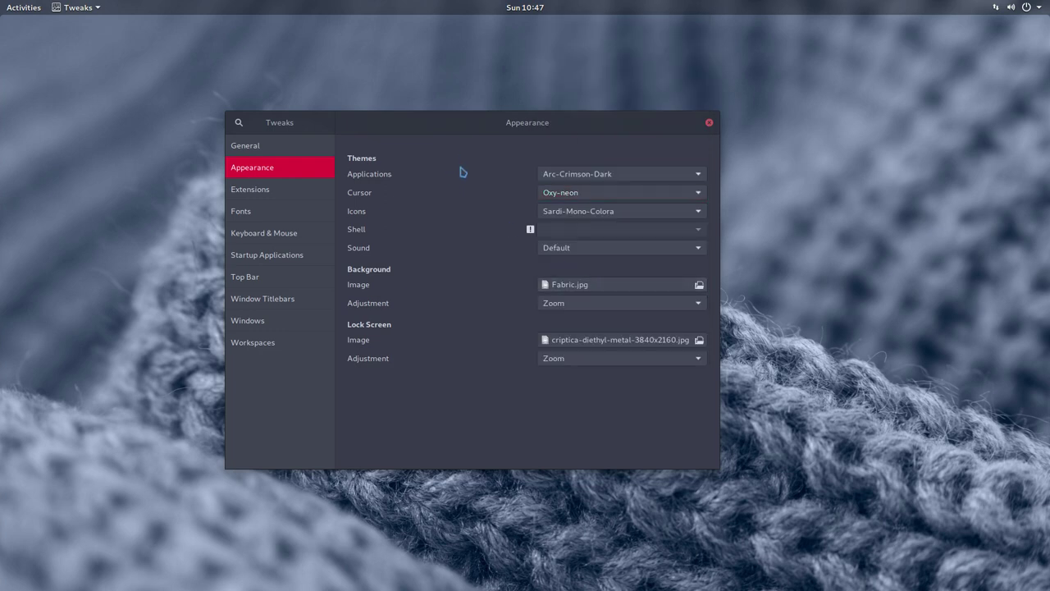
click(585, 215)
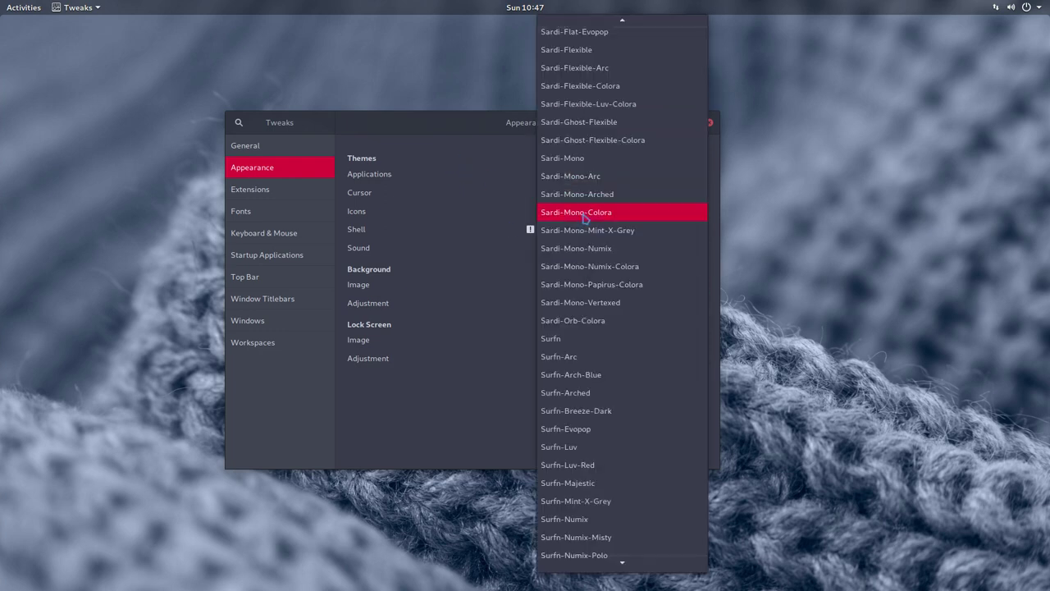
click(574, 67)
Move Tweaks aside and browse the full applications grid in Activities
drag(522, 126, 677, 112)
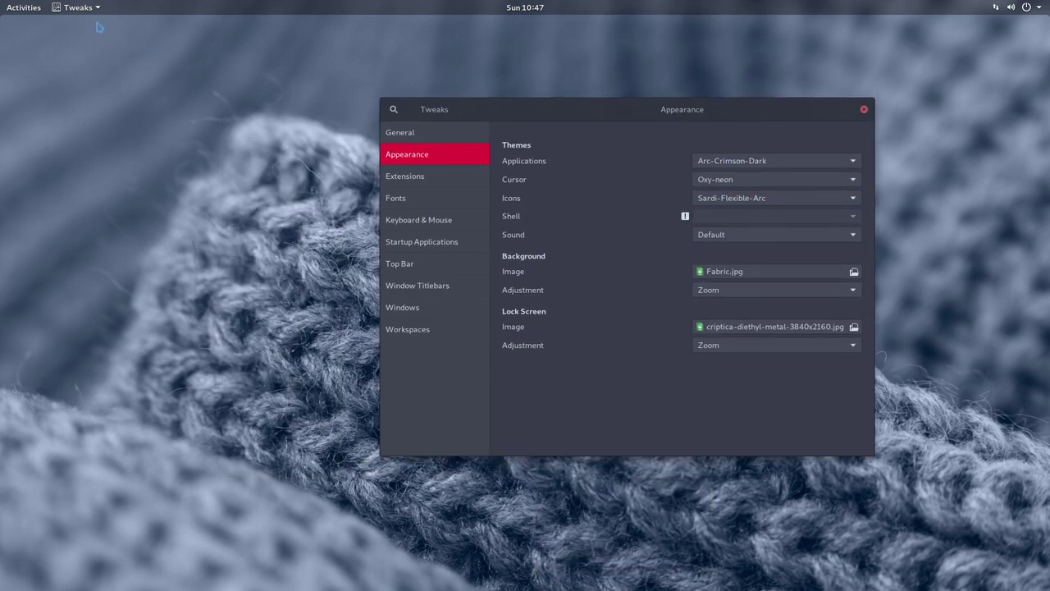
mouse_move(13, 7)
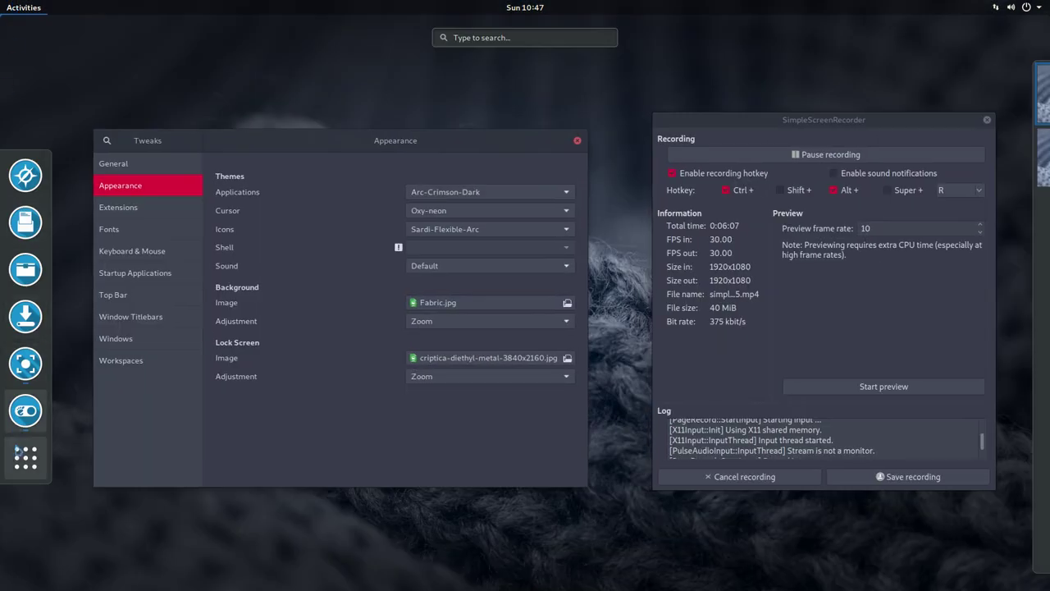
click(25, 457)
scroll(309, 302, down, 1)
scroll(308, 302, down, 4)
scroll(309, 302, up, 5)
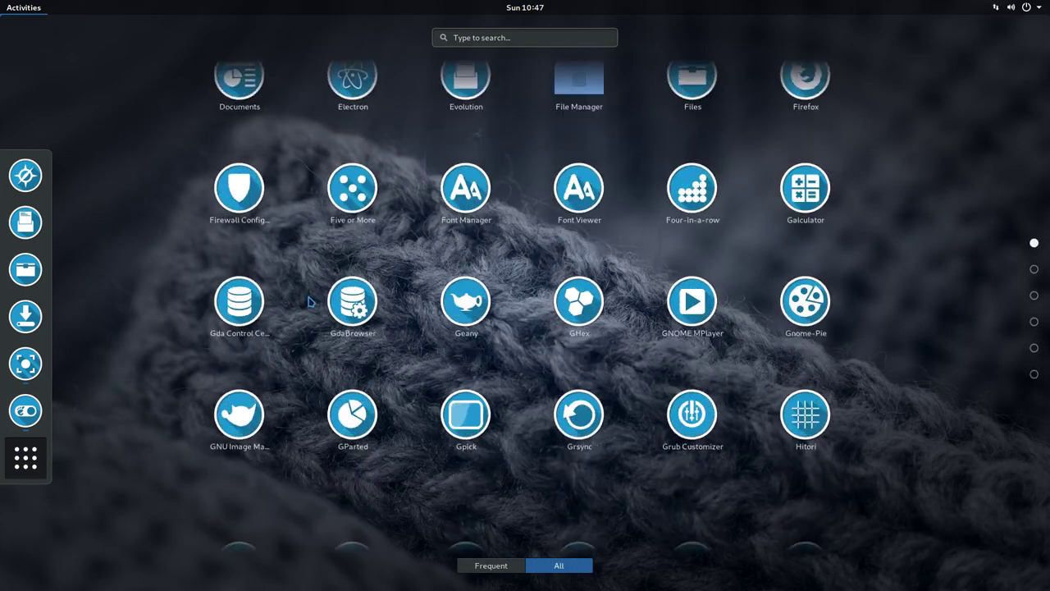
click(298, 206)
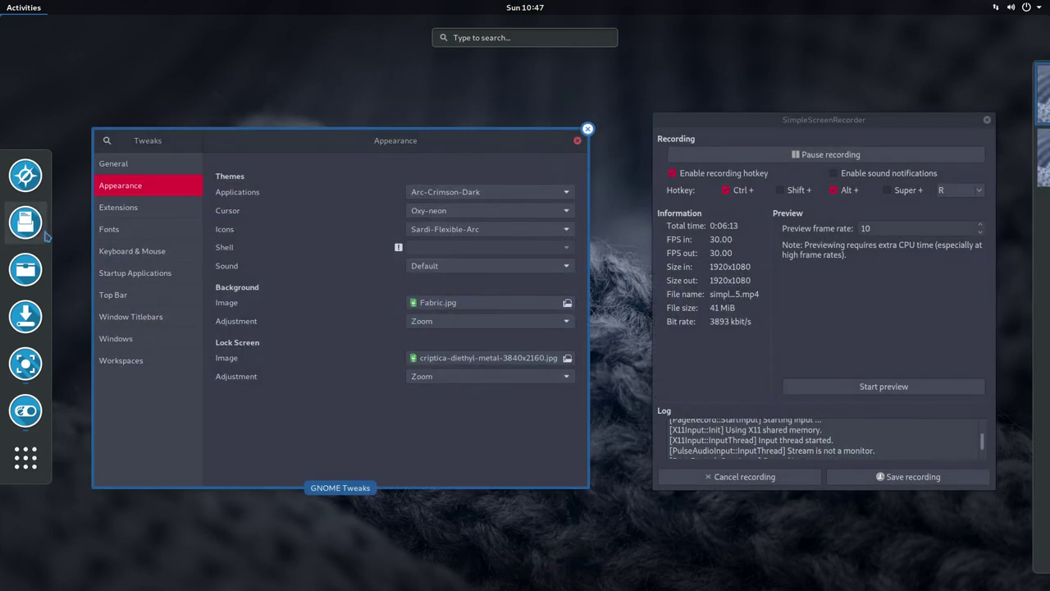
Launch Files on the Home folder and hide hidden files with Ctrl+H
click(25, 269)
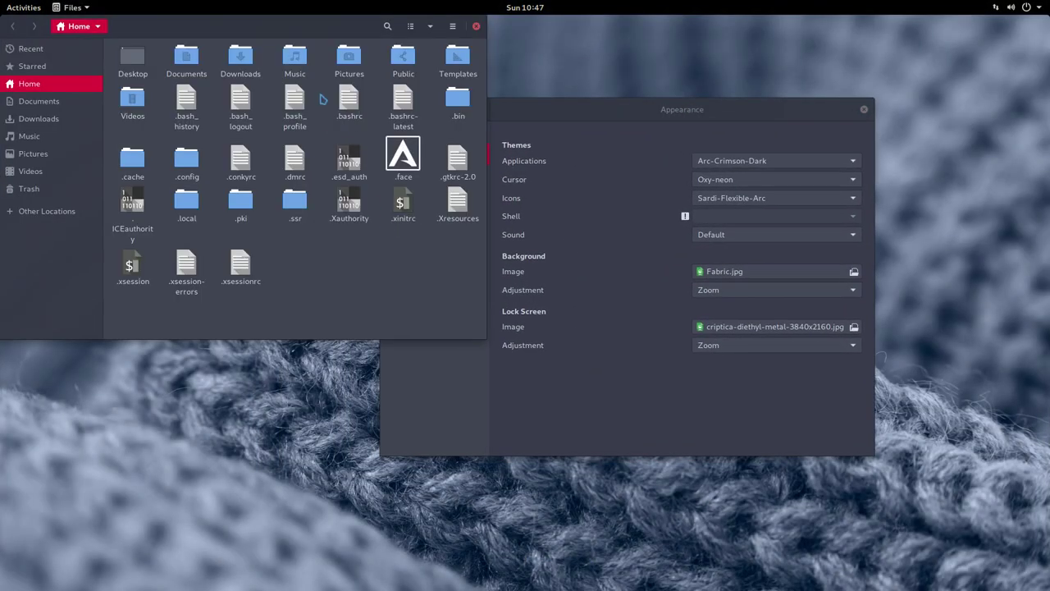
key(ctrl+h)
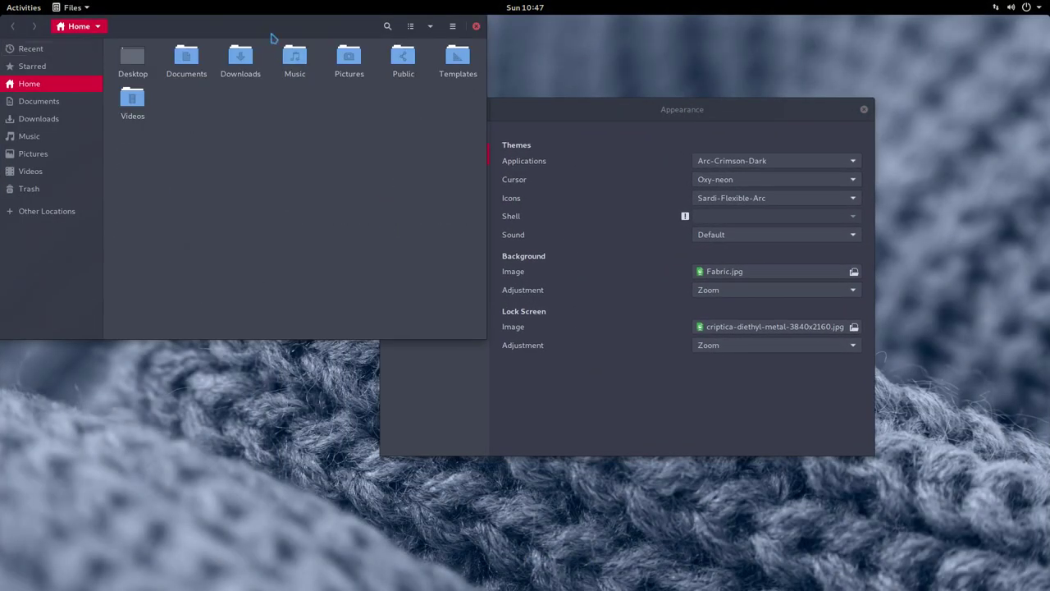
drag(273, 34, 345, 117)
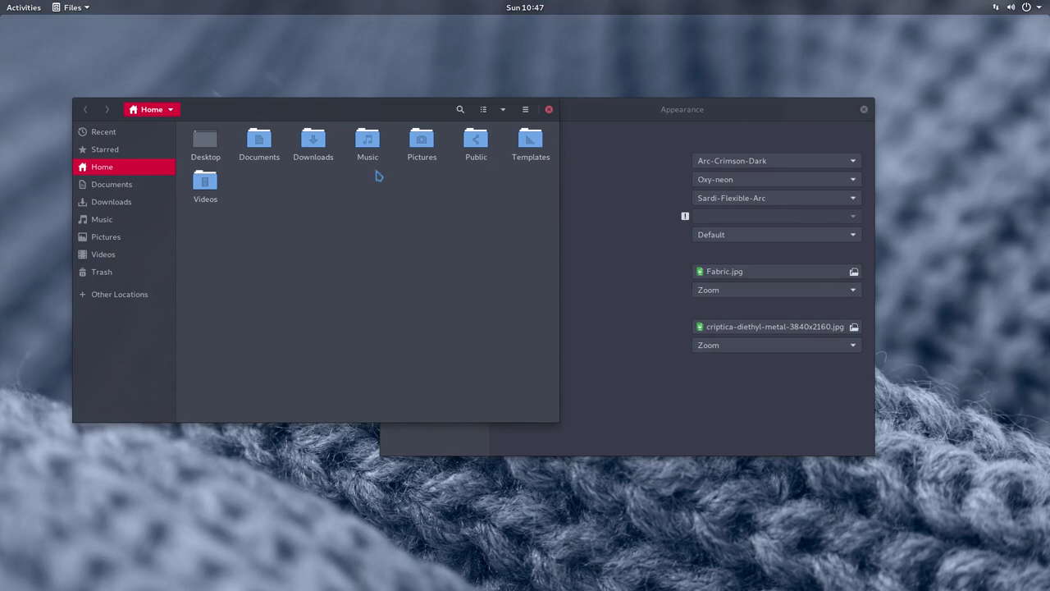
click(504, 112)
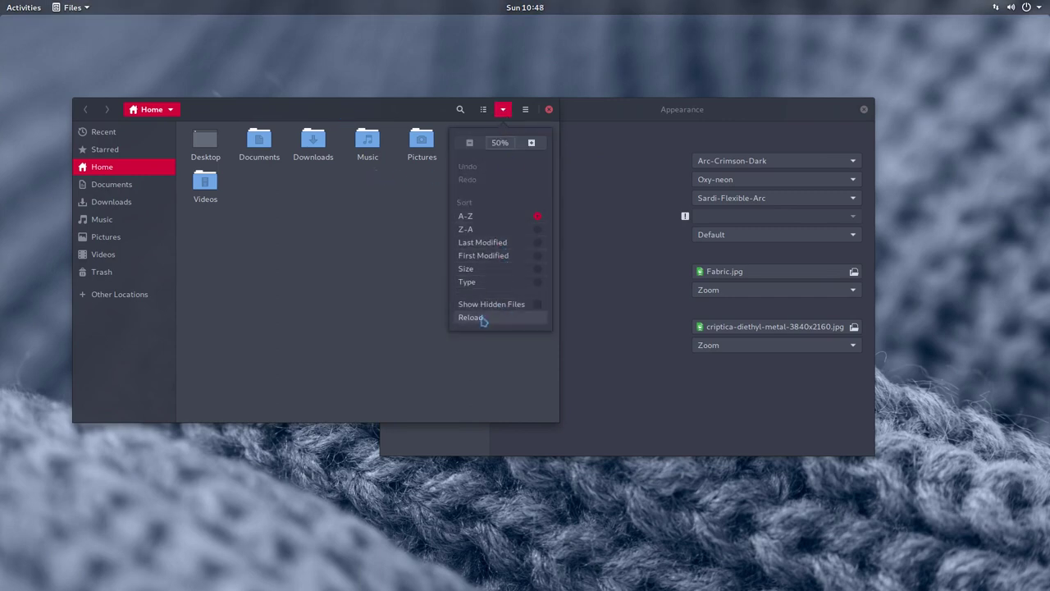
Open Files Preferences and look through the Behavior, List Columns and Search & Preview tabs
click(525, 115)
click(525, 115)
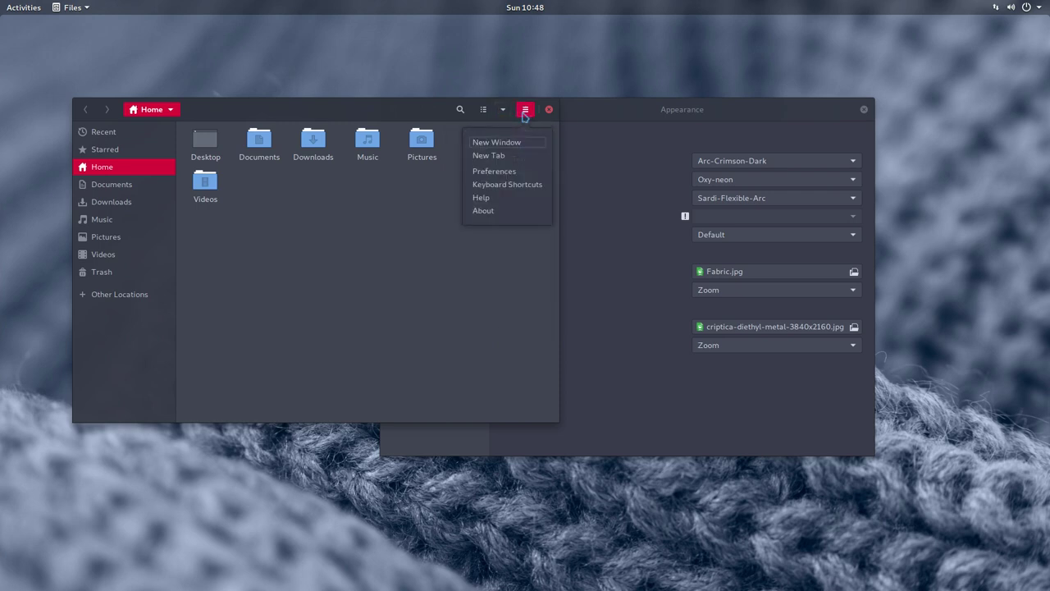
click(492, 170)
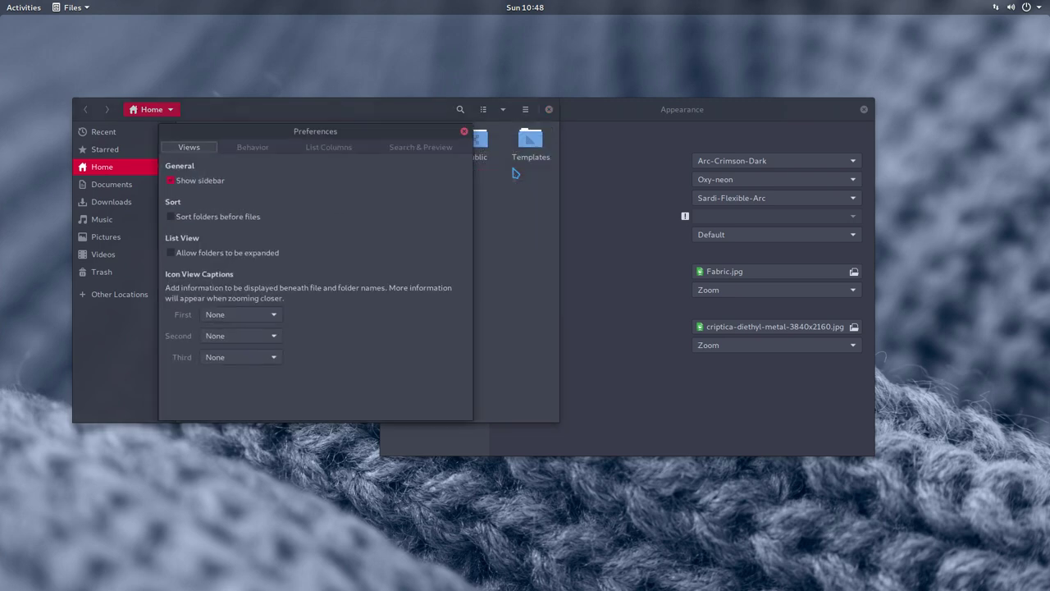
click(256, 150)
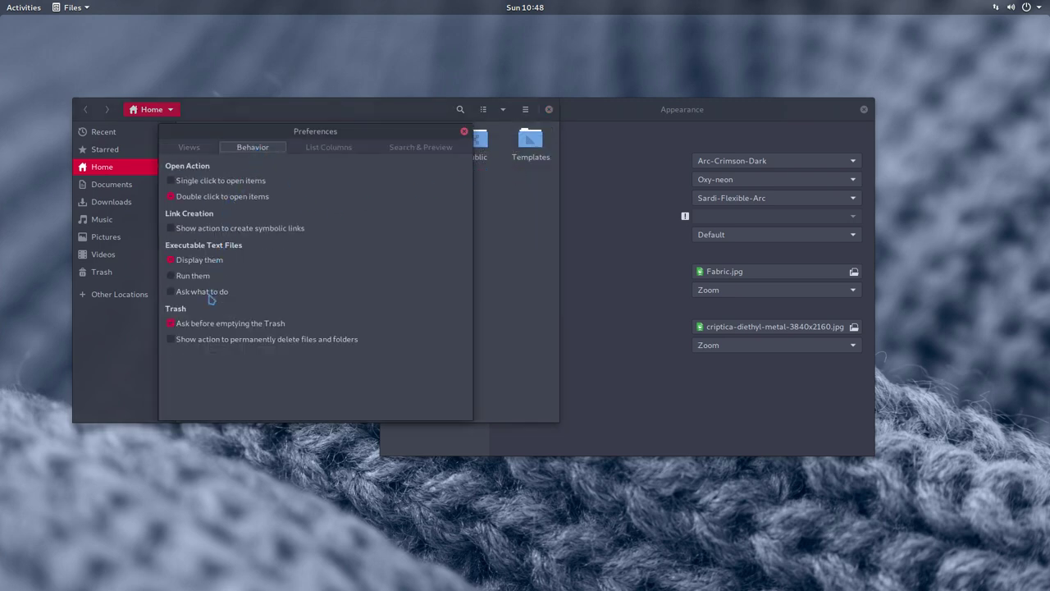
click(329, 151)
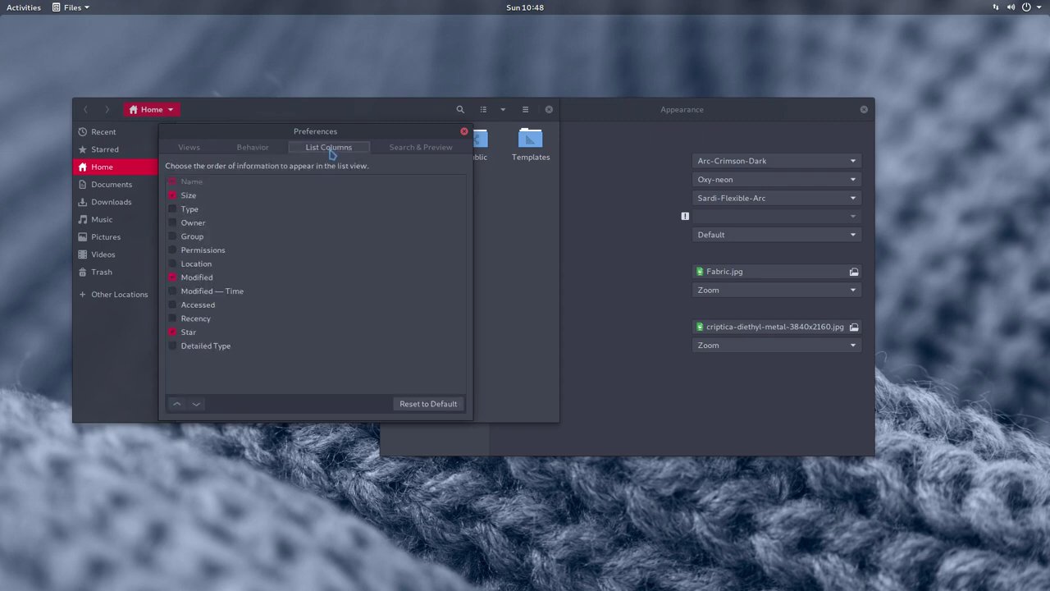
click(430, 151)
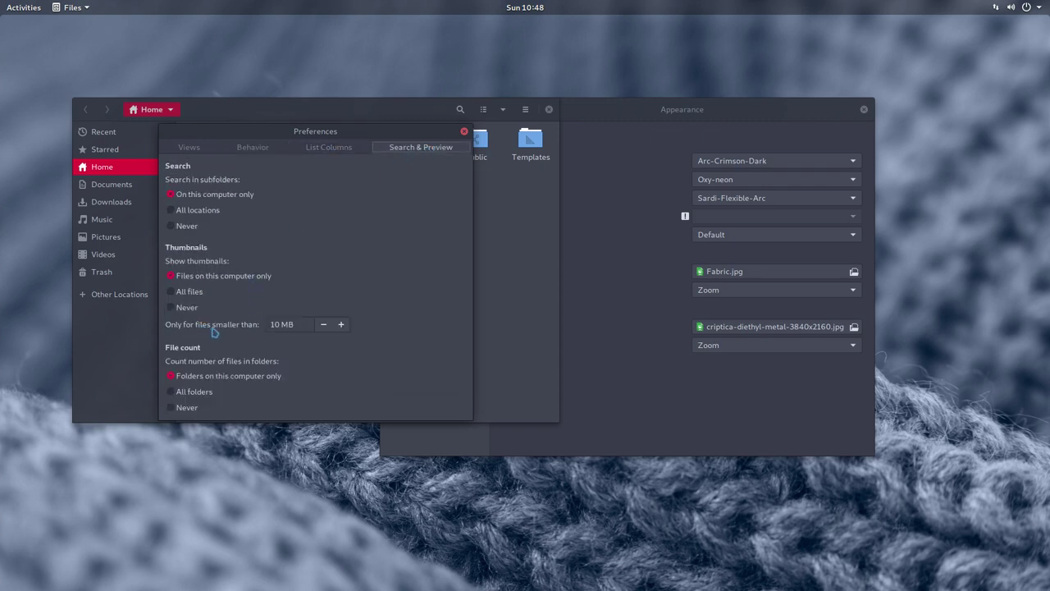
Enable Sort folders before files on the Views tab and close Preferences
click(207, 146)
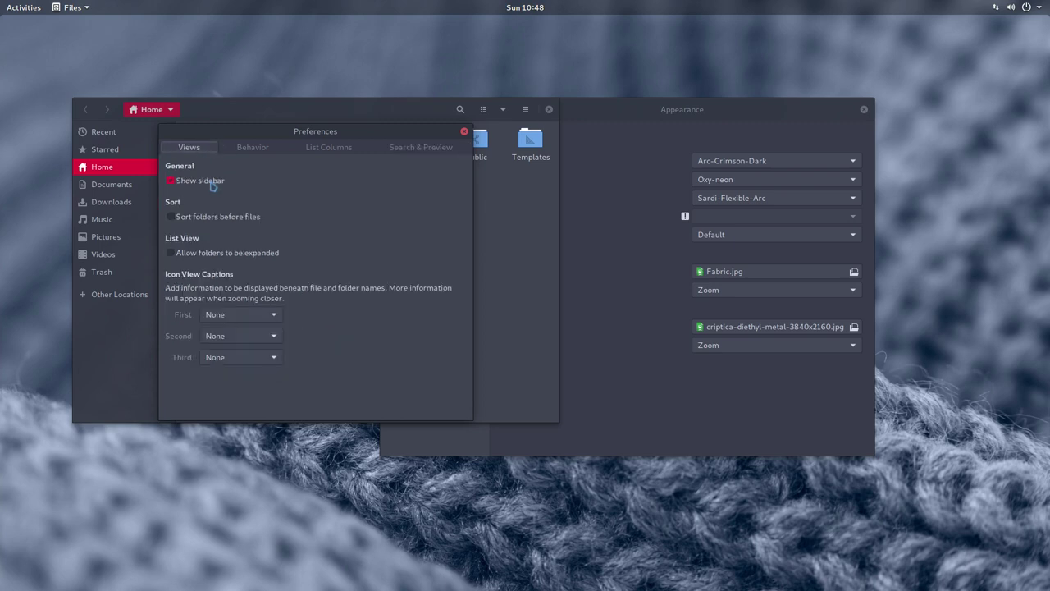
click(196, 217)
click(464, 133)
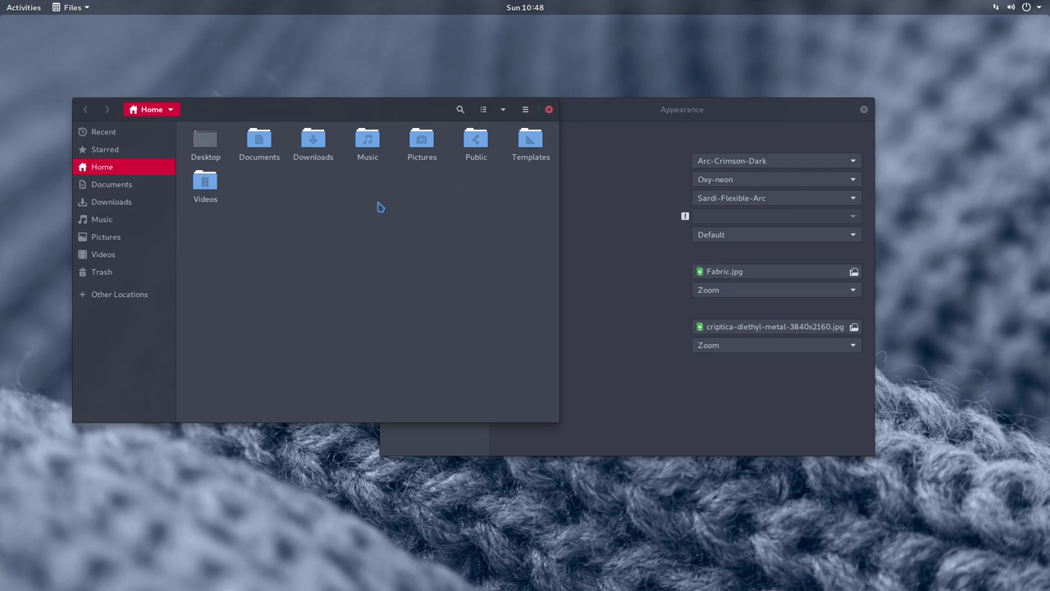
Toggle hidden files on and off in Home and rearrange the Files and Tweaks windows
key(ctrl+h)
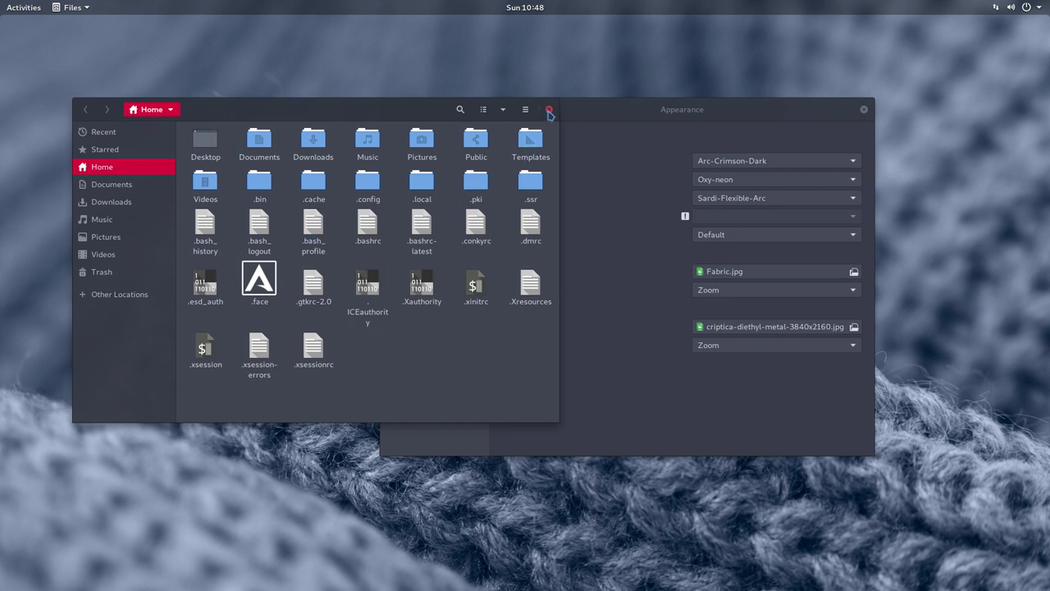
drag(549, 114, 510, 314)
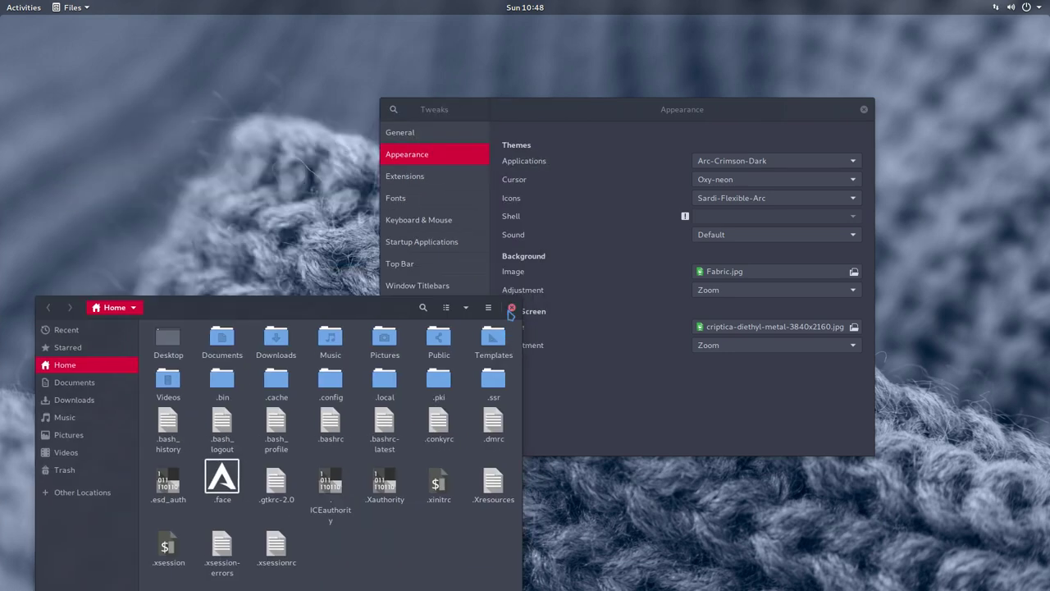
key(ctrl+h)
drag(358, 312, 341, 56)
drag(553, 113, 709, 119)
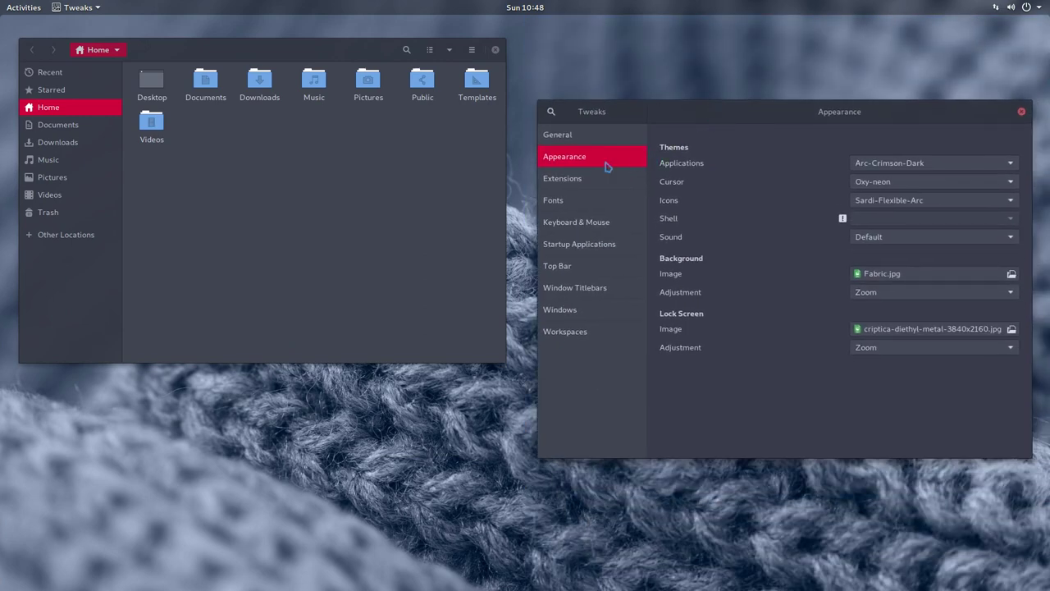
Keep Arc-Crimson-Dark as the application theme and Default as the sound theme
click(895, 165)
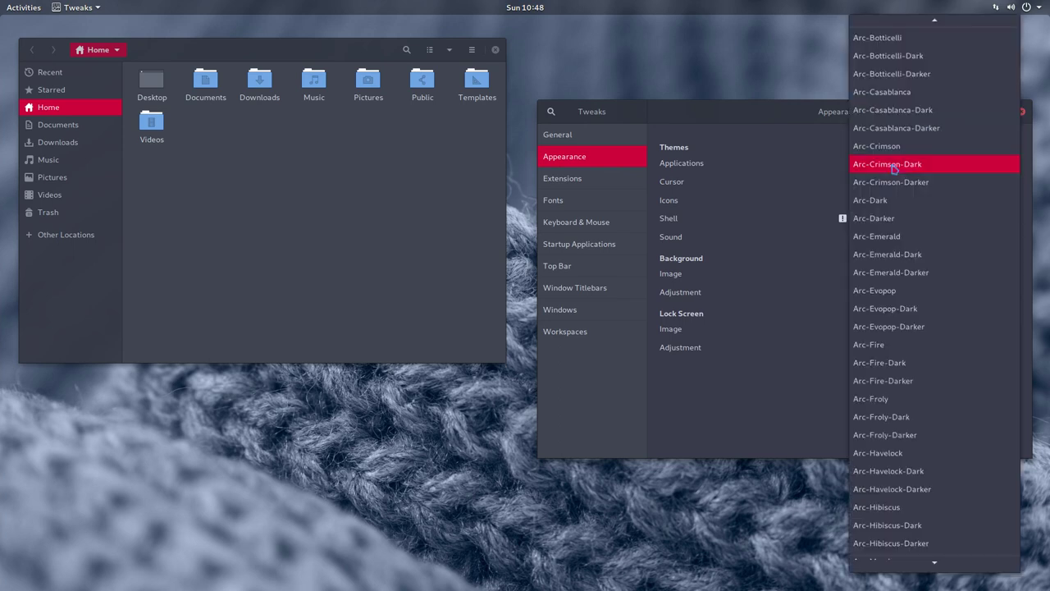
click(895, 165)
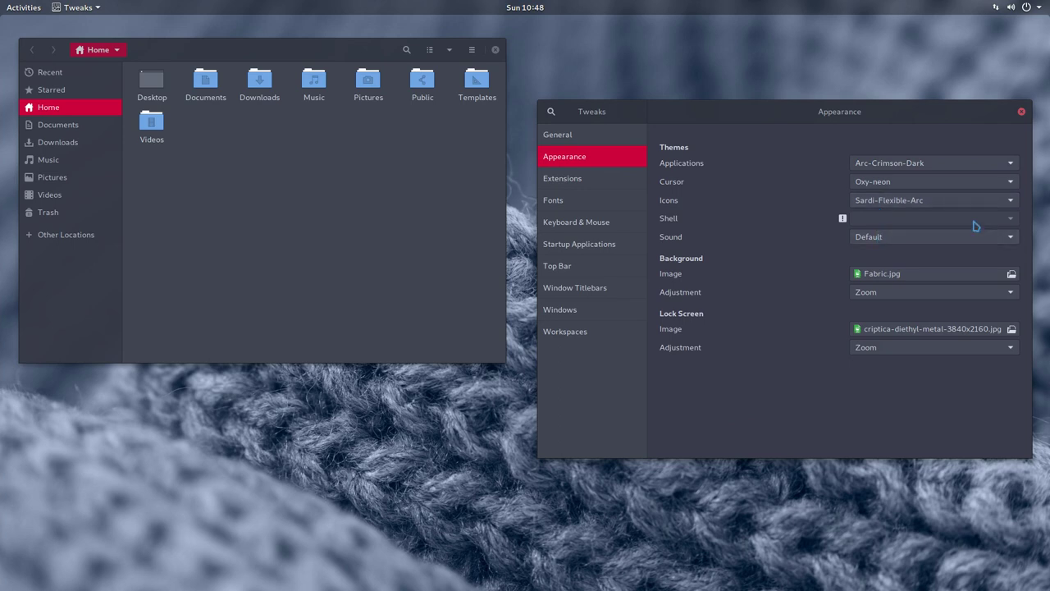
click(950, 238)
click(861, 241)
Switch on the Pamac updates indicator extension and check its top-bar menu, which reports up-to-date
click(572, 184)
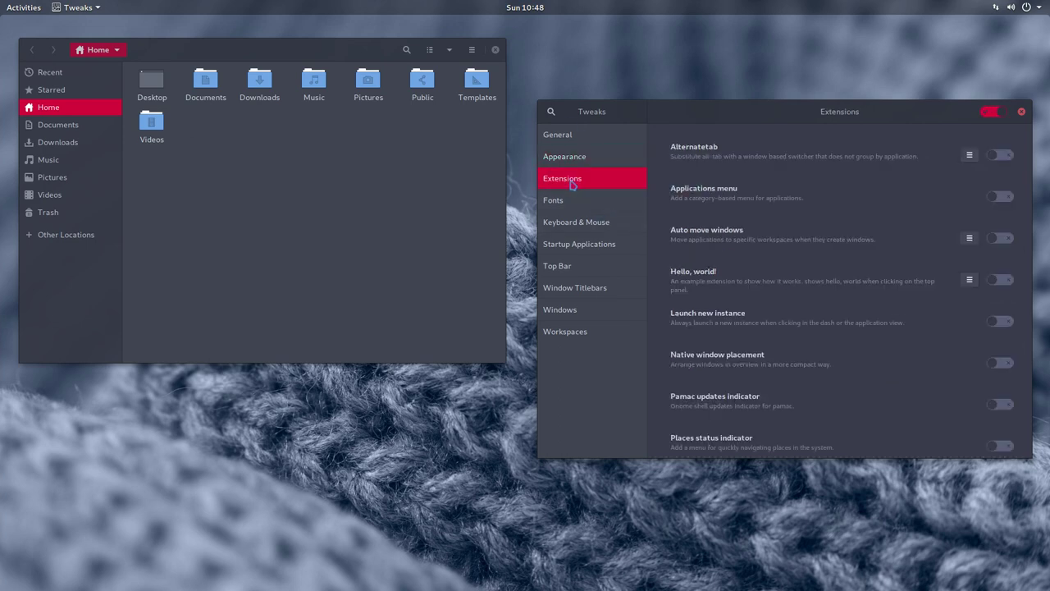
drag(806, 115, 750, 79)
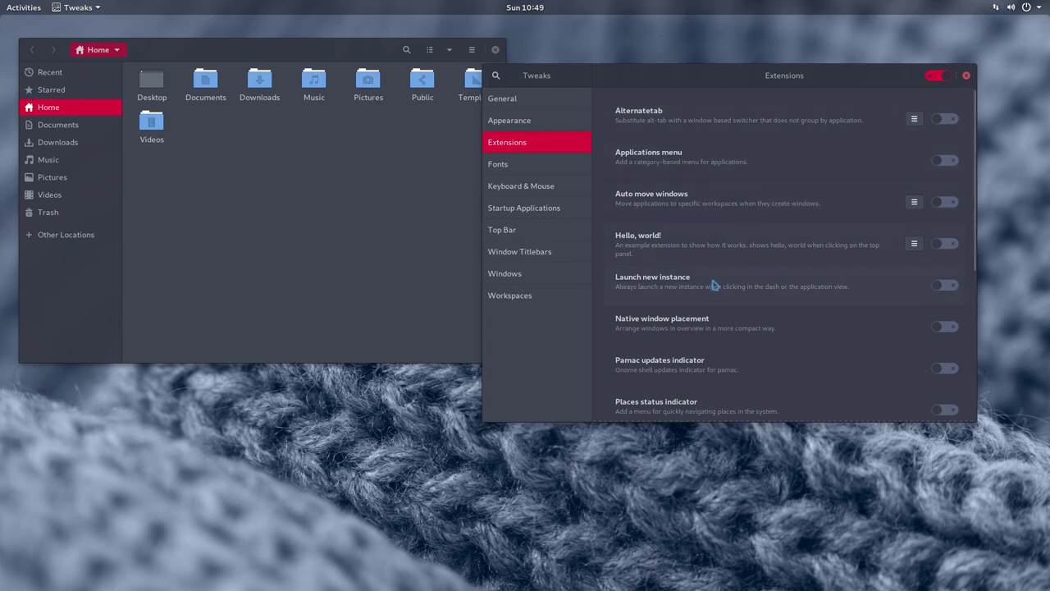
scroll(710, 323, down, 1)
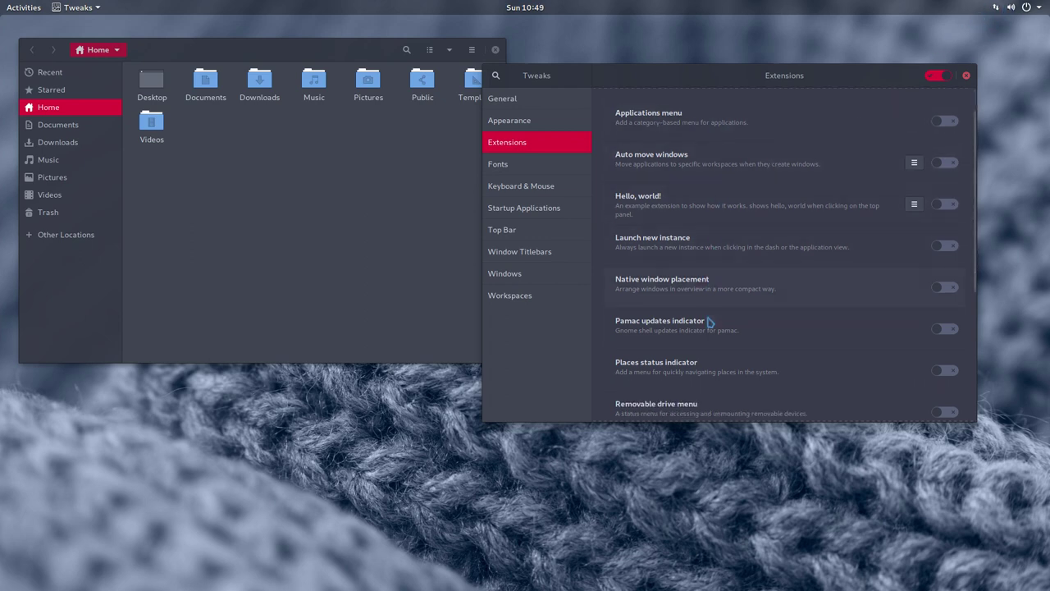
click(956, 333)
drag(816, 76, 673, 154)
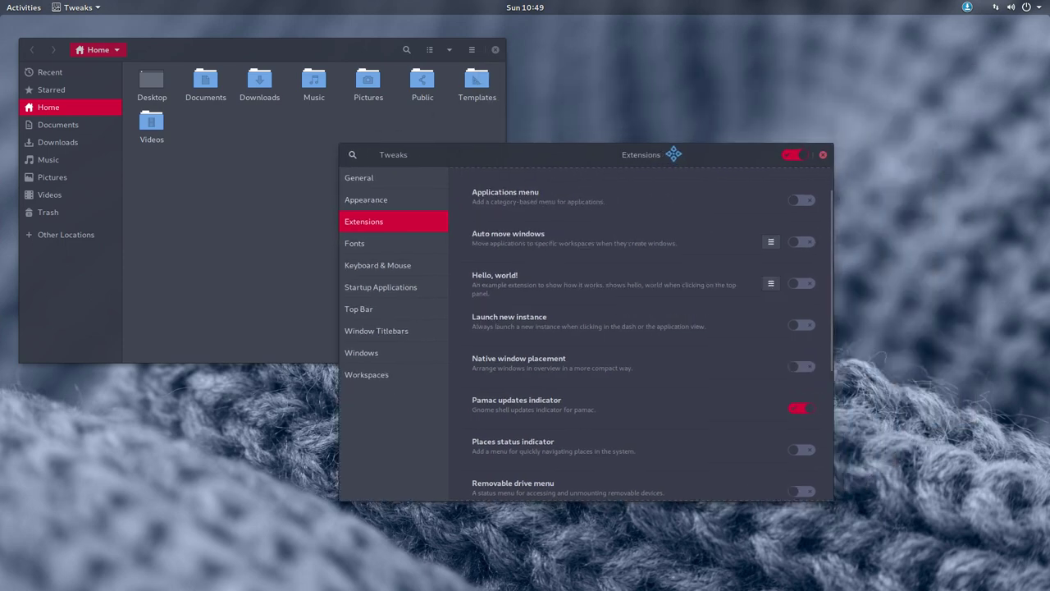
click(967, 7)
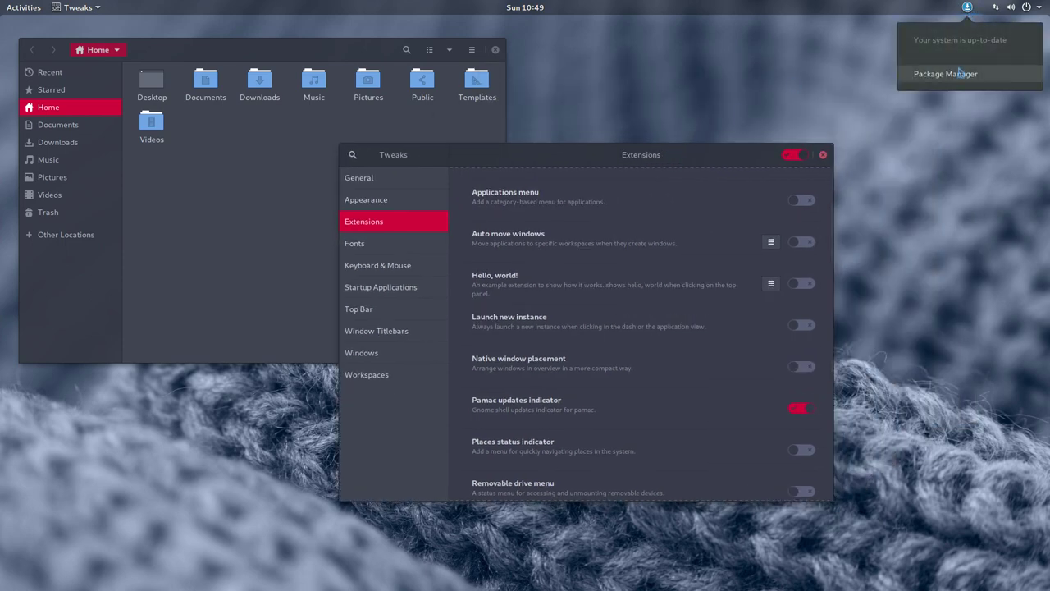
click(958, 72)
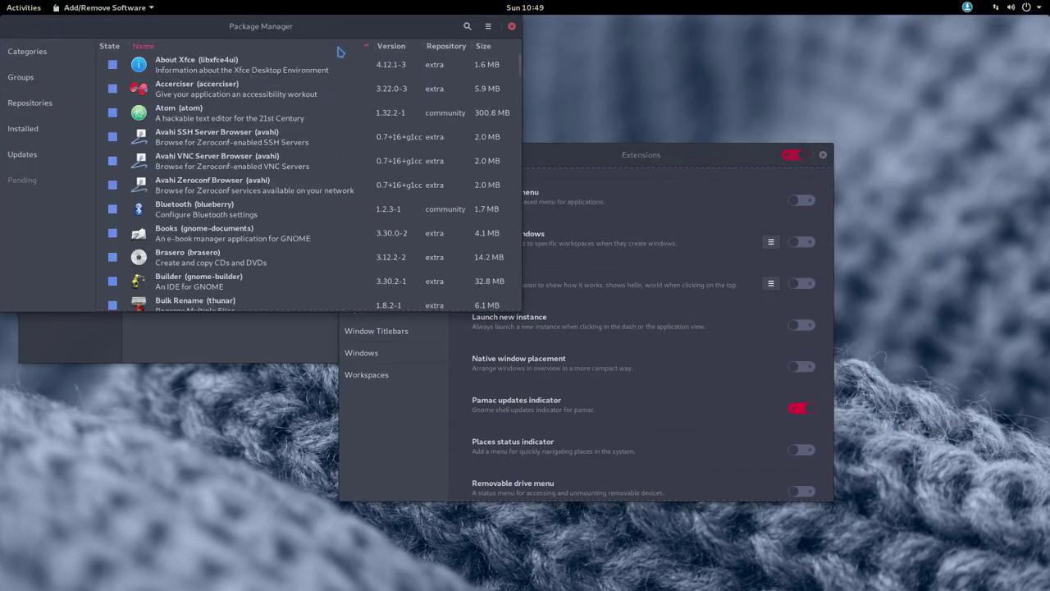
drag(316, 31, 681, 111)
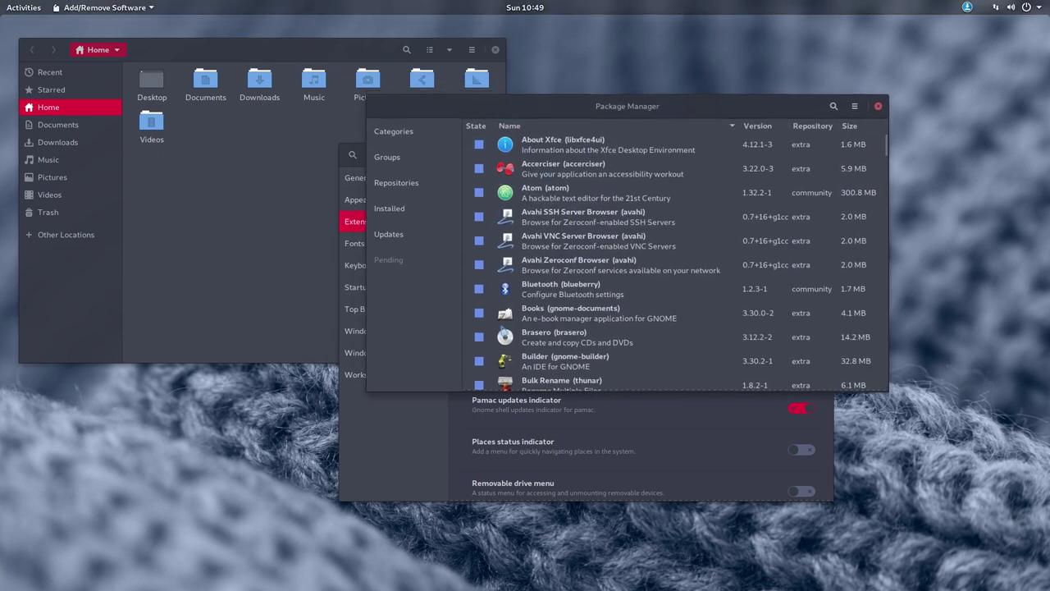
click(398, 189)
click(410, 235)
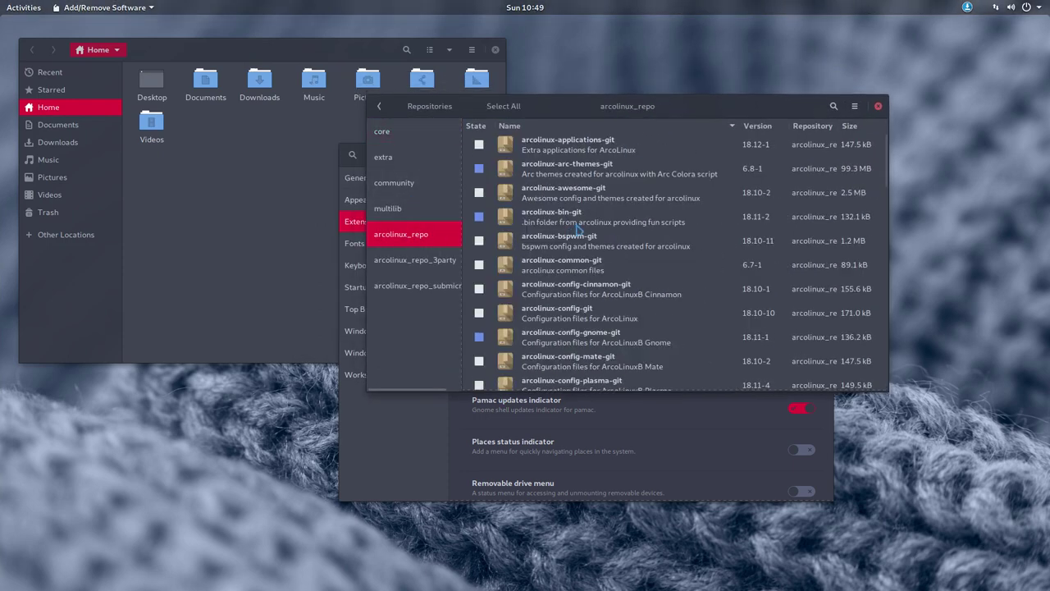
drag(627, 109, 724, 114)
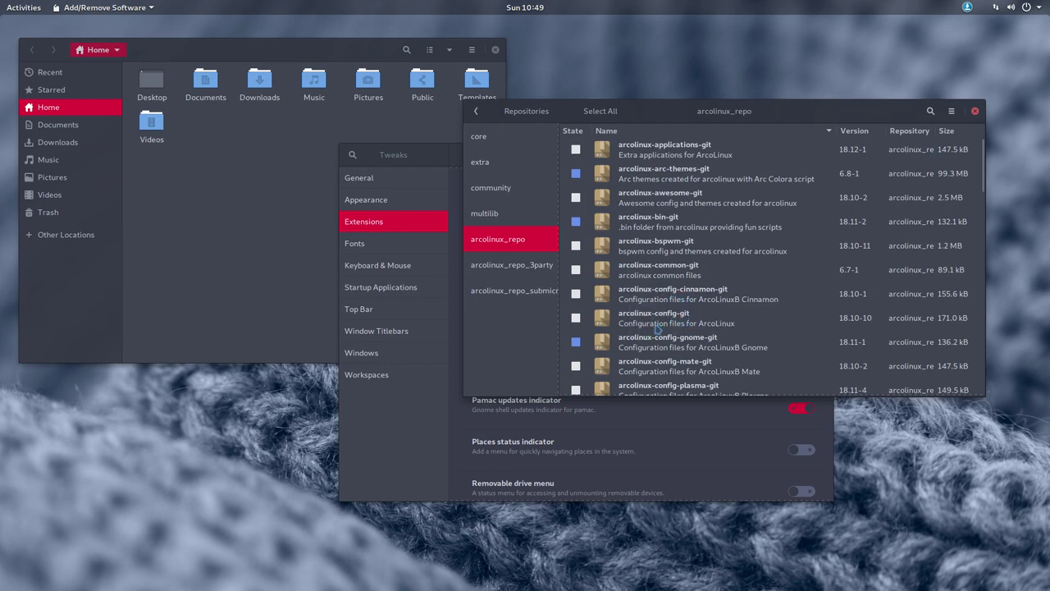
click(975, 112)
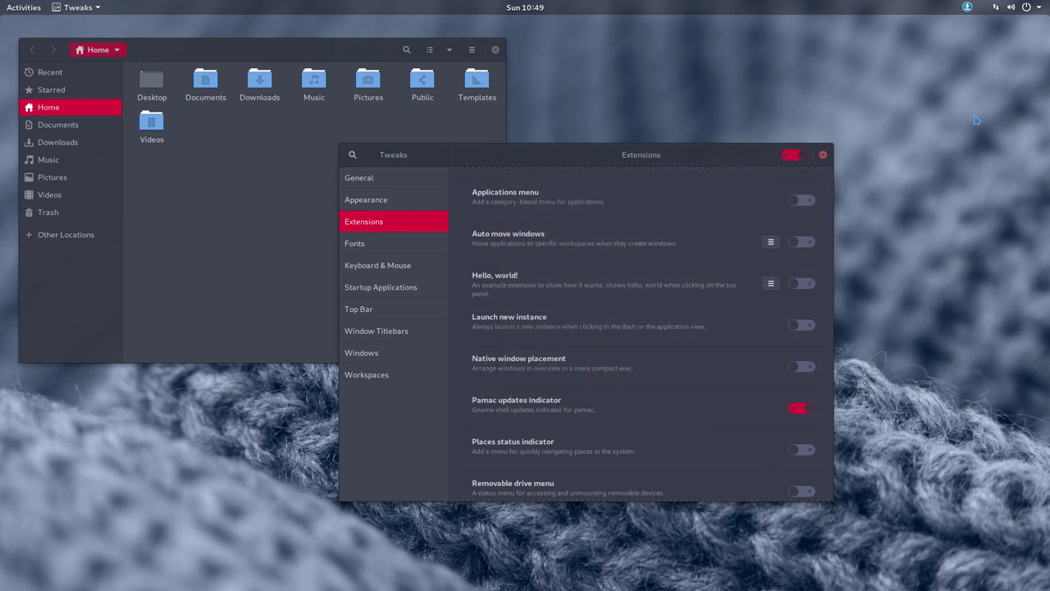
drag(654, 156, 535, 84)
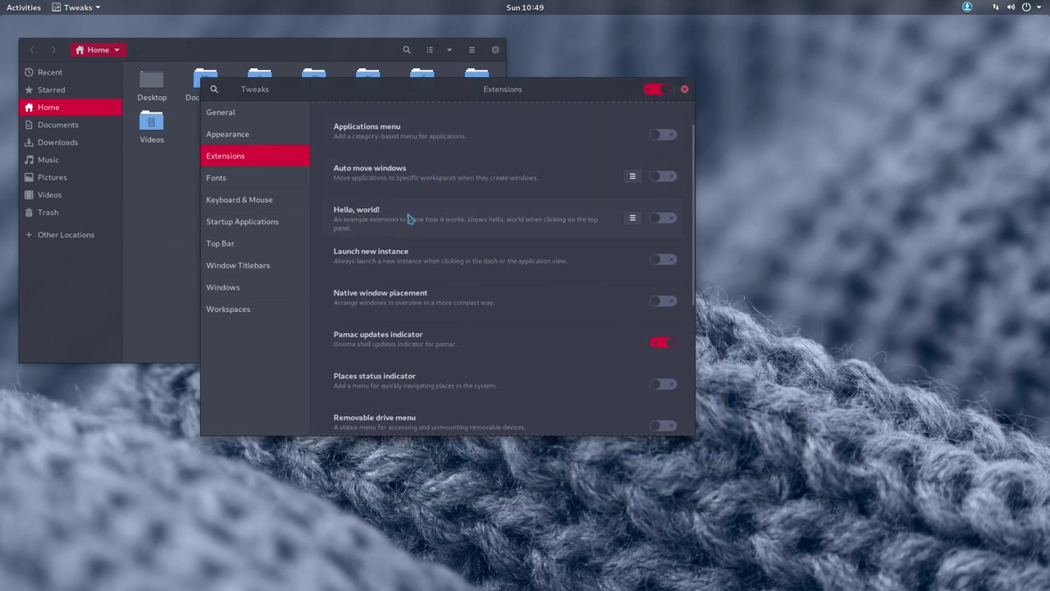
scroll(411, 224, down, 1)
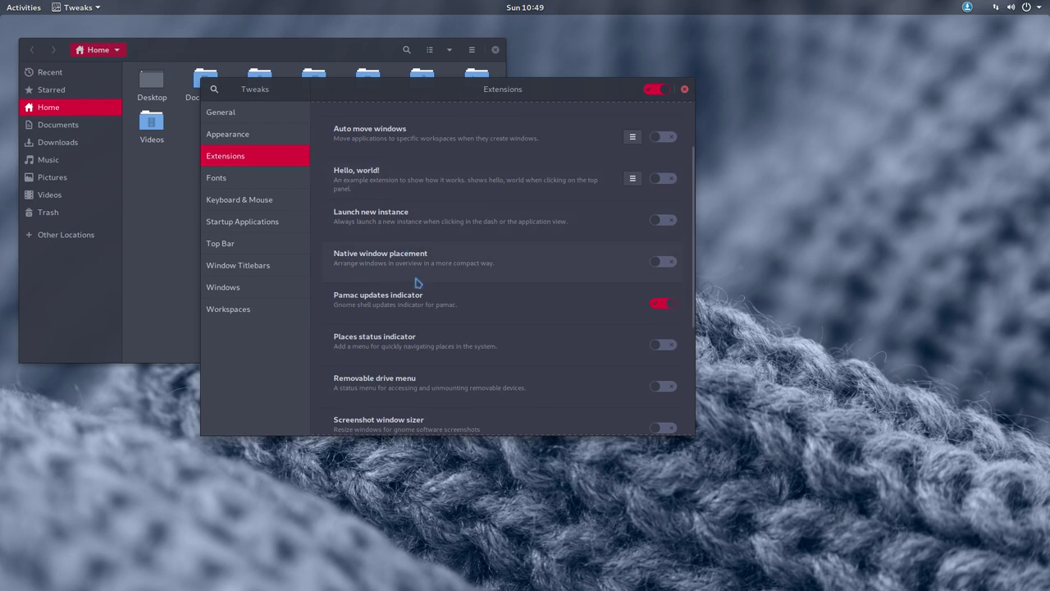
scroll(441, 321, down, 2)
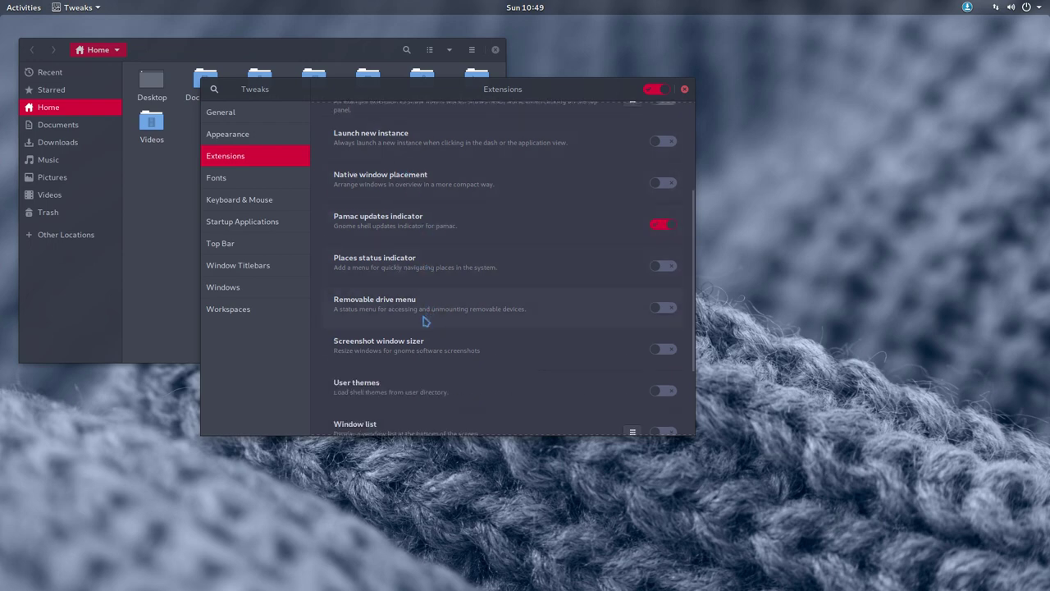
scroll(425, 320, down, 1)
scroll(395, 377, down, 2)
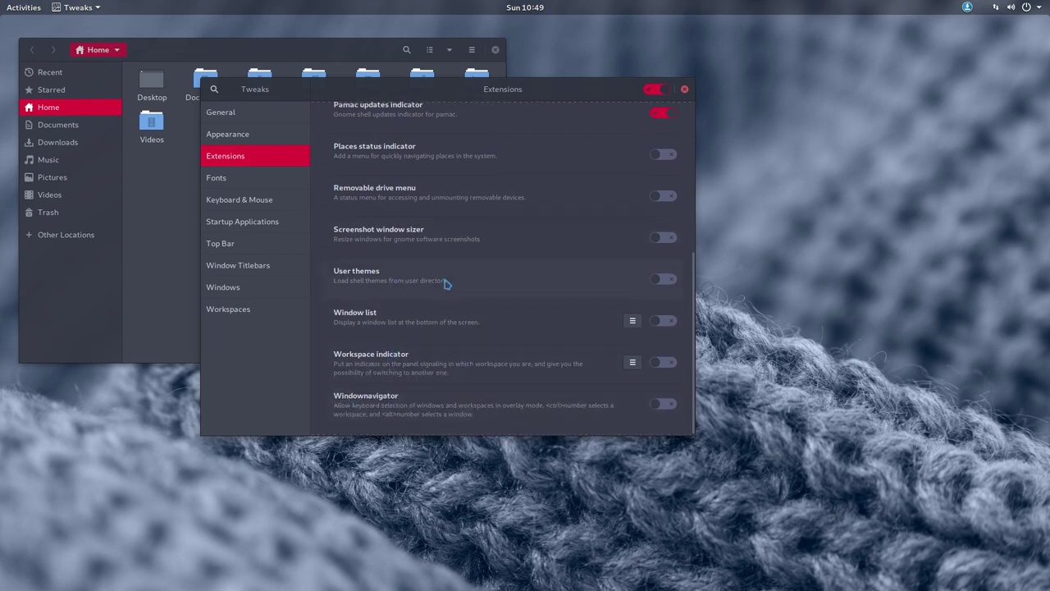
scroll(446, 283, up, 6)
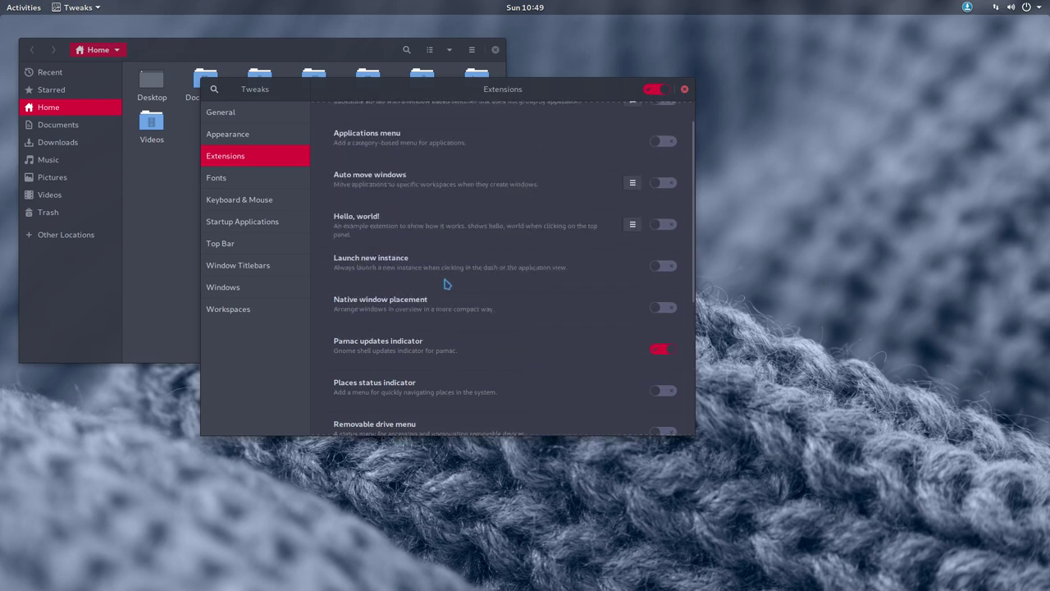
scroll(445, 283, up, 1)
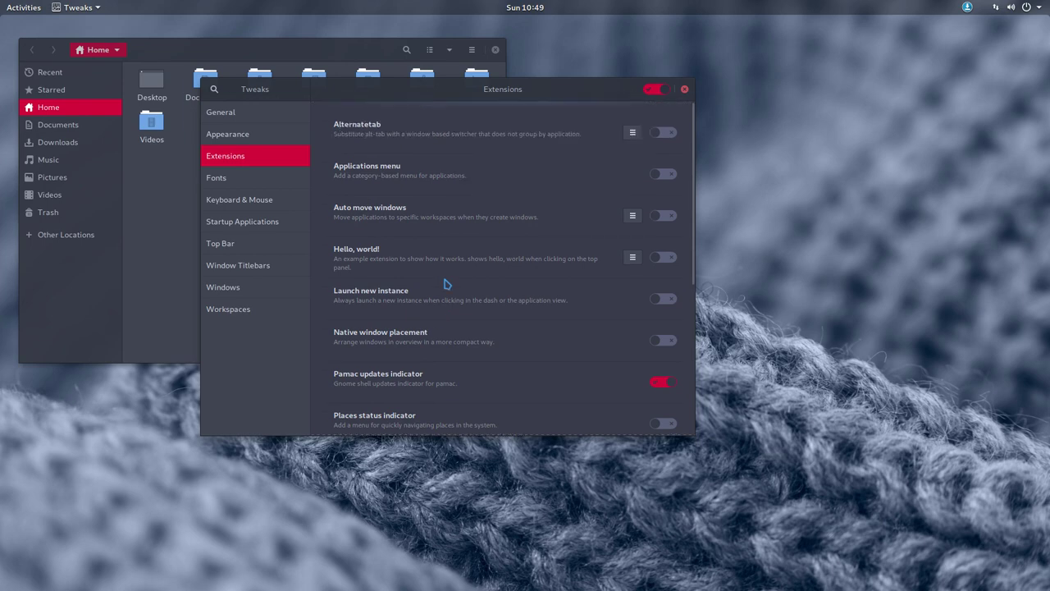
On the Fonts page, search 'noto sans regu' and set Interface Text to Noto Sans Regular
click(250, 182)
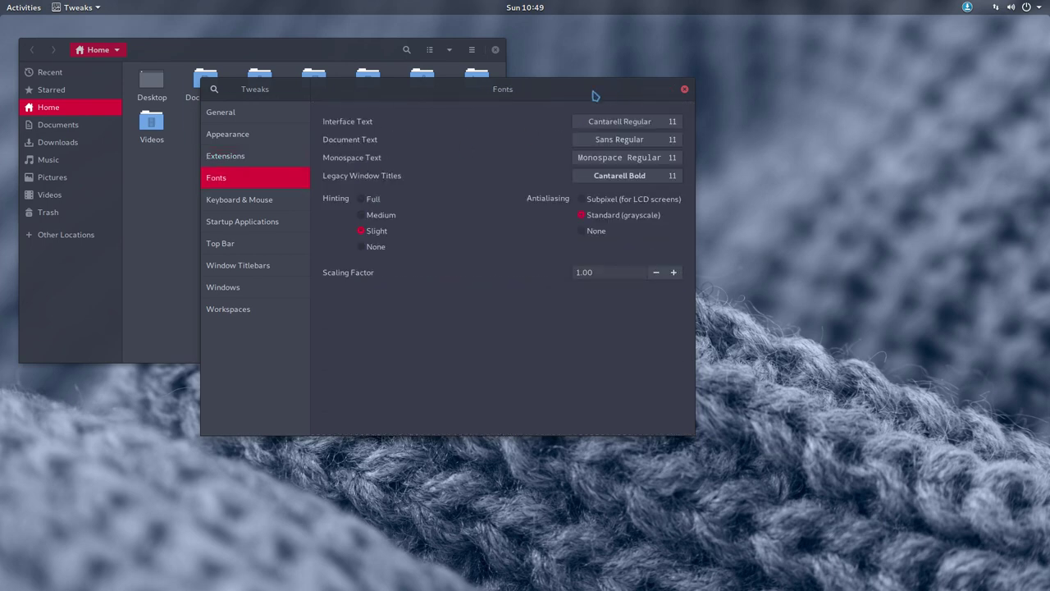
drag(591, 96, 723, 213)
click(755, 239)
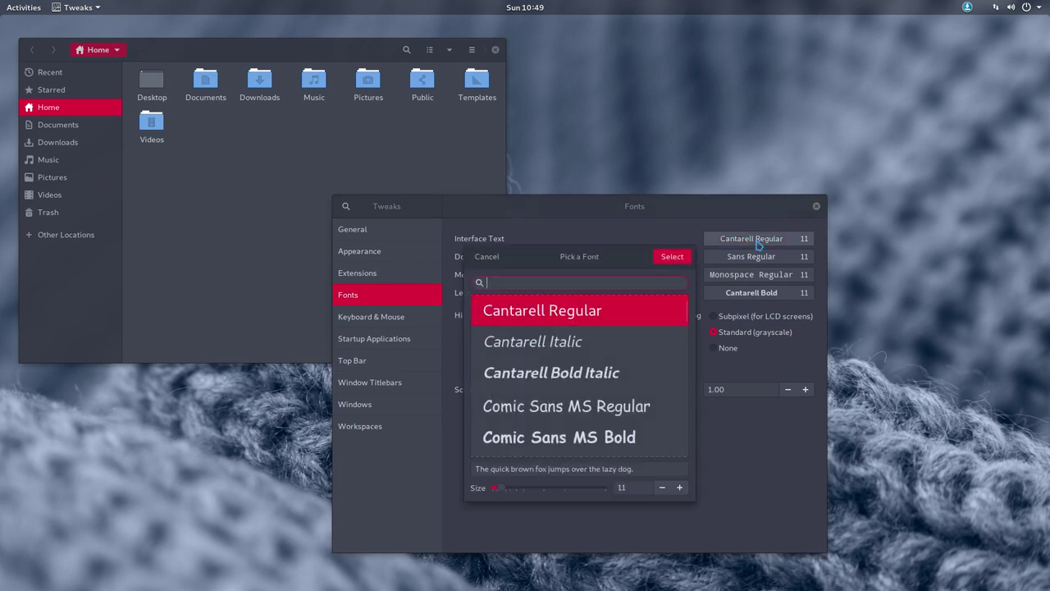
text(not)
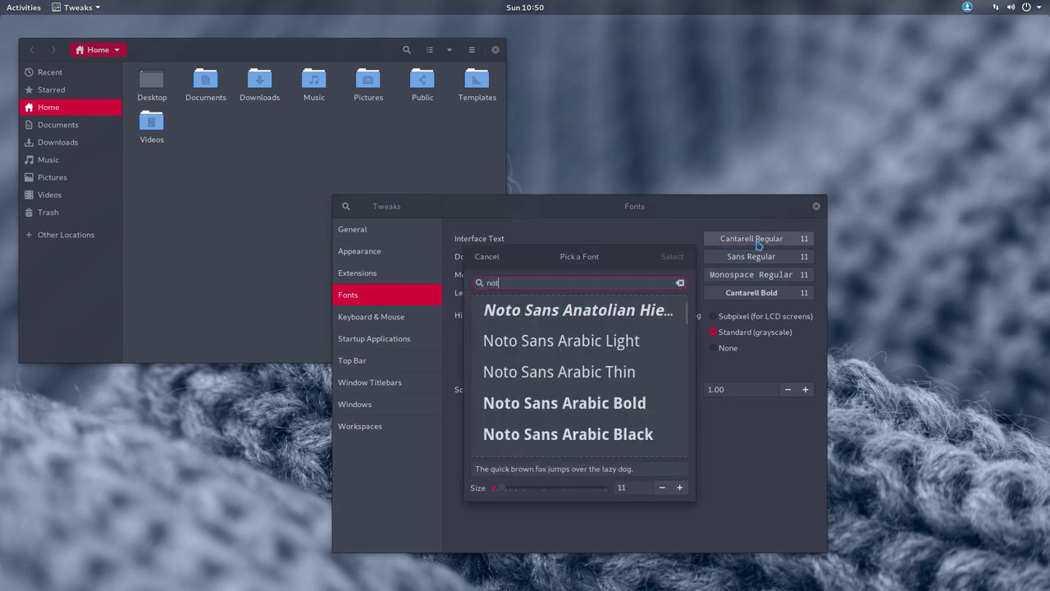
text(o sans regular)
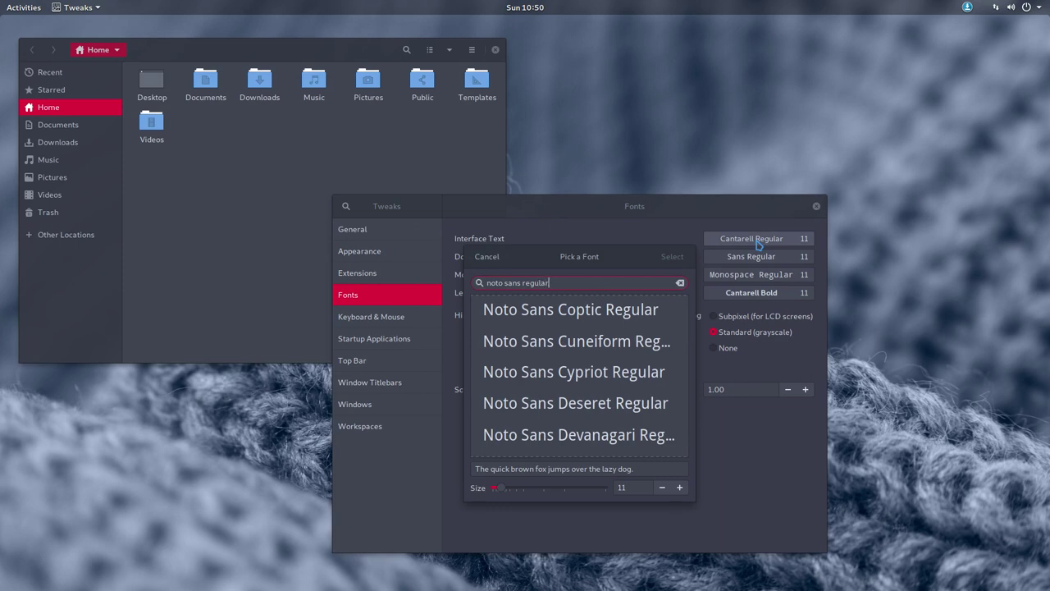
scroll(610, 420, up, 1)
scroll(611, 420, down, 2)
scroll(610, 420, down, 1)
scroll(610, 420, up, 15)
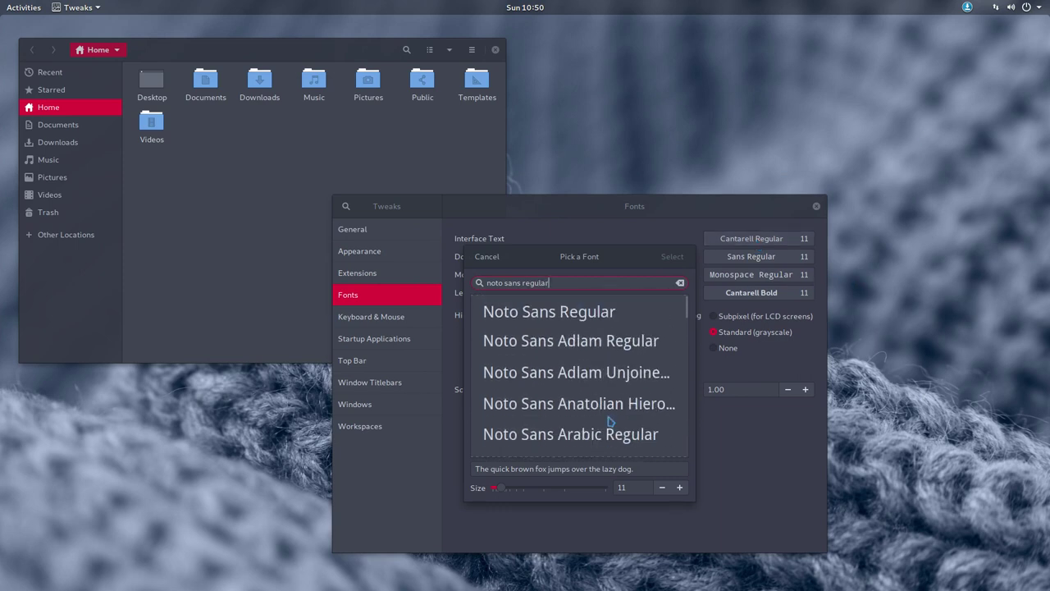
click(556, 322)
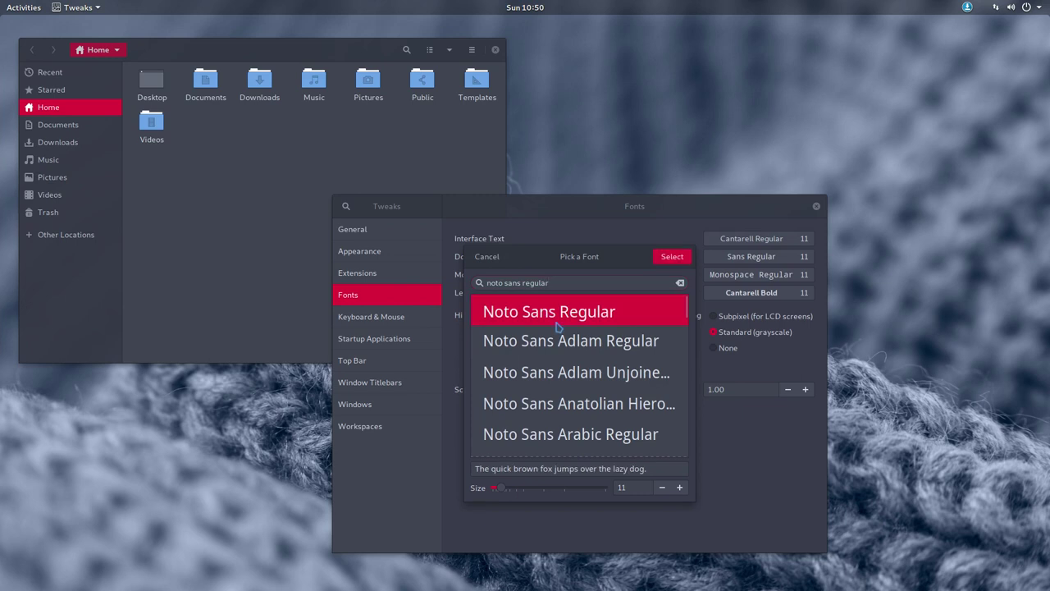
click(673, 258)
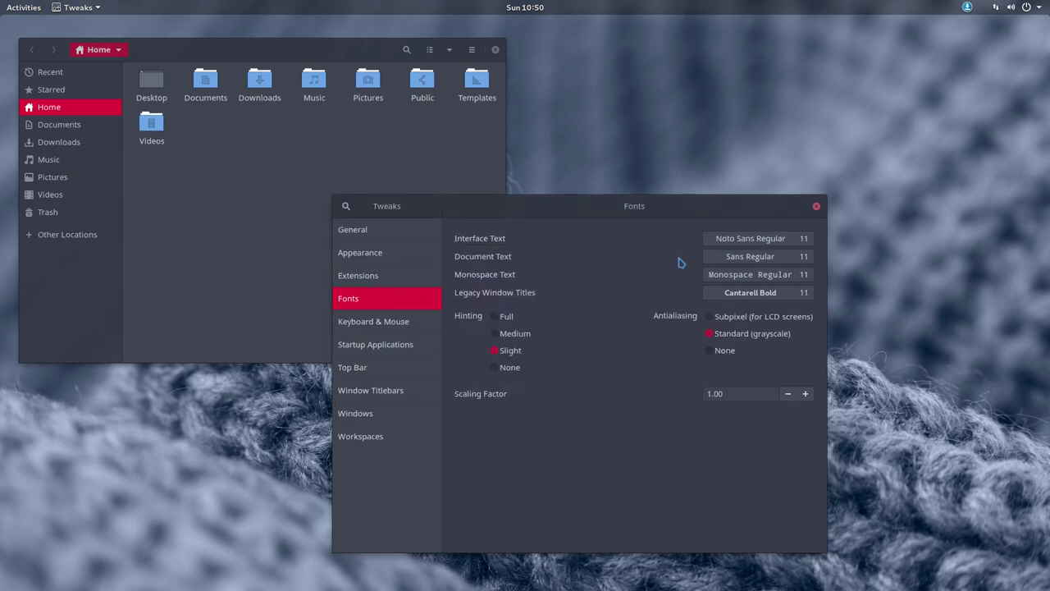
Search 'noto sans regu' and set the Legacy Window Titles font to Noto Sans Regular 11
click(735, 298)
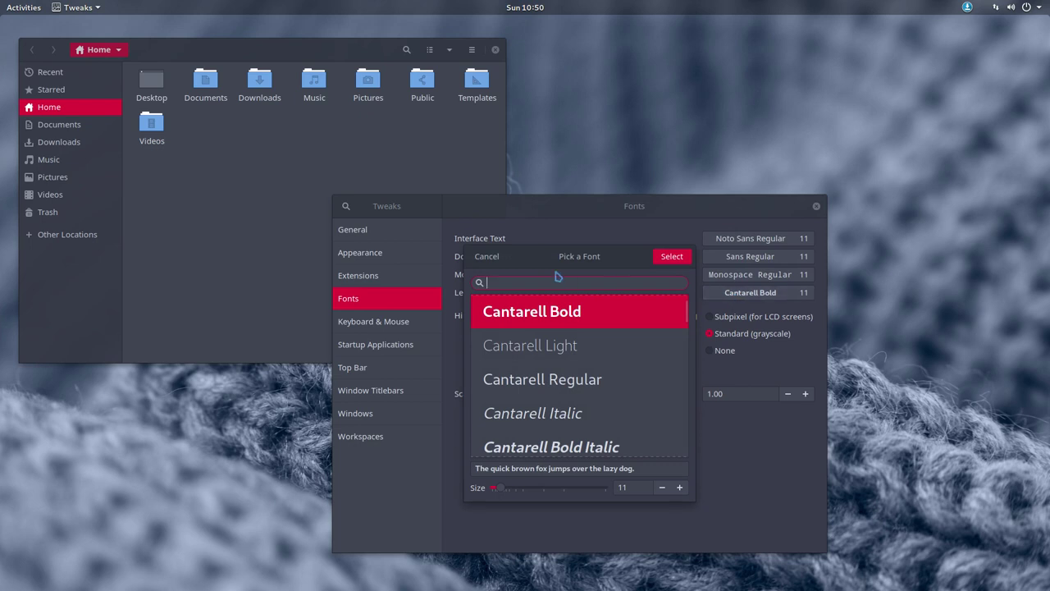
text(not)
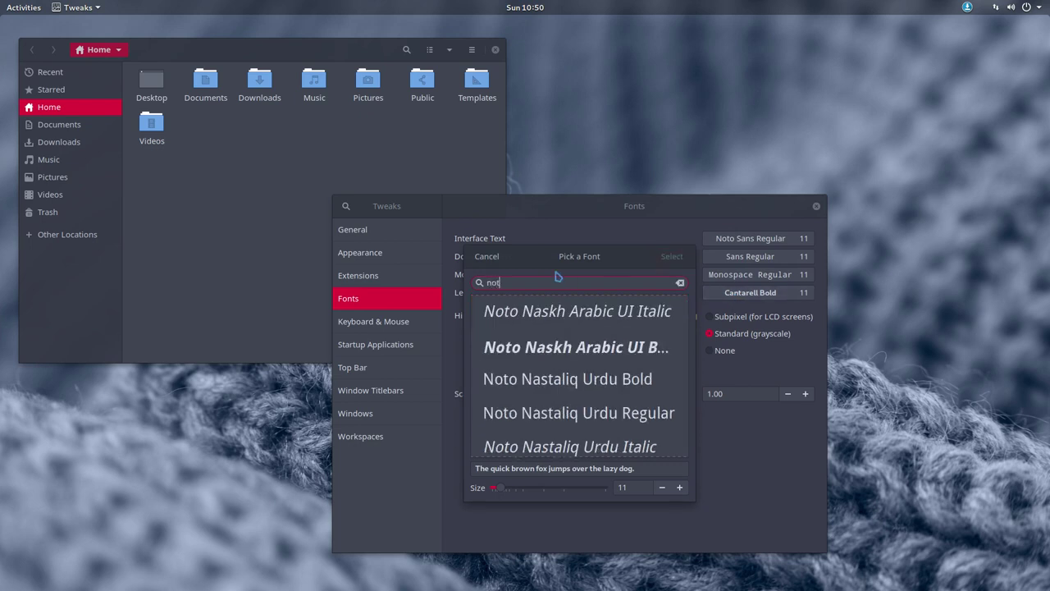
text(a)
key(BackSpace)
text(o sans regul)
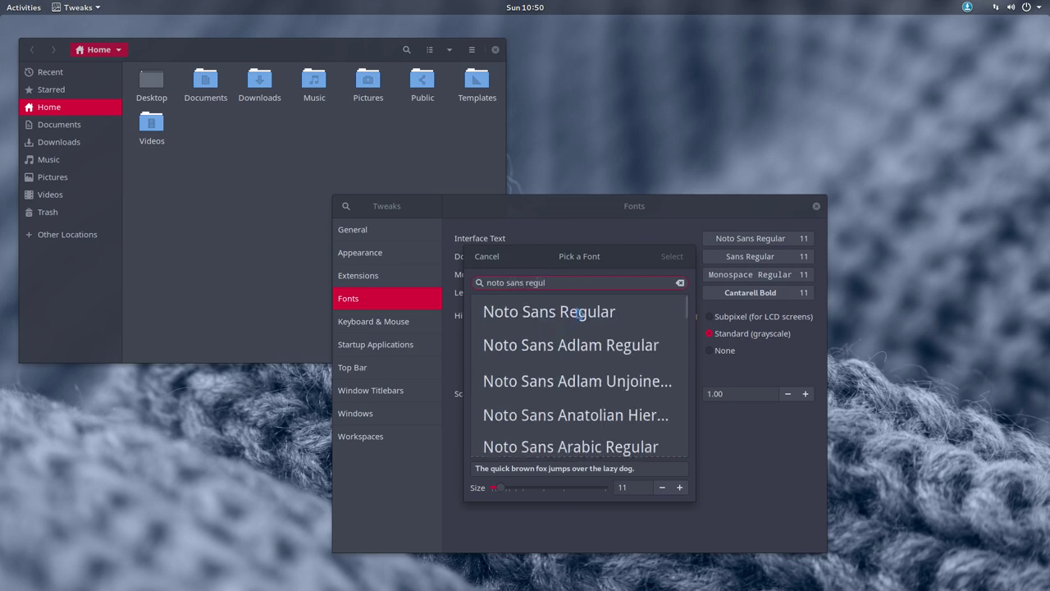
click(576, 311)
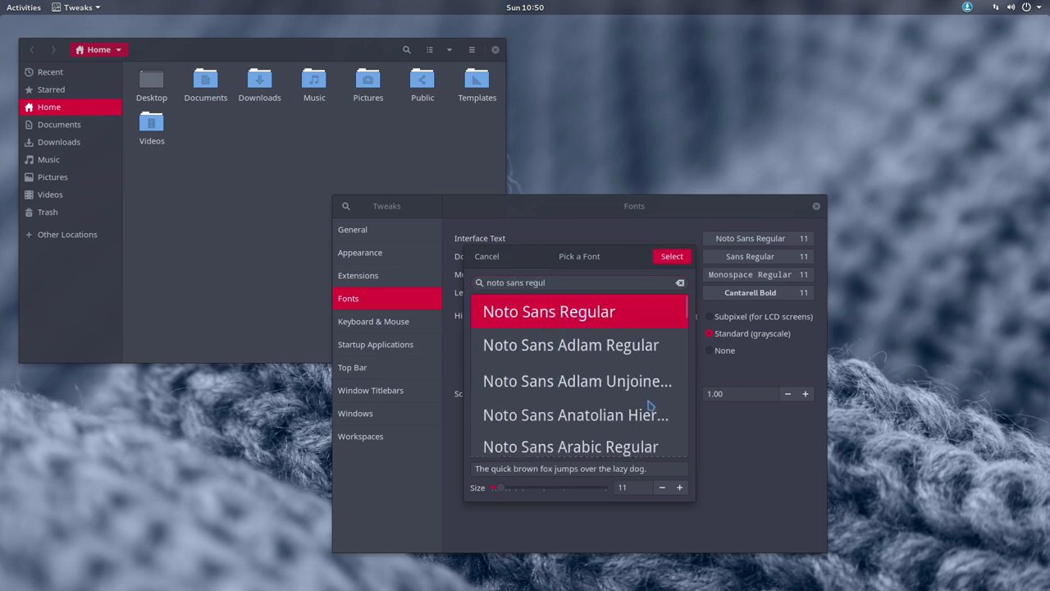
click(685, 261)
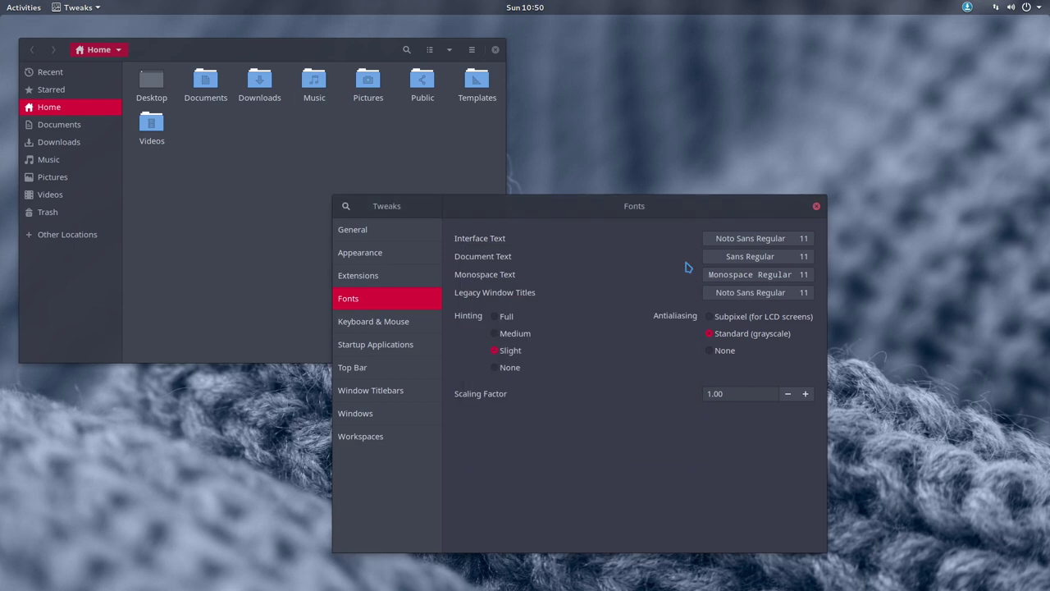
Raise the Tweaks window and show Startup Applications, listing PulseAudio Sound System, plank and Variety
click(406, 322)
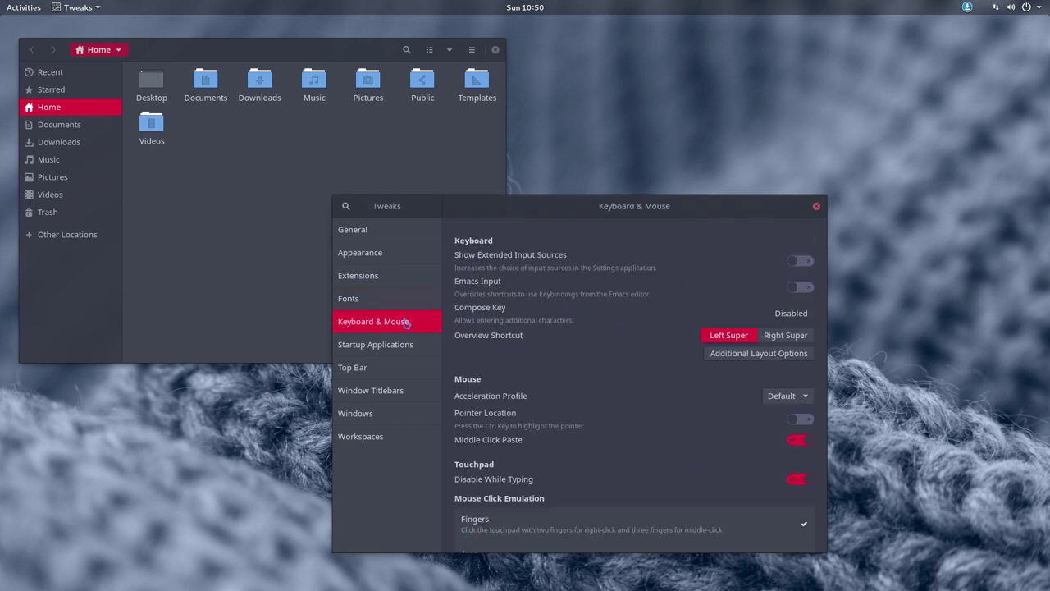
drag(567, 209, 575, 79)
scroll(561, 212, down, 2)
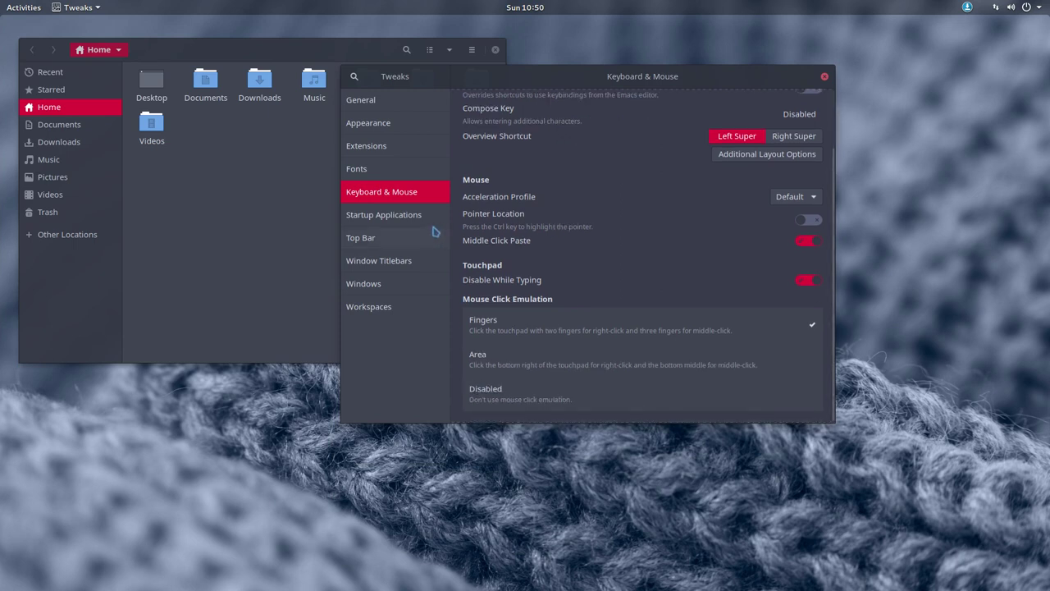
click(404, 219)
click(400, 194)
click(392, 223)
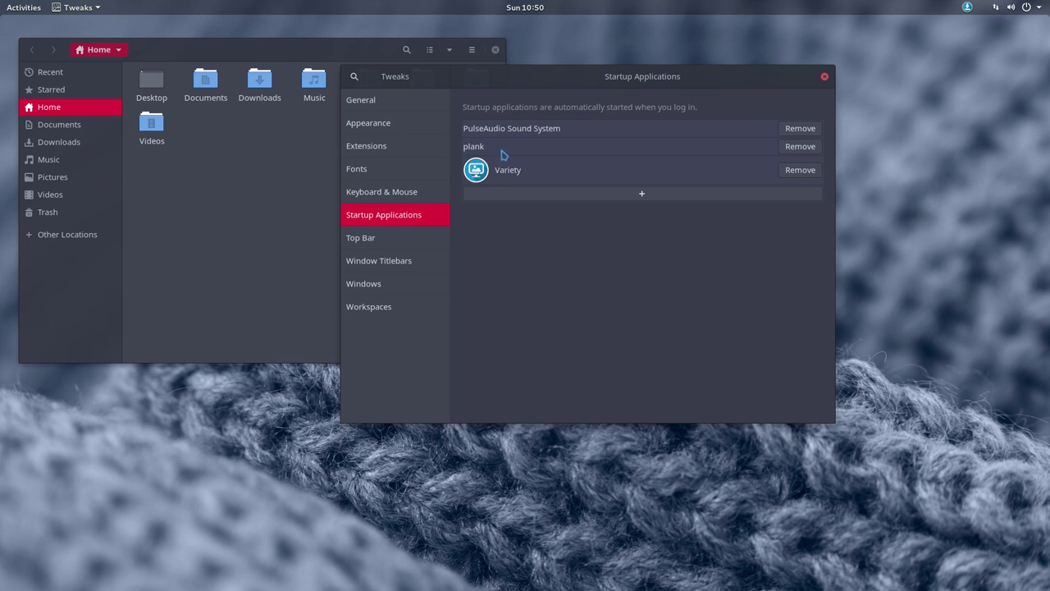
Launch the Plank dock from an Activities search for 'plank'
click(13, 13)
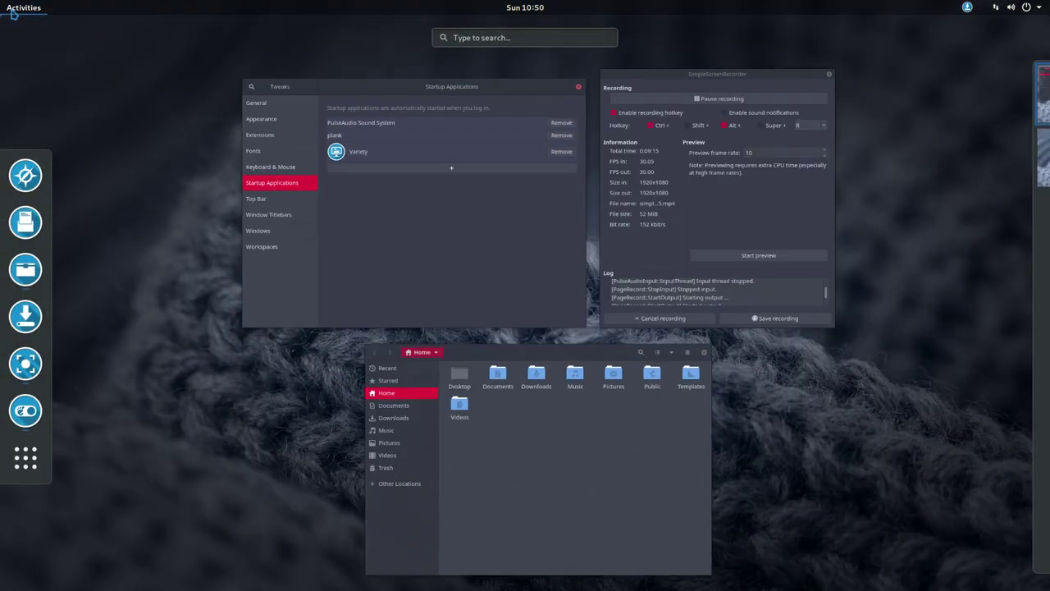
text(plank)
key(Return)
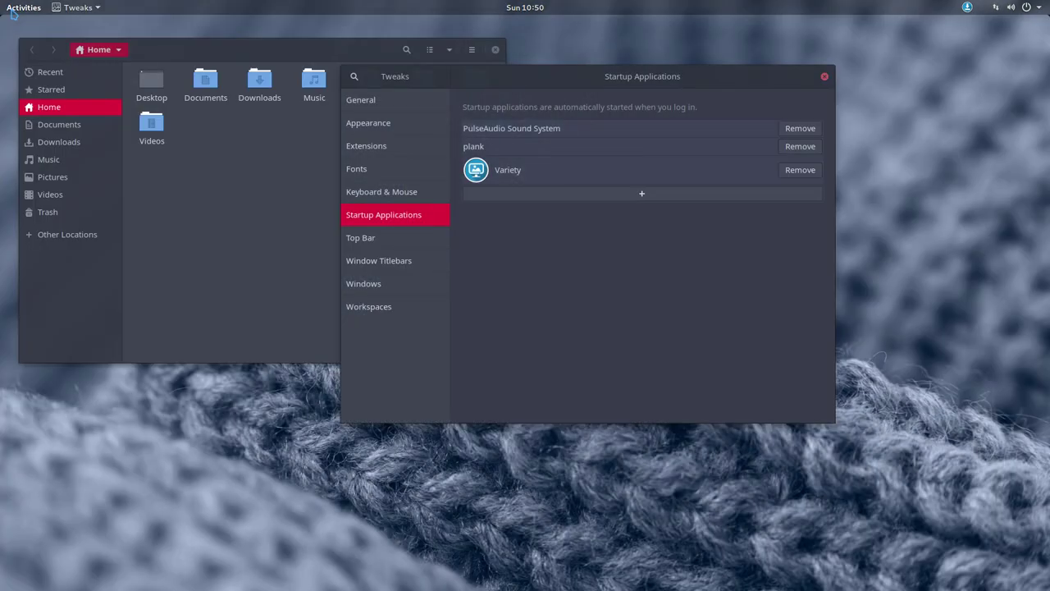
click(11, 13)
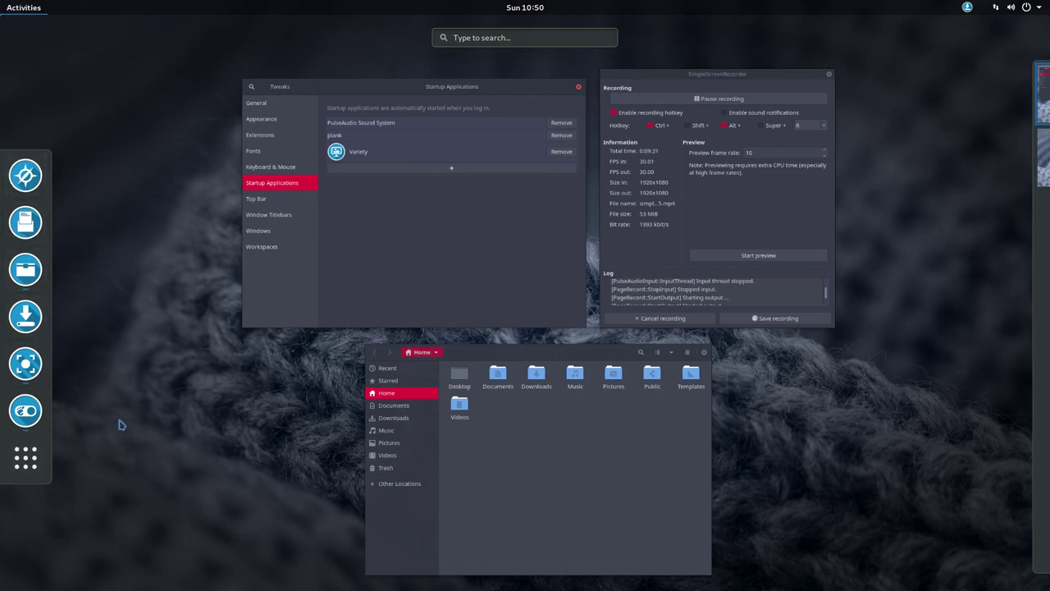
click(160, 409)
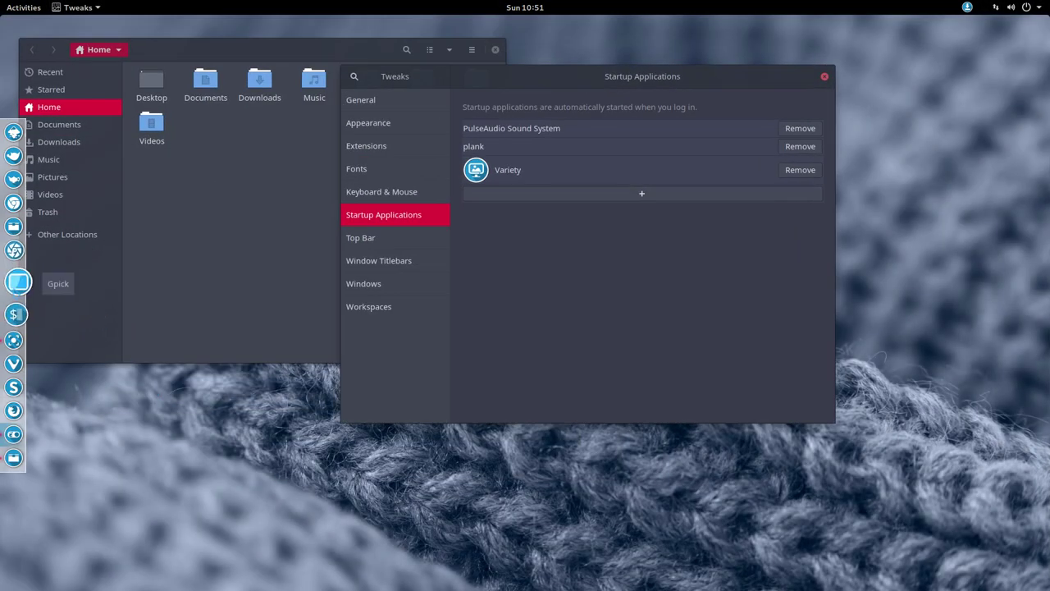
In Plank preferences, change the dock Position from Left to Bottom
right_click(12, 289)
click(49, 335)
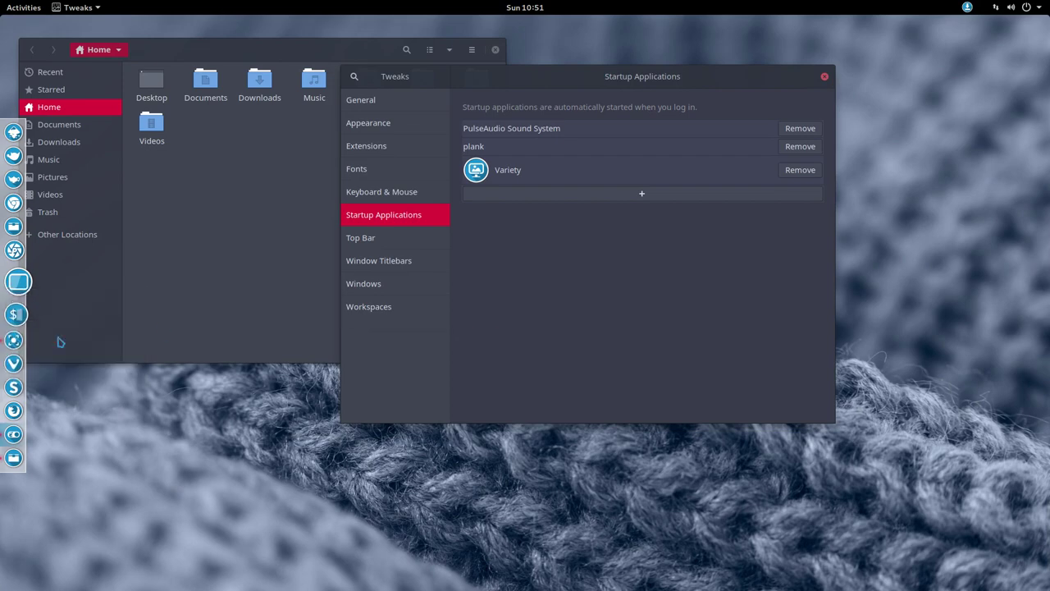
click(489, 268)
click(489, 271)
click(474, 273)
click(488, 326)
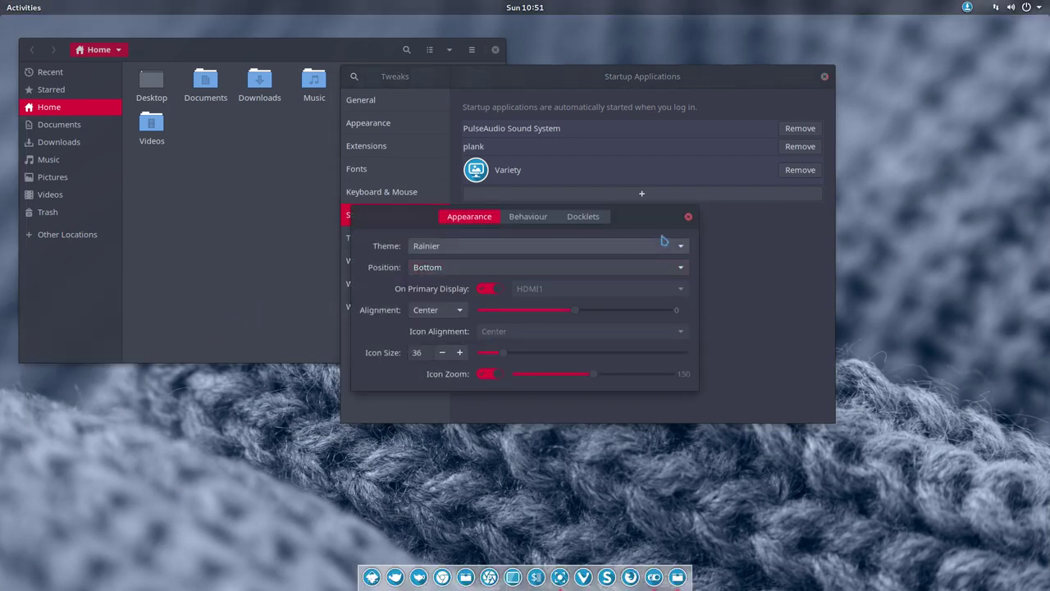
click(689, 218)
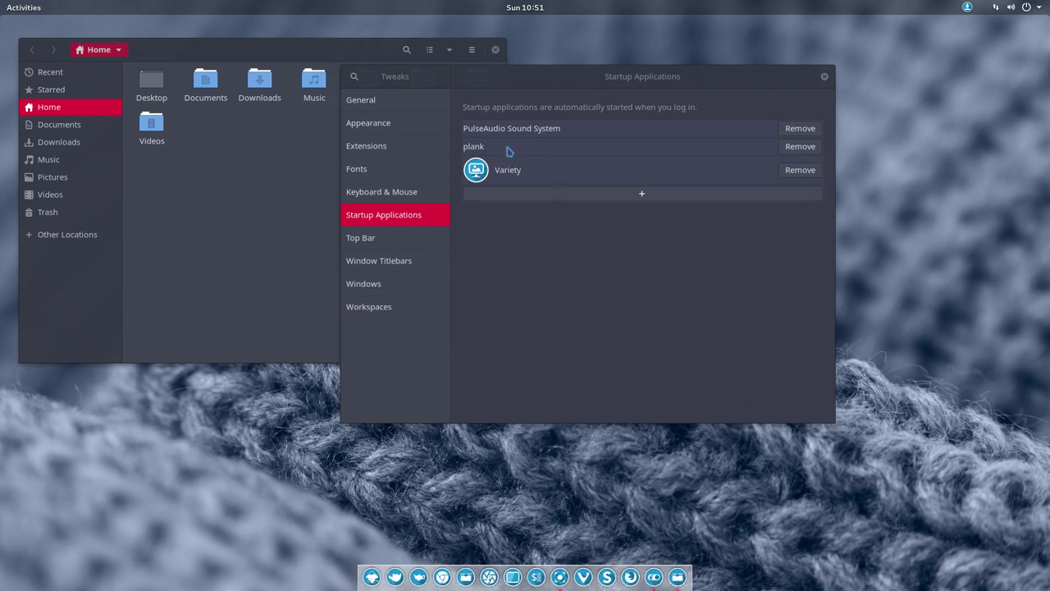
Try searching 'planks' in the app chooser, and remove the accidentally added Calendar startup entry
click(664, 201)
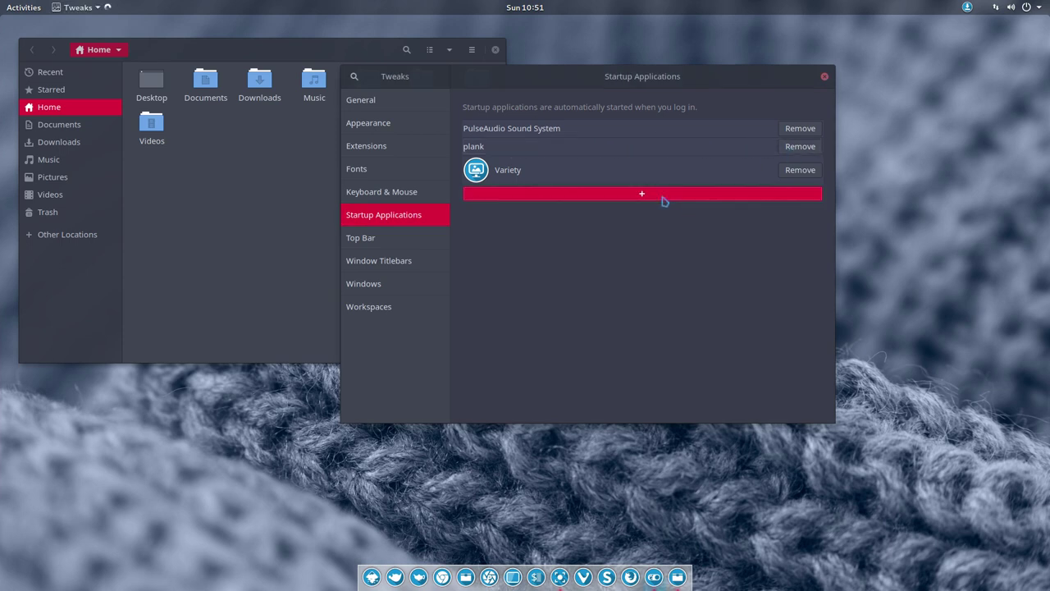
click(665, 201)
click(661, 182)
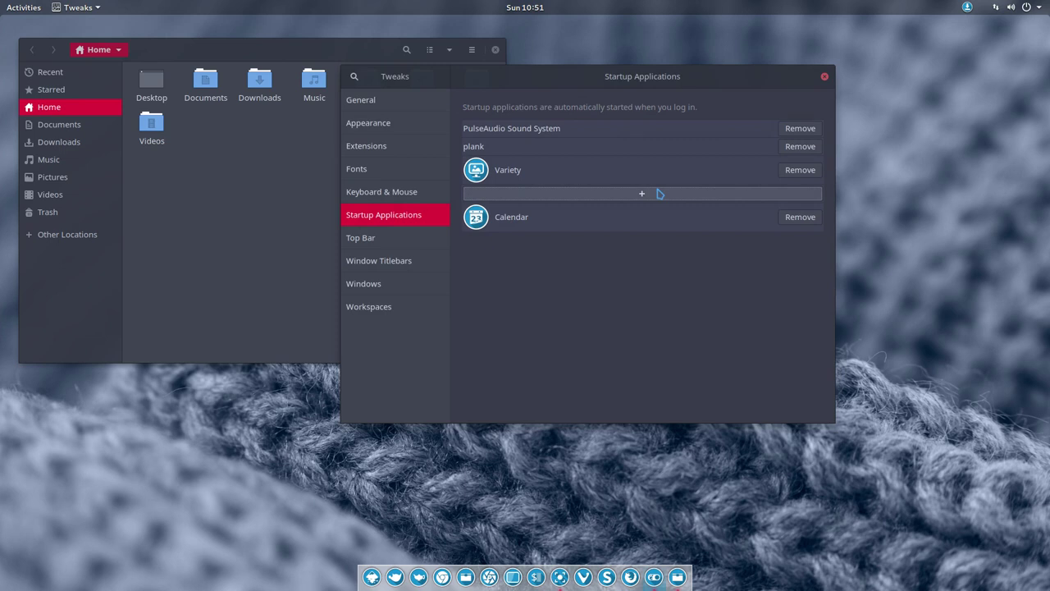
click(659, 193)
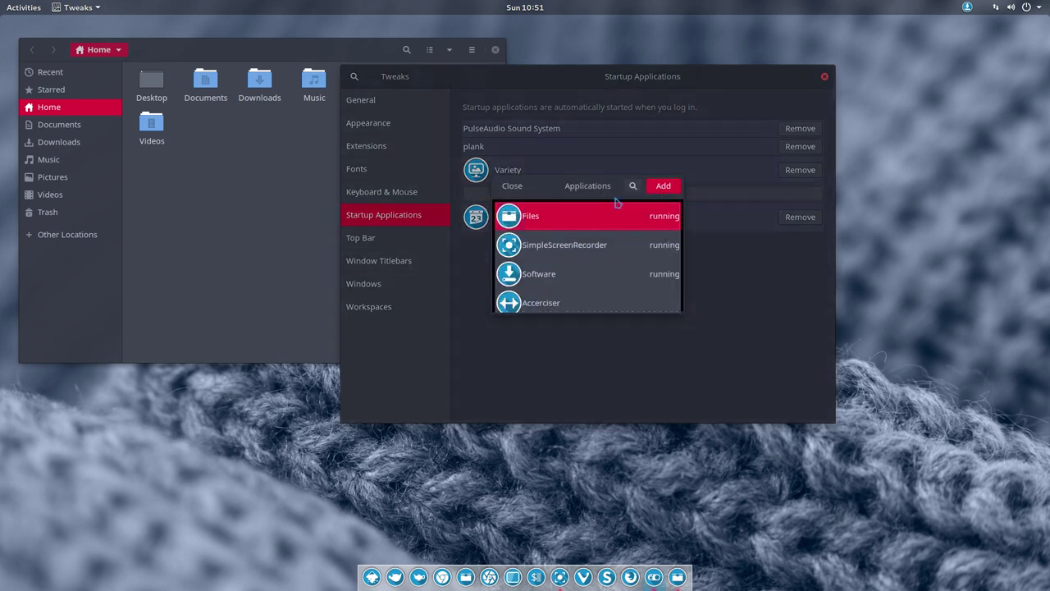
text(planks)
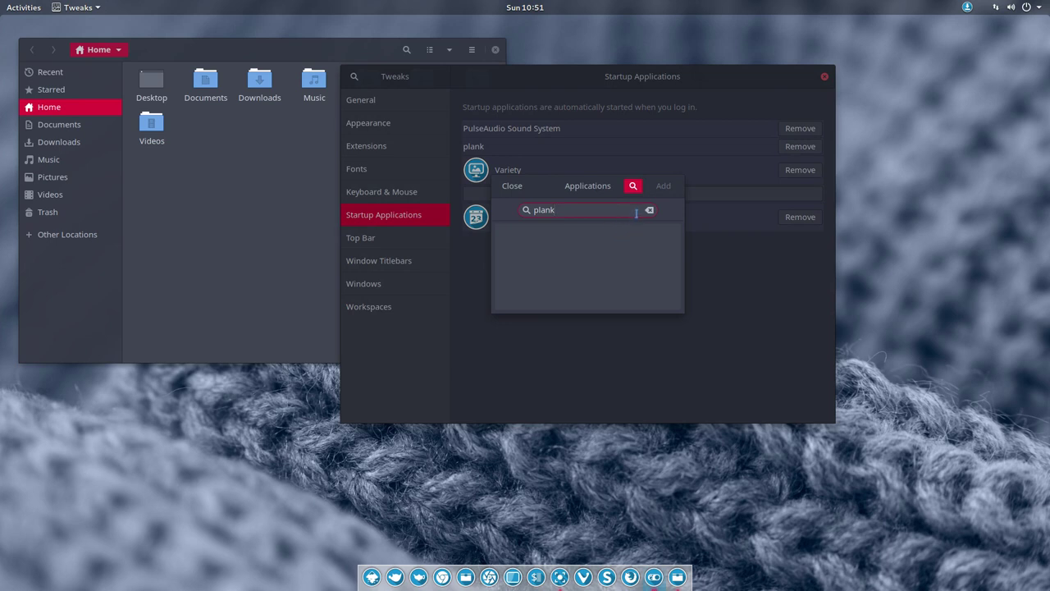
click(512, 187)
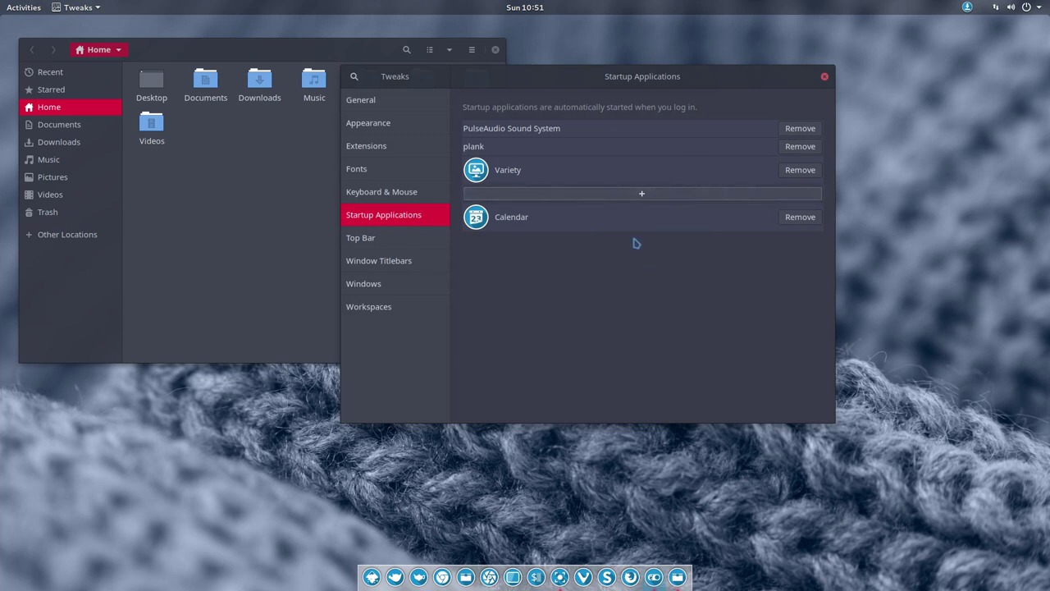
click(799, 218)
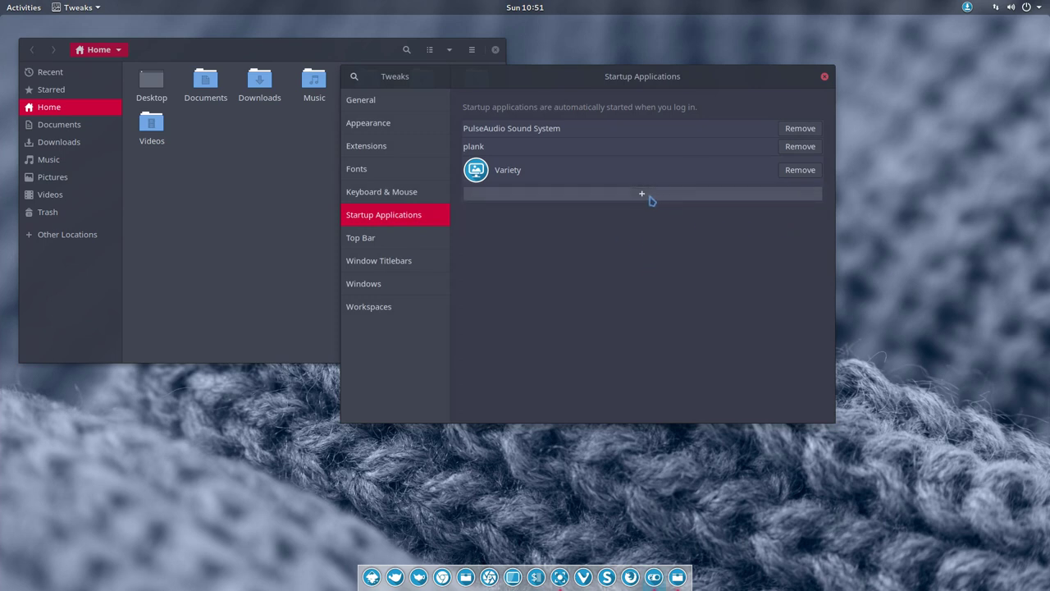
Browse the application chooser without adding anything, then remove the old plank startup entry
click(650, 195)
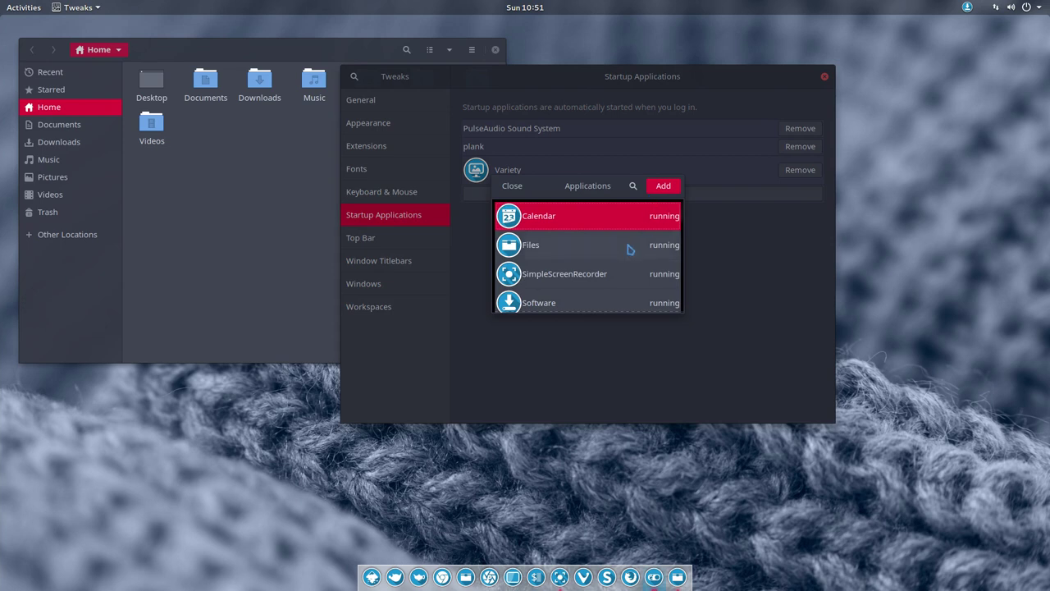
scroll(628, 246, down, 5)
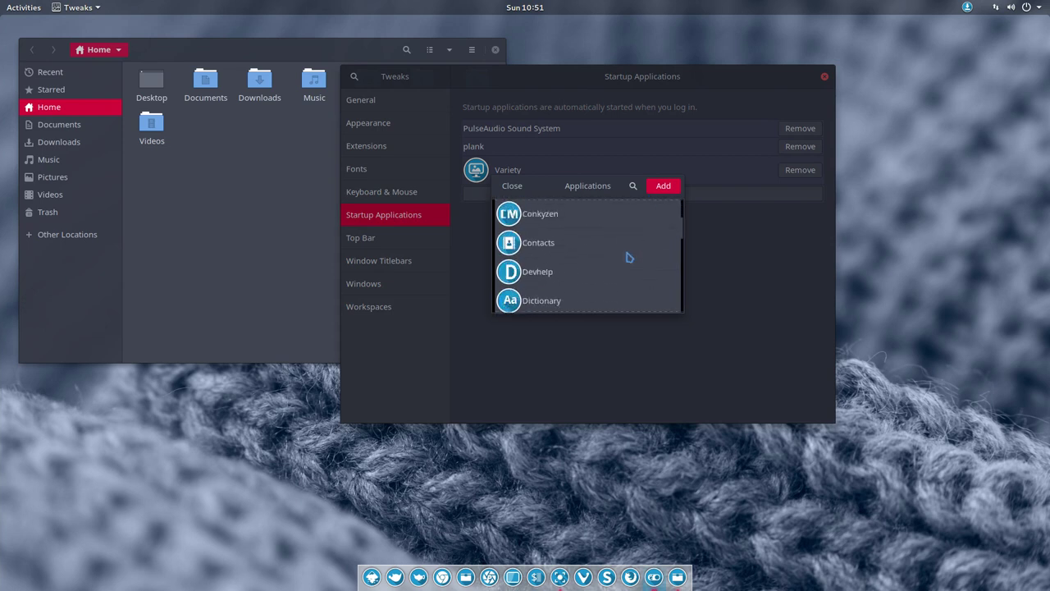
scroll(628, 258, down, 15)
scroll(628, 258, up, 3)
scroll(629, 258, up, 3)
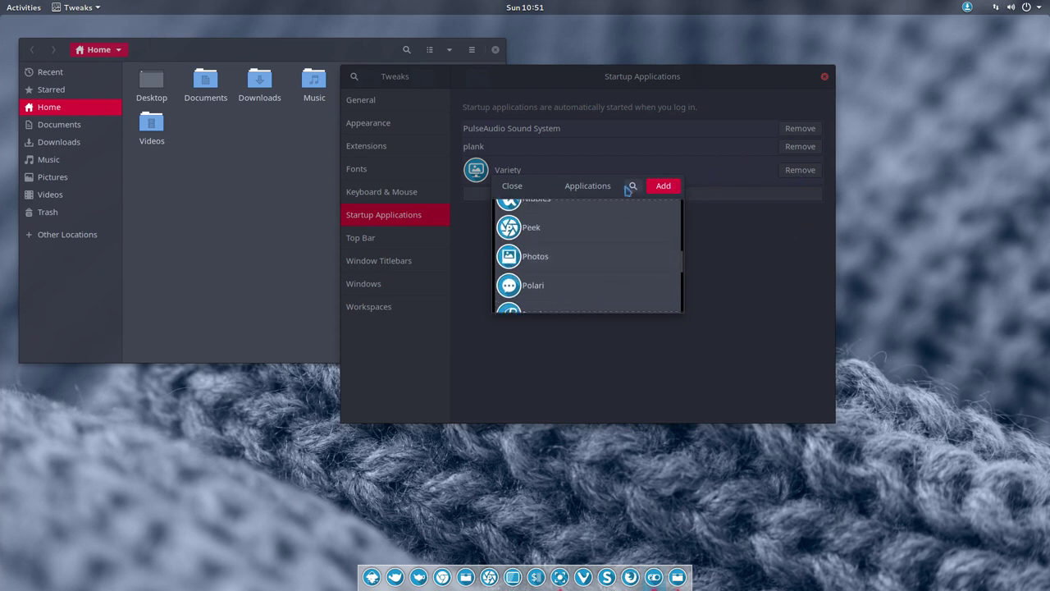
click(515, 187)
click(800, 146)
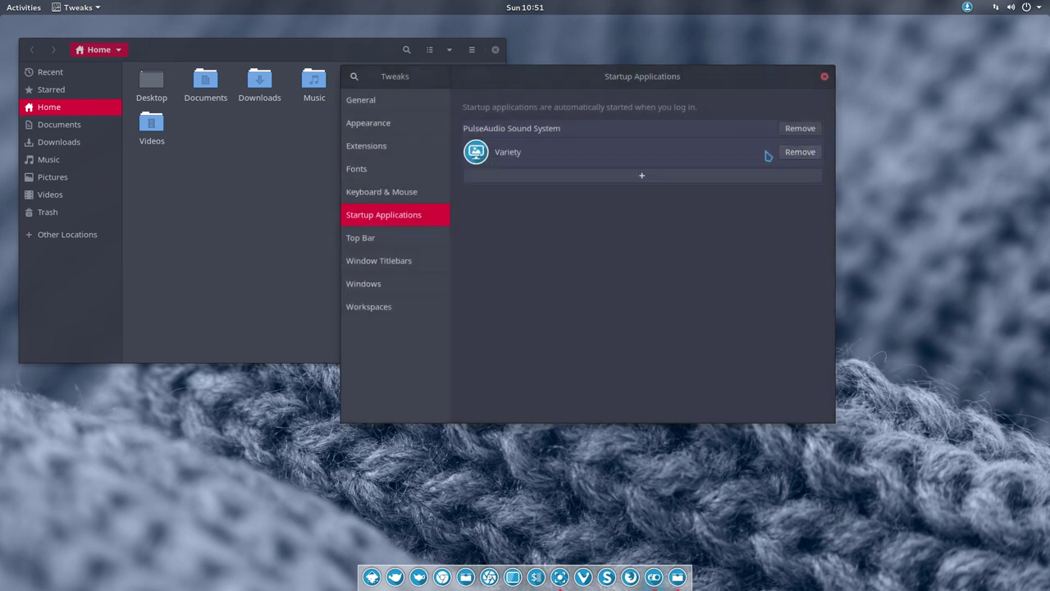
Add Plank to startup applications by filtering the chooser with 'plan'
click(640, 177)
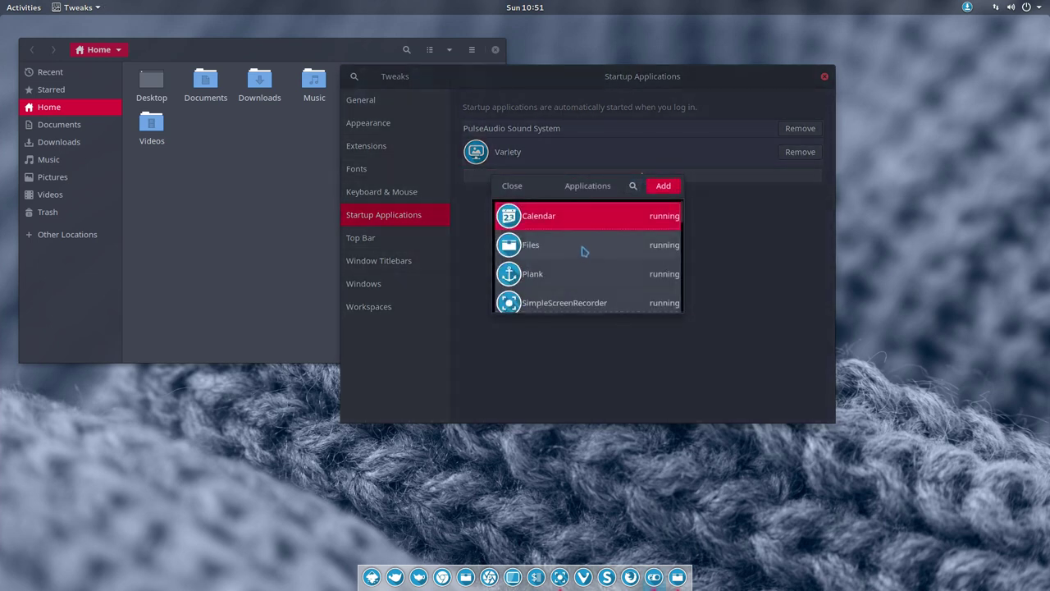
text(plan)
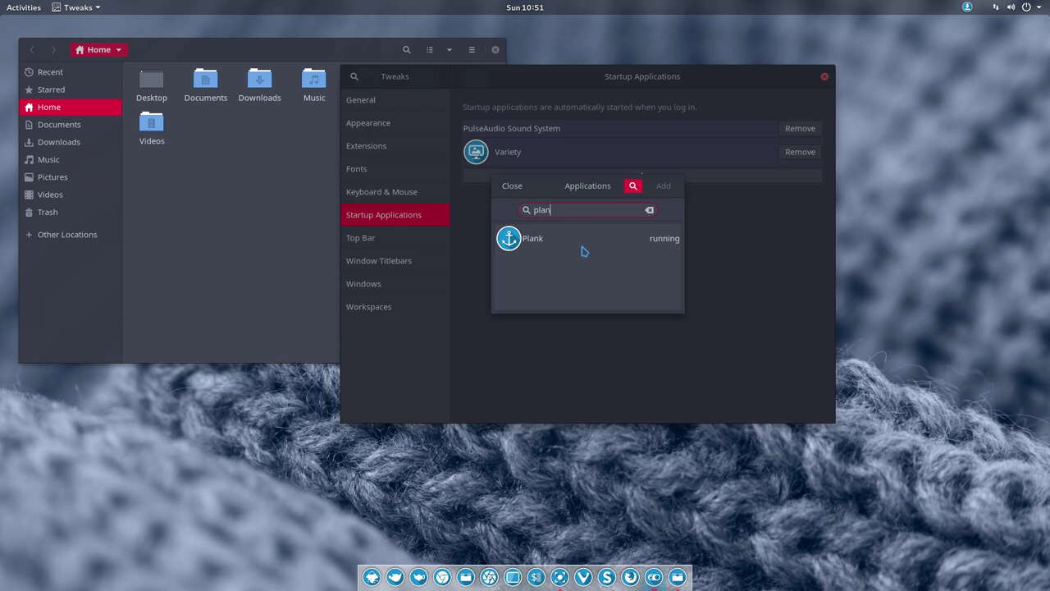
click(612, 240)
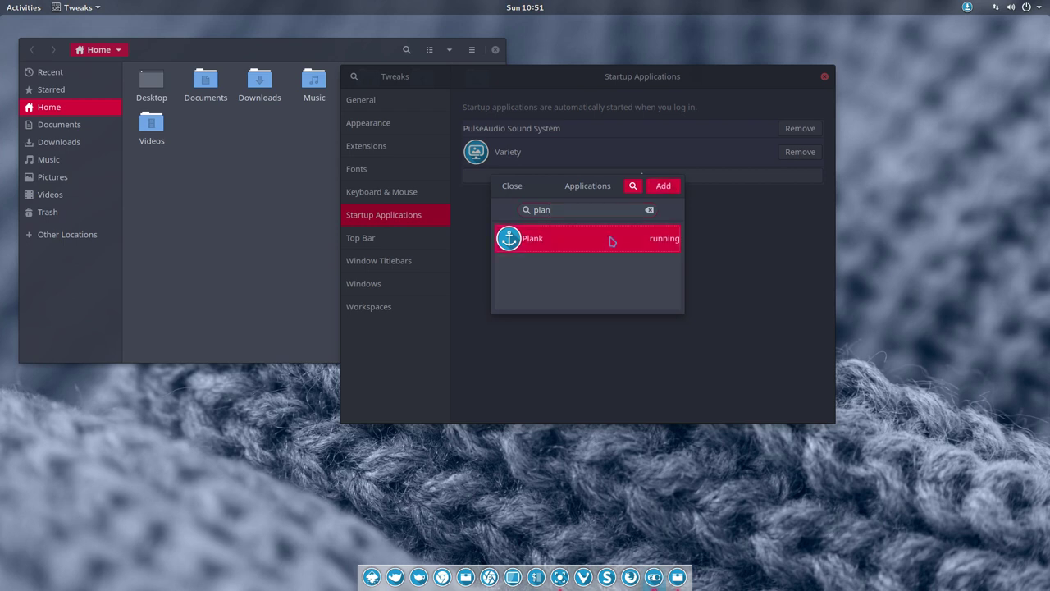
click(664, 187)
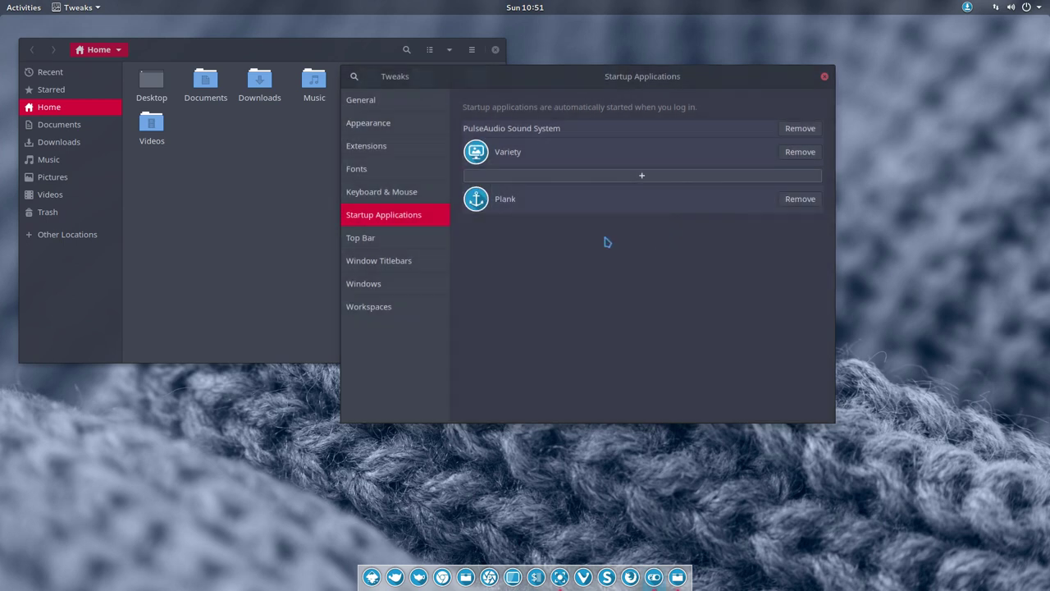
Close the Tweaks window and the Files window
click(825, 79)
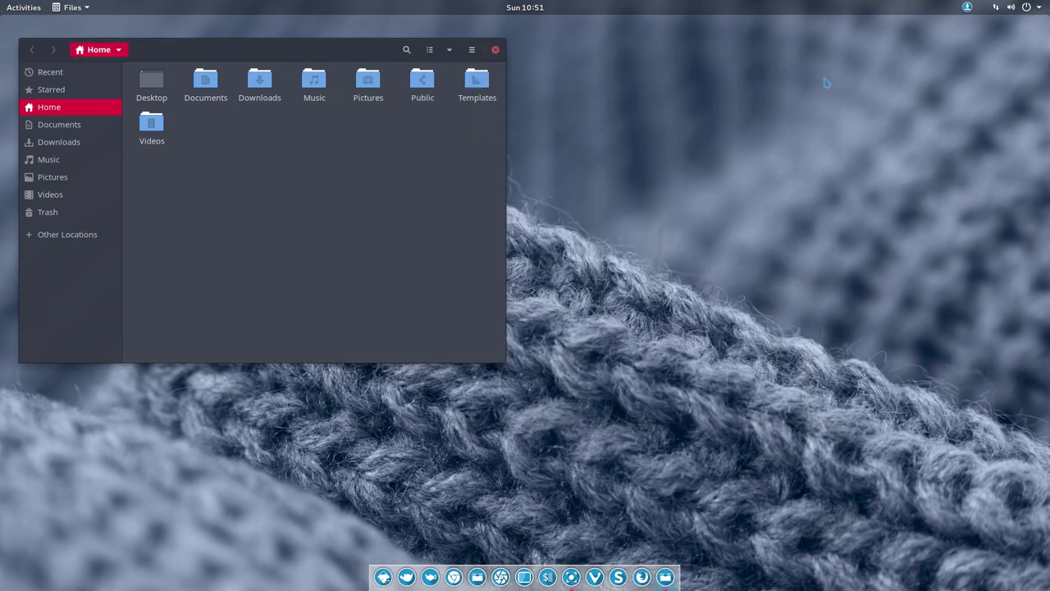
drag(364, 47, 611, 136)
click(749, 133)
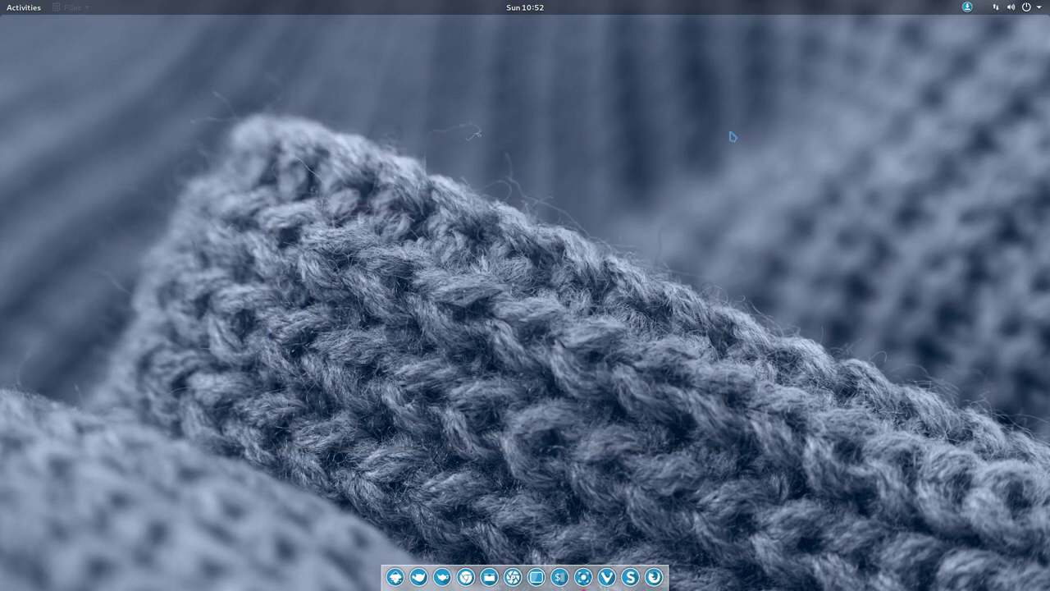
Browse the full applications grid in Activities, then return to the desktop
click(22, 8)
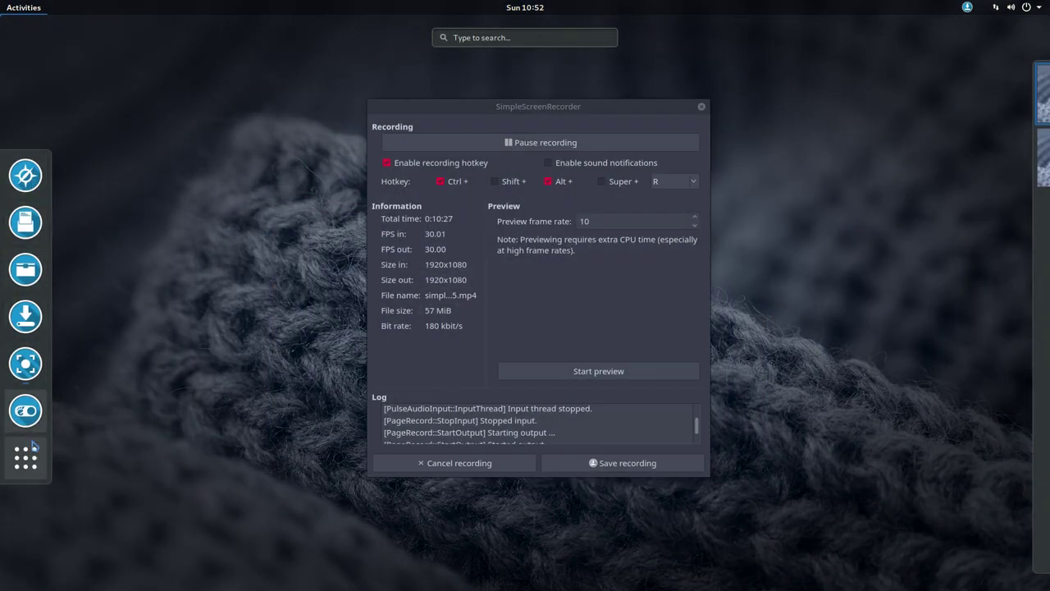
click(32, 466)
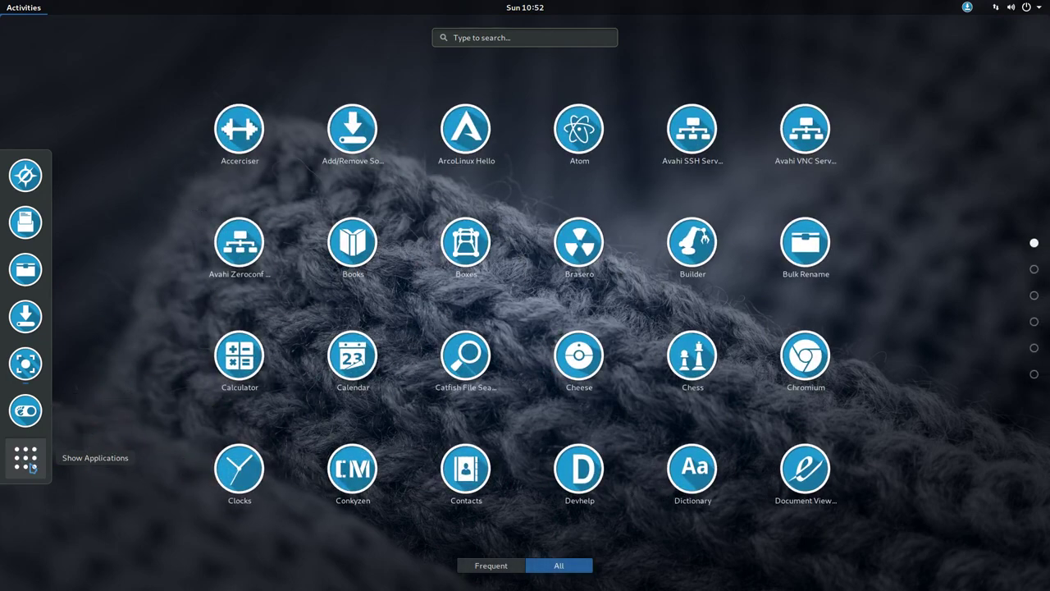
scroll(291, 331, down, 5)
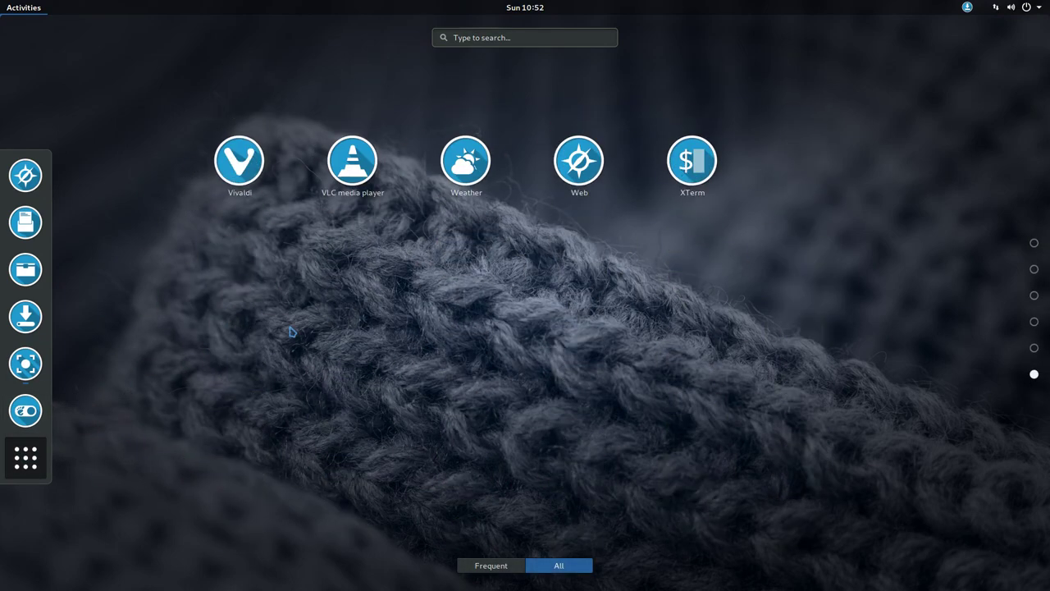
click(354, 366)
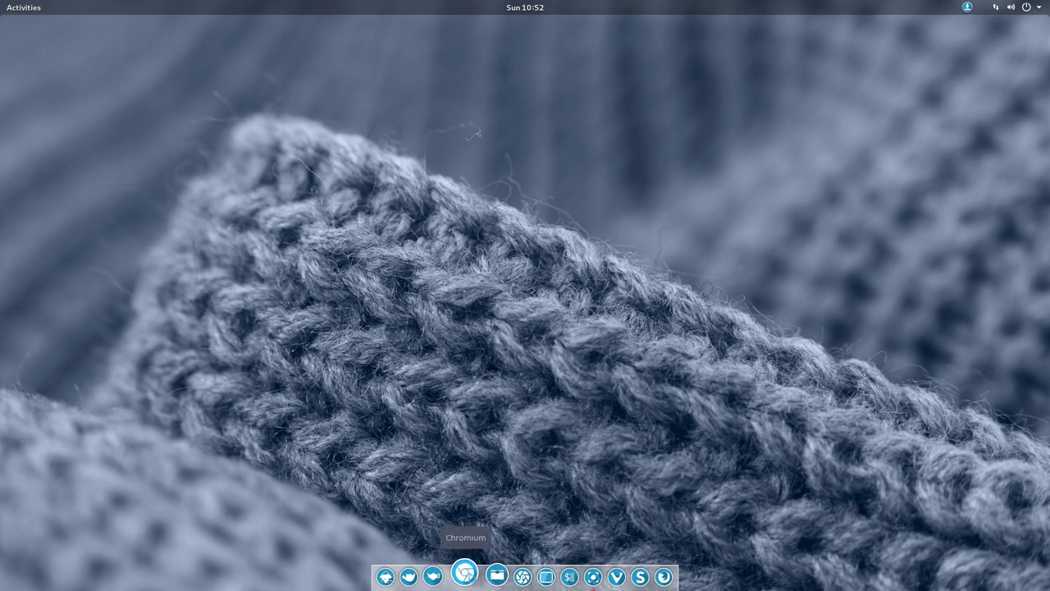
Search 'arcolinuxd gnome' in Chromium and open the arcolinuxd/arco-gnome GitHub result
click(464, 572)
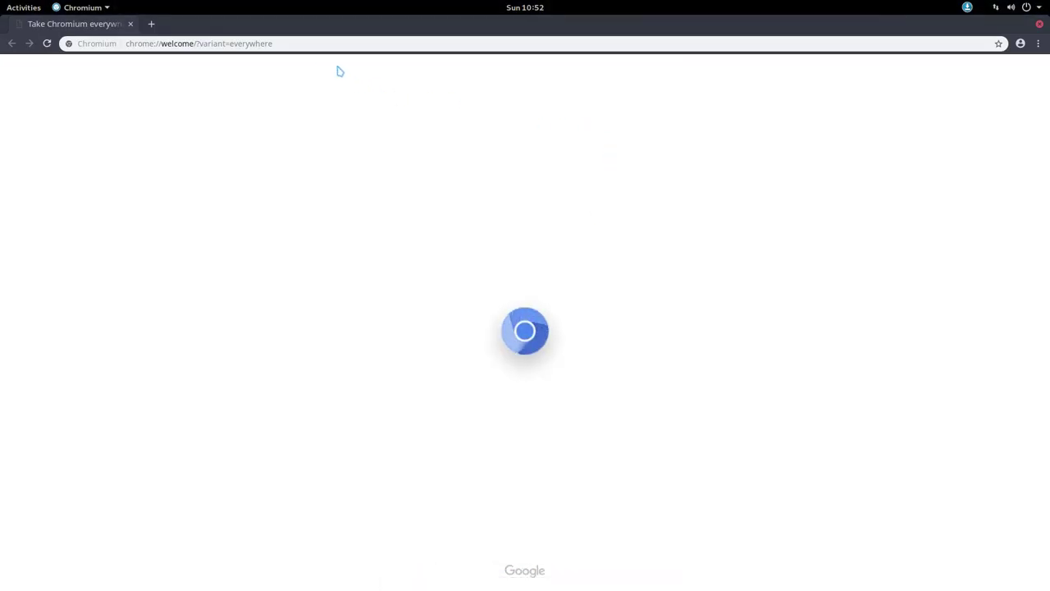
click(293, 43)
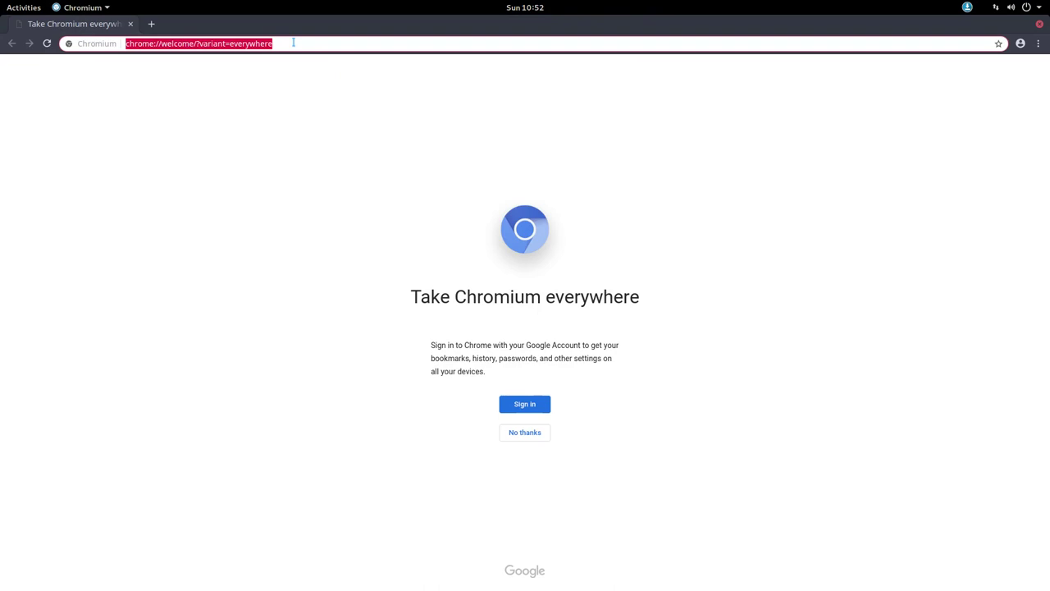
text(arcolinuxd)
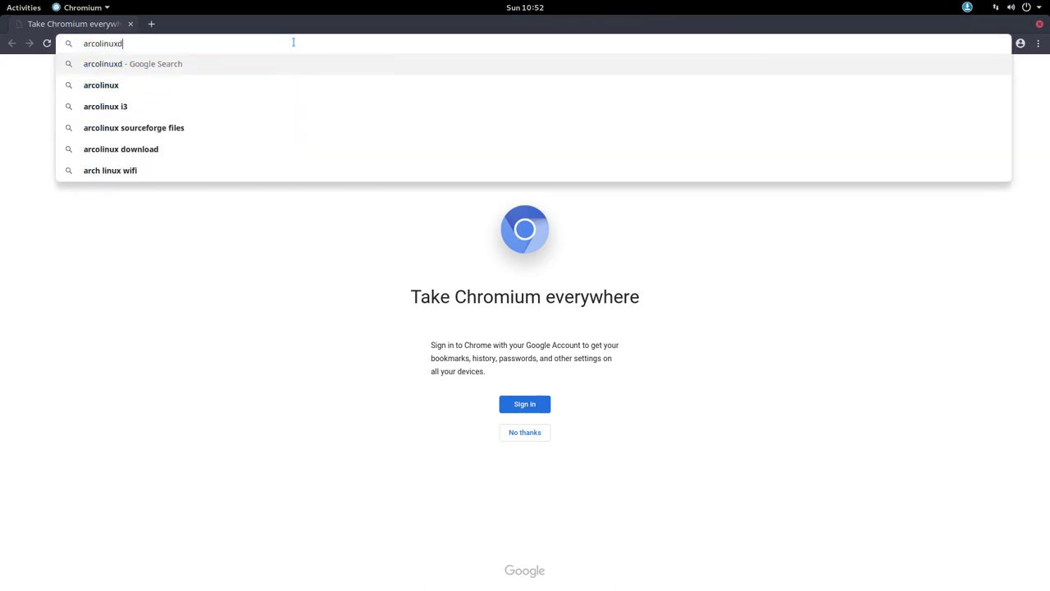
text( gnome)
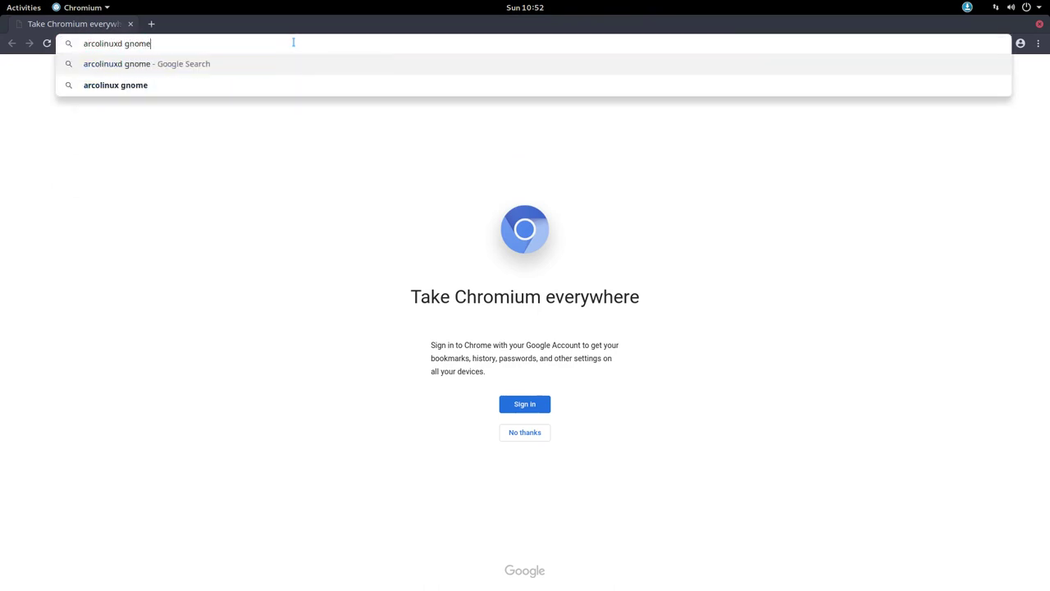
key(Return)
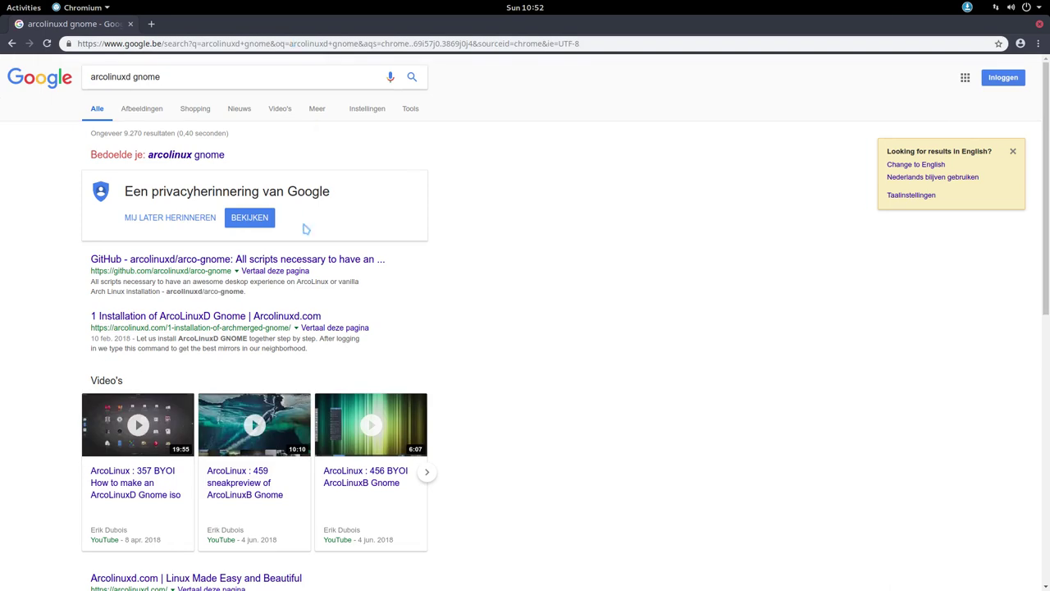
click(356, 261)
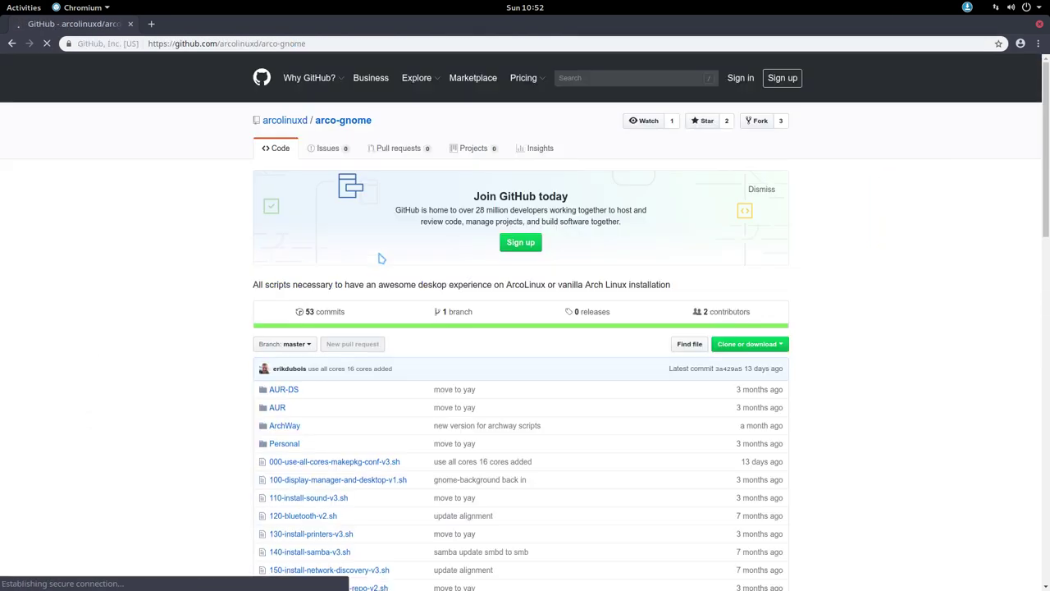
Go back and open the Installation of ArcoLinuxD Gnome article, then the list of Gnome articles
click(11, 43)
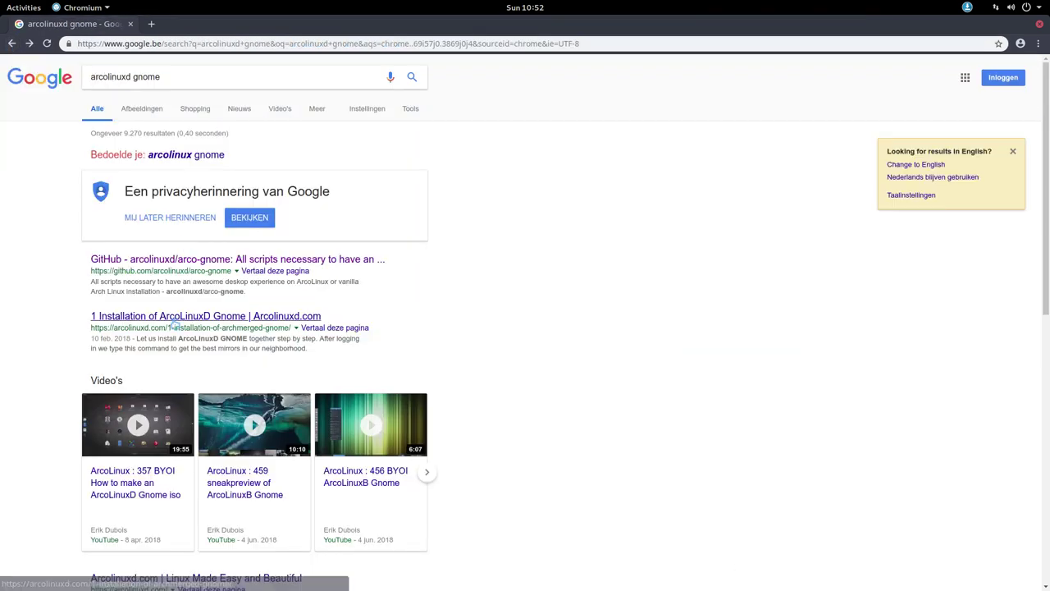
click(305, 318)
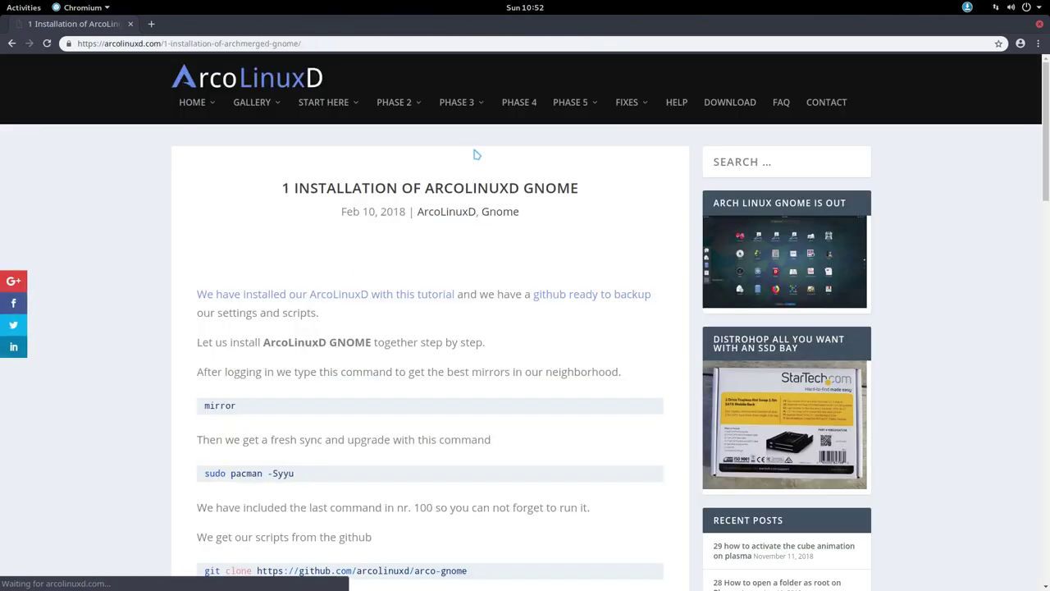
mouse_move(459, 103)
mouse_move(479, 237)
click(624, 293)
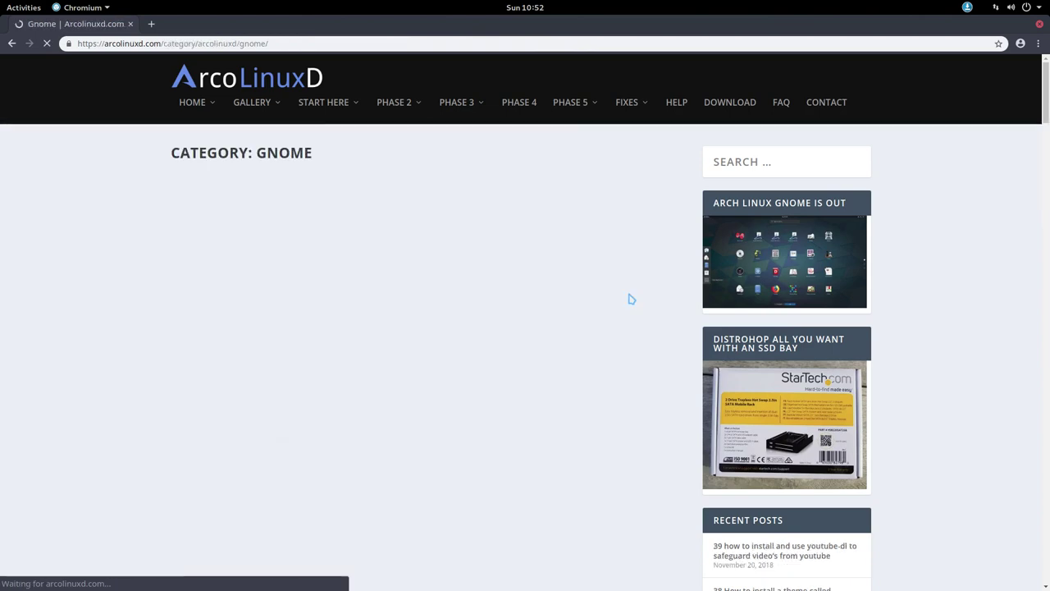
scroll(591, 287, down, 2)
scroll(582, 281, up, 2)
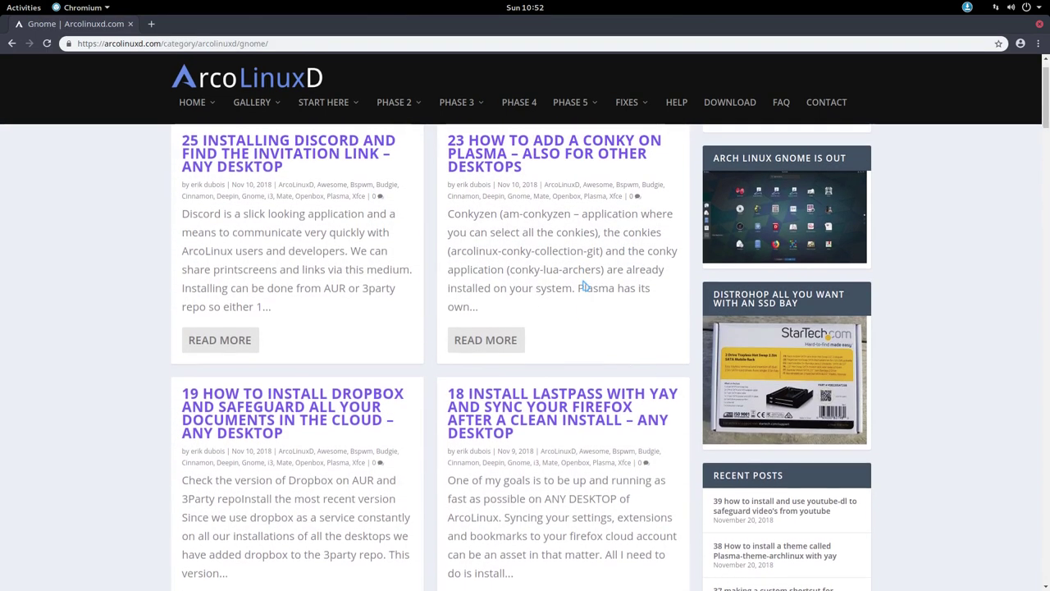
Find 'variety' among the articles and open the one about adding the Variety tray icon
click(732, 165)
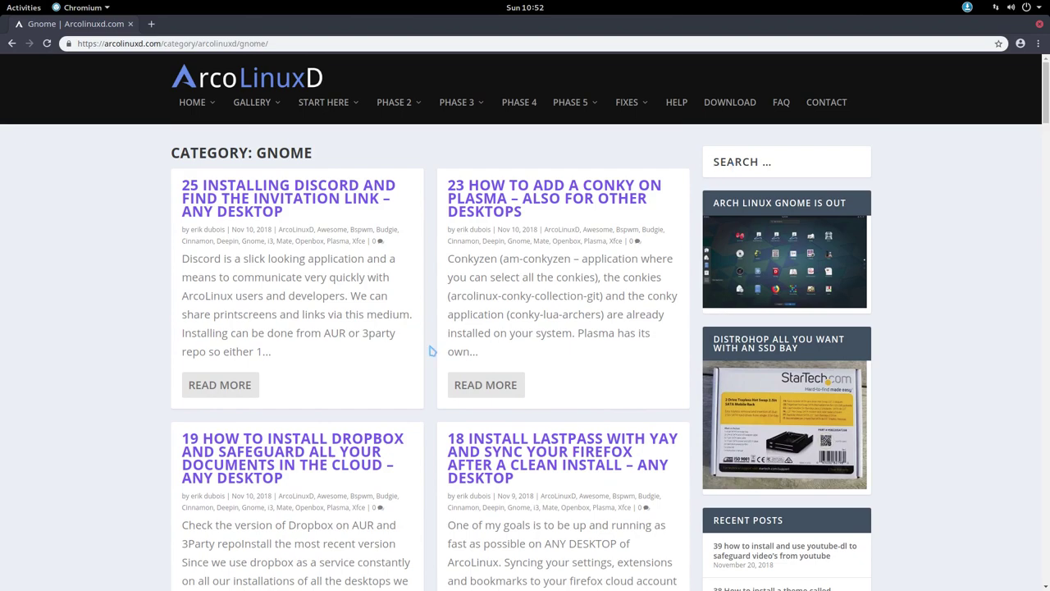
scroll(182, 375, down, 10)
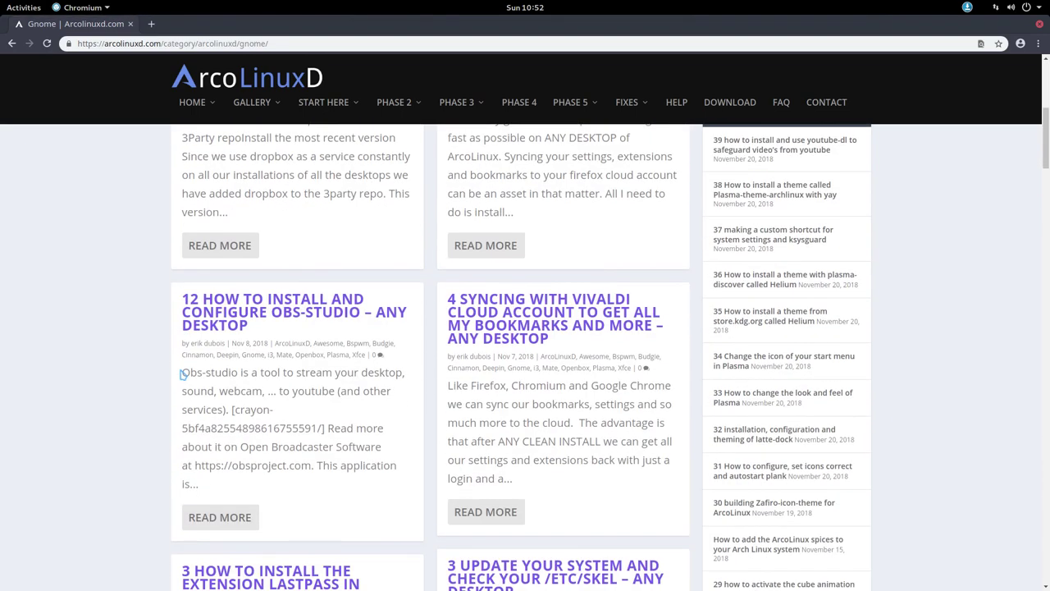
text(variety)
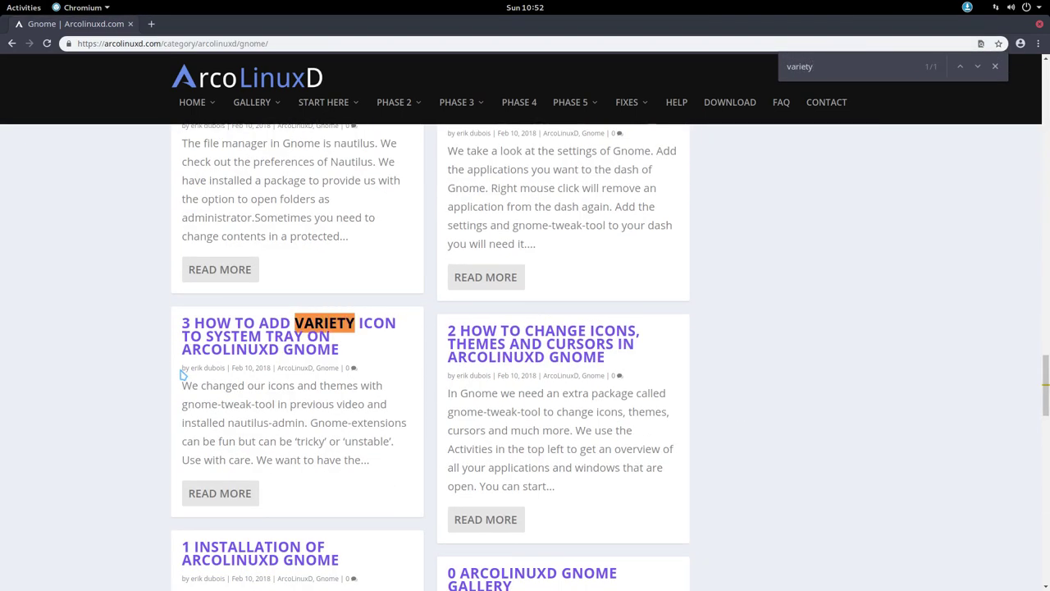
click(280, 344)
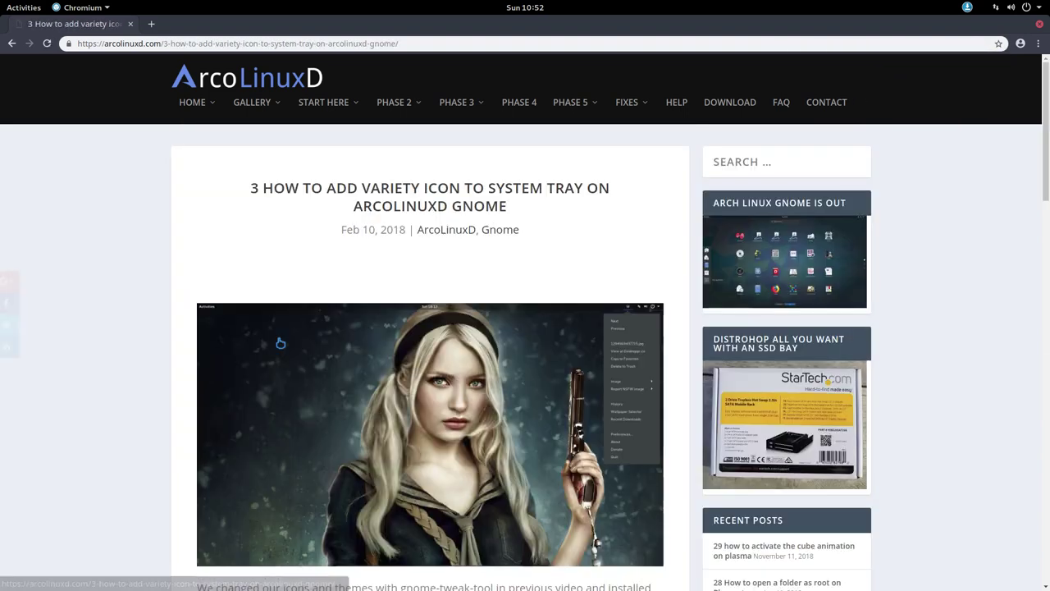
scroll(227, 342, down, 4)
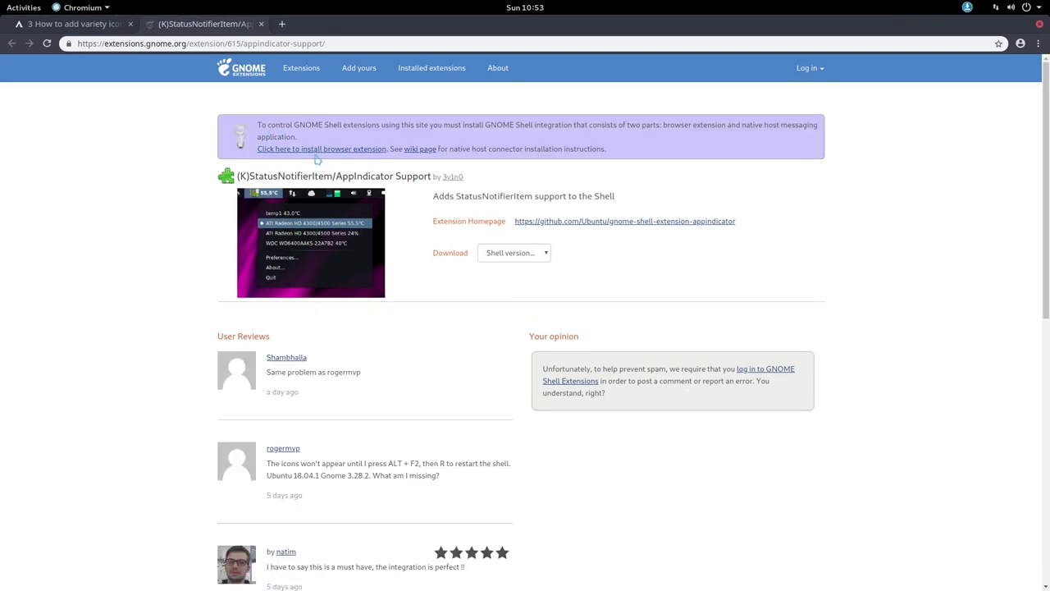
Add the GNOME Shell integration extension to Chromium
click(316, 155)
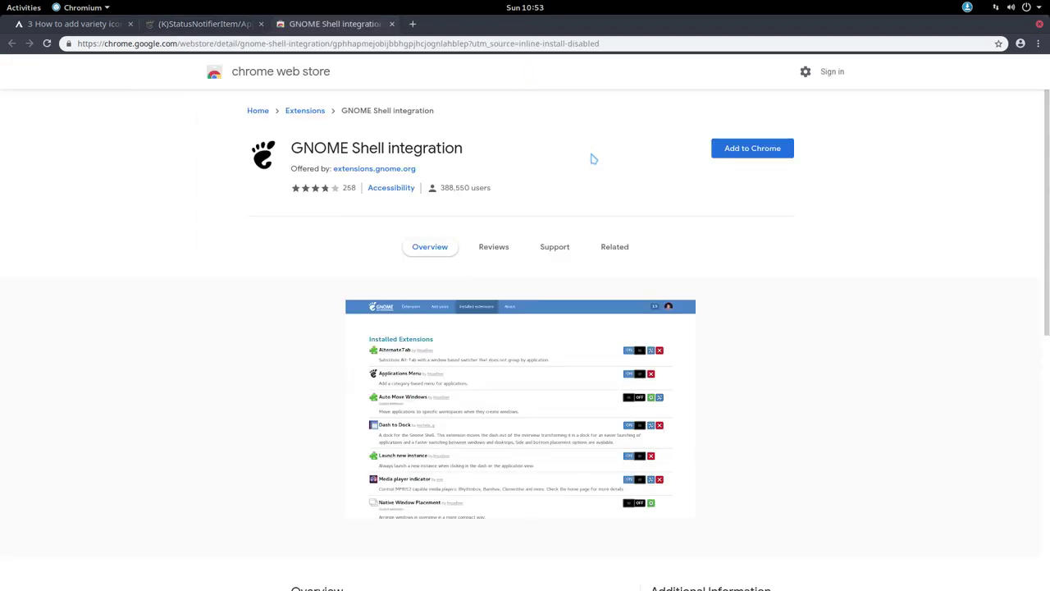
click(743, 149)
click(603, 197)
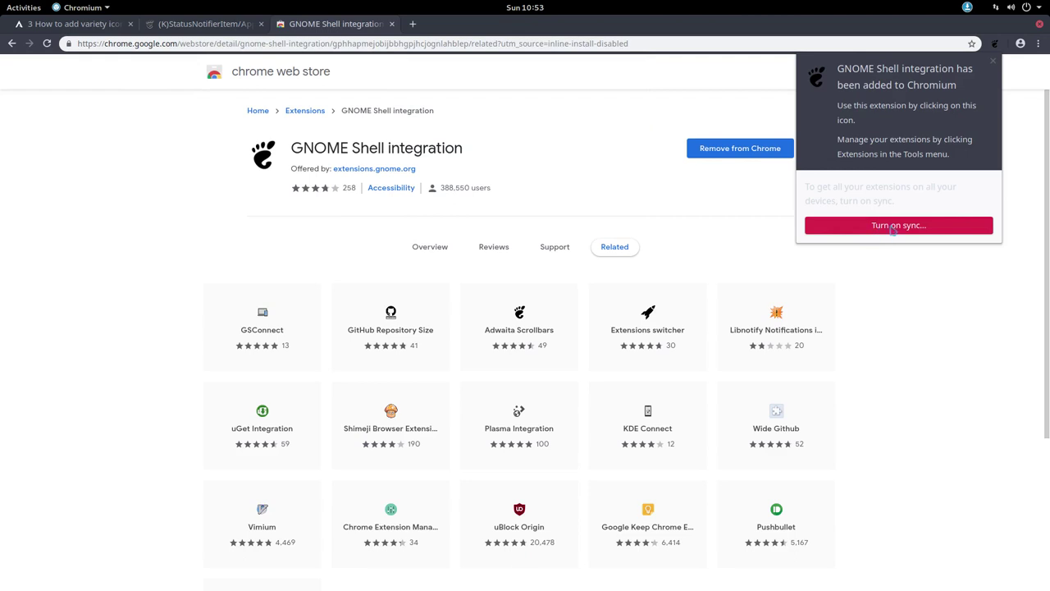
click(993, 66)
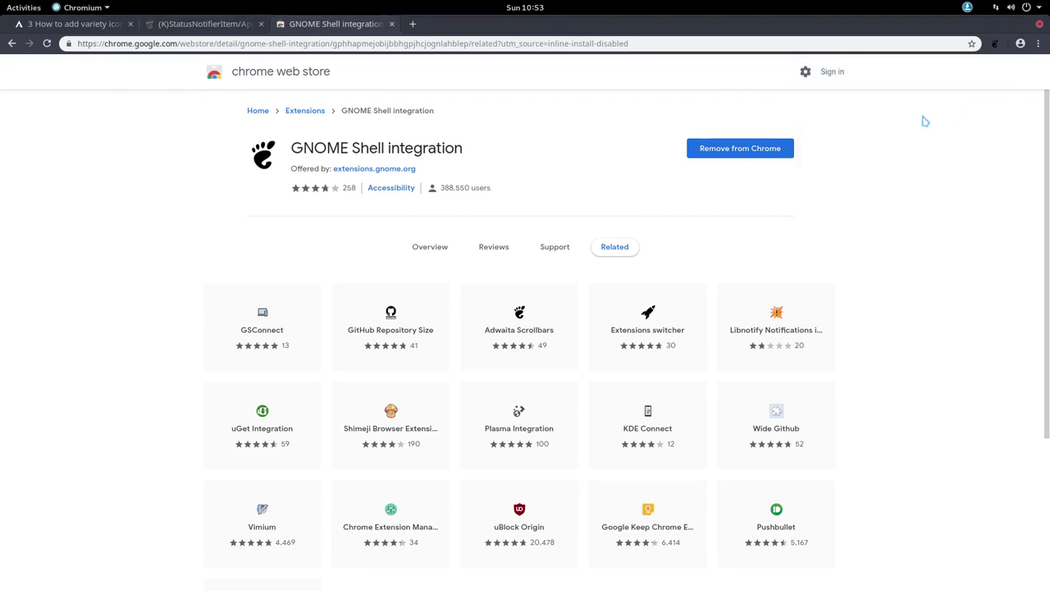
Reload the AppIndicator Support page, switch it ON and confirm the install
click(995, 45)
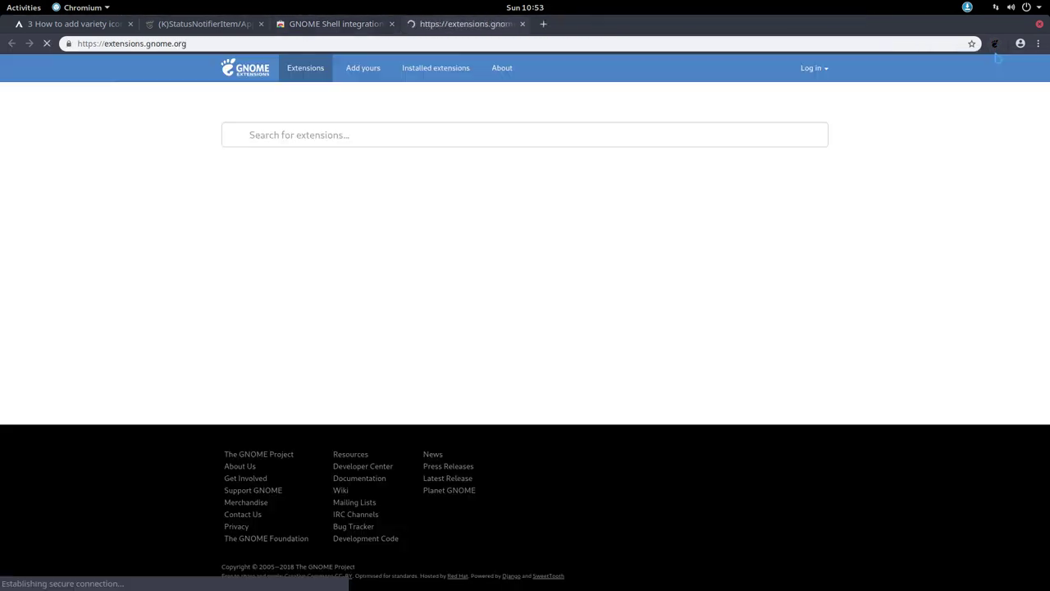
click(224, 26)
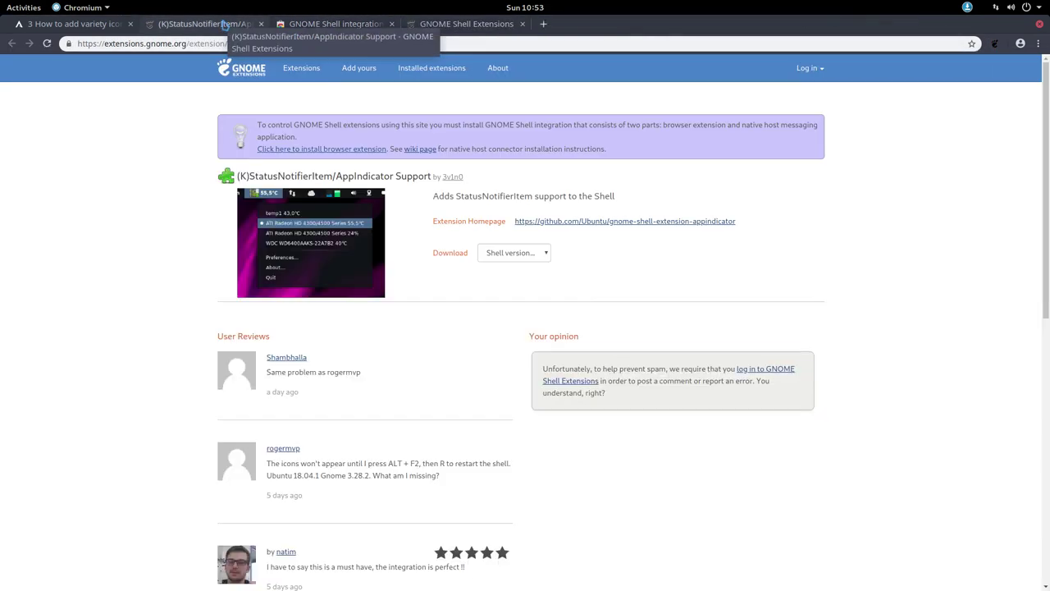
key(F5)
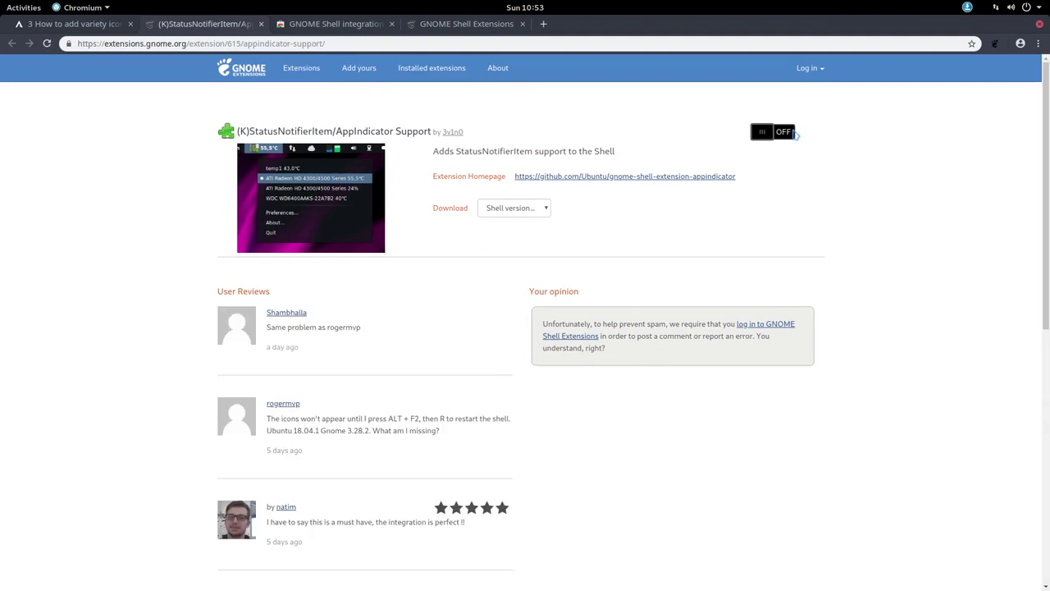
click(788, 133)
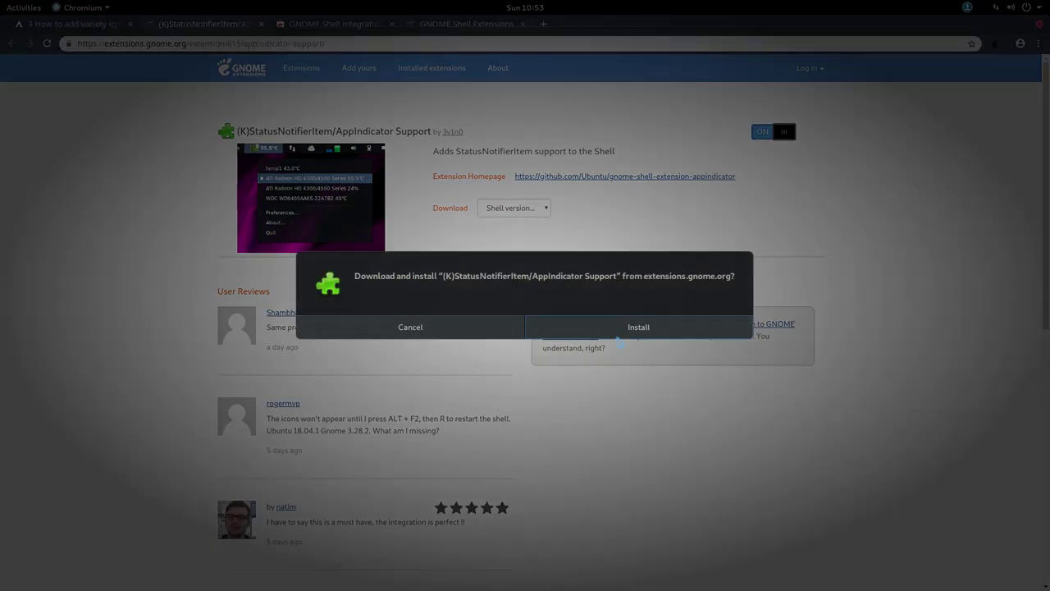
click(612, 328)
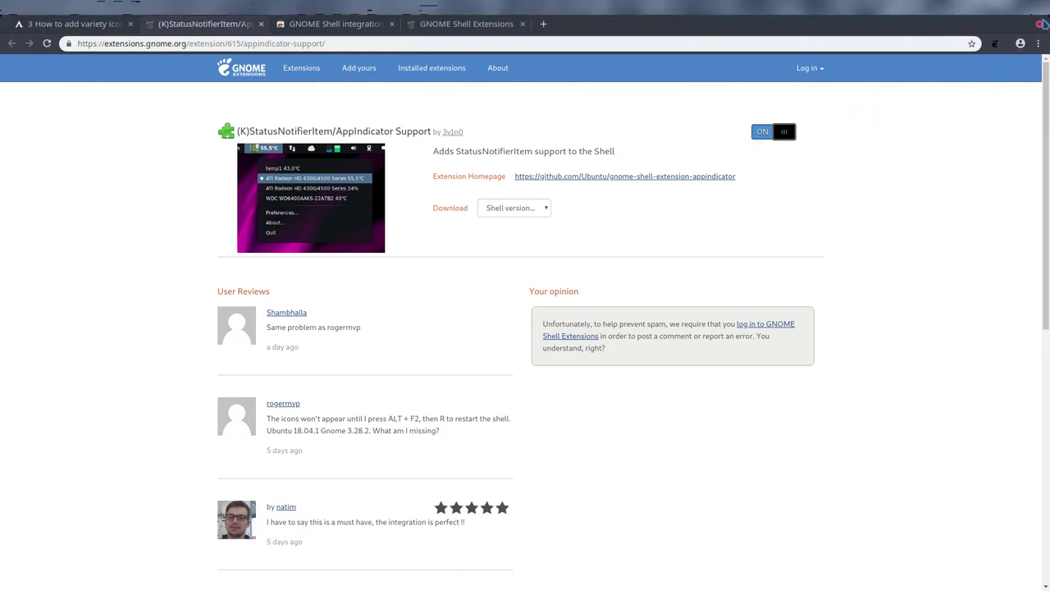
Close Chromium and dismiss the software update status menu in the top bar
click(1039, 24)
click(981, 11)
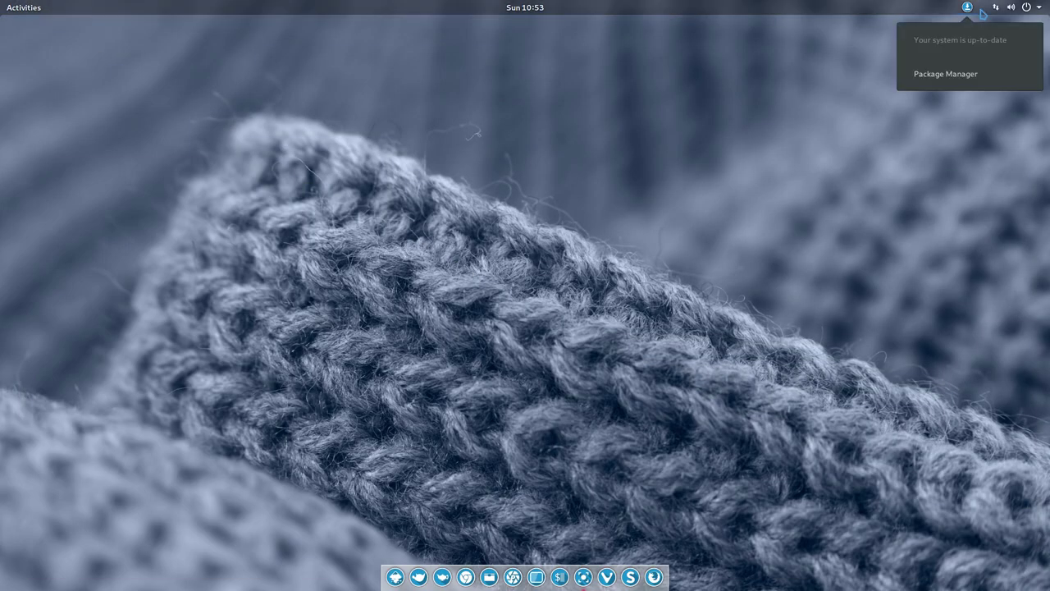
mouse_move(1000, 9)
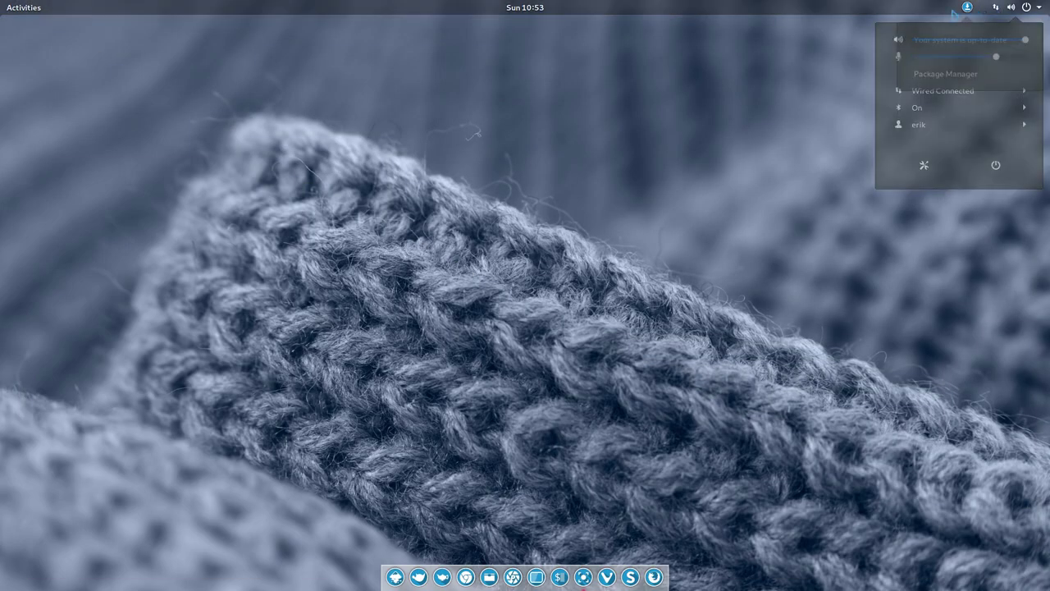
click(648, 136)
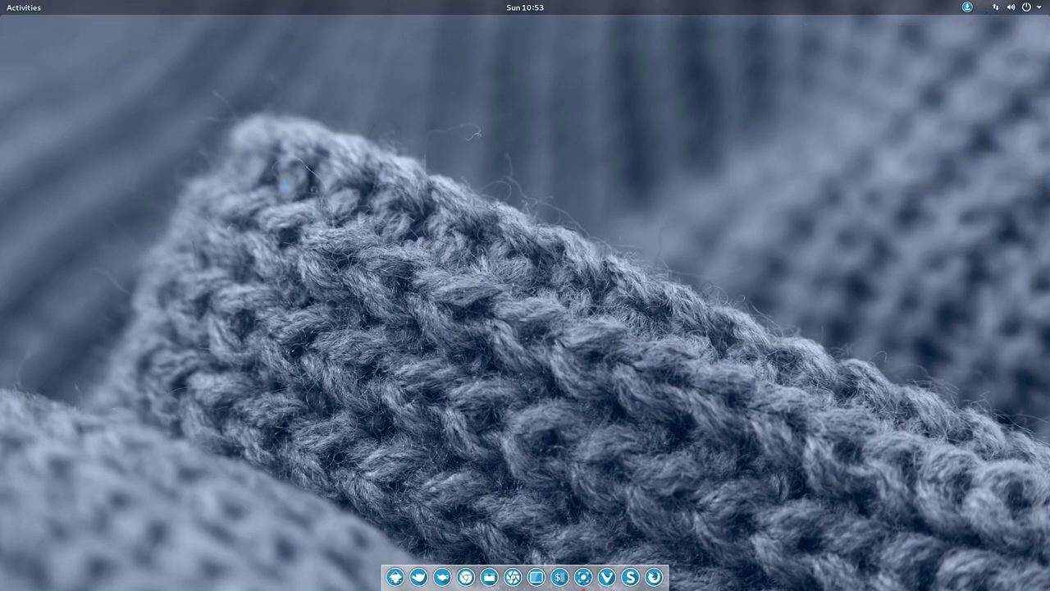
Launch Tweaks via 'tweak', toggle appindicator support off and on under Extensions, then close it
click(25, 10)
text(tweak)
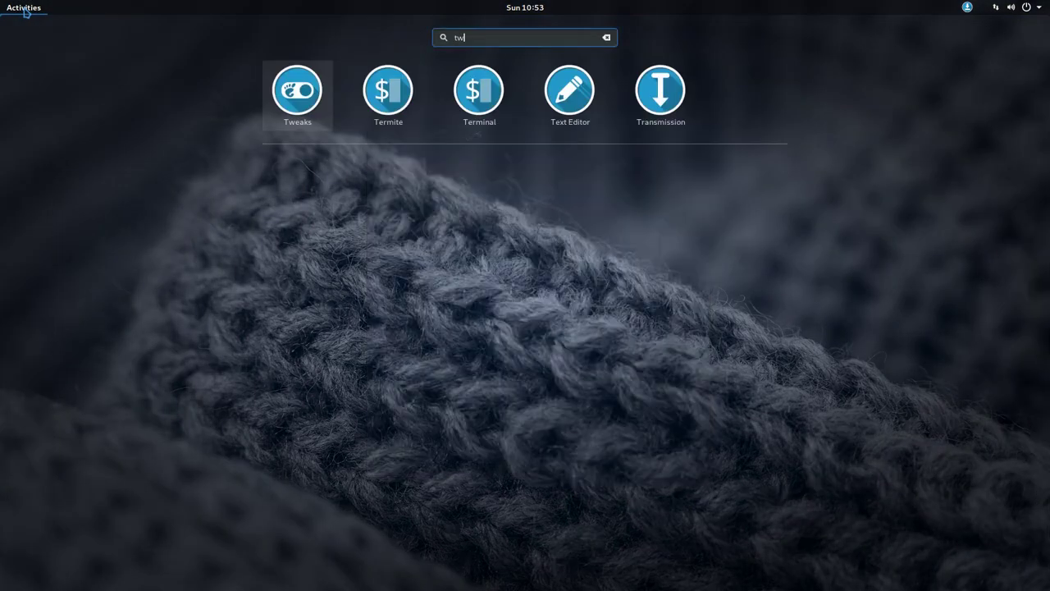
key(Return)
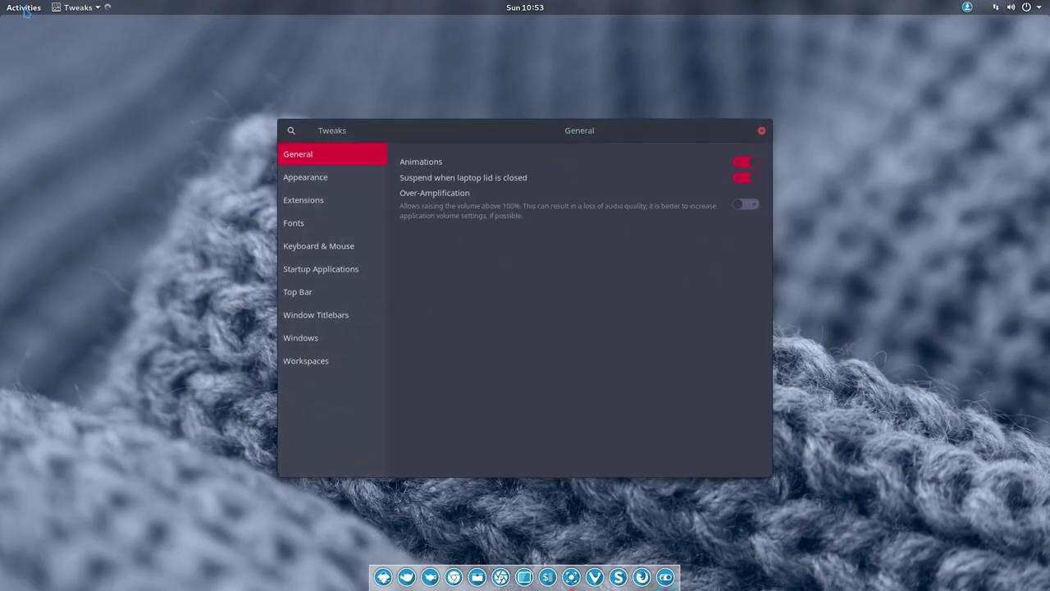
click(316, 202)
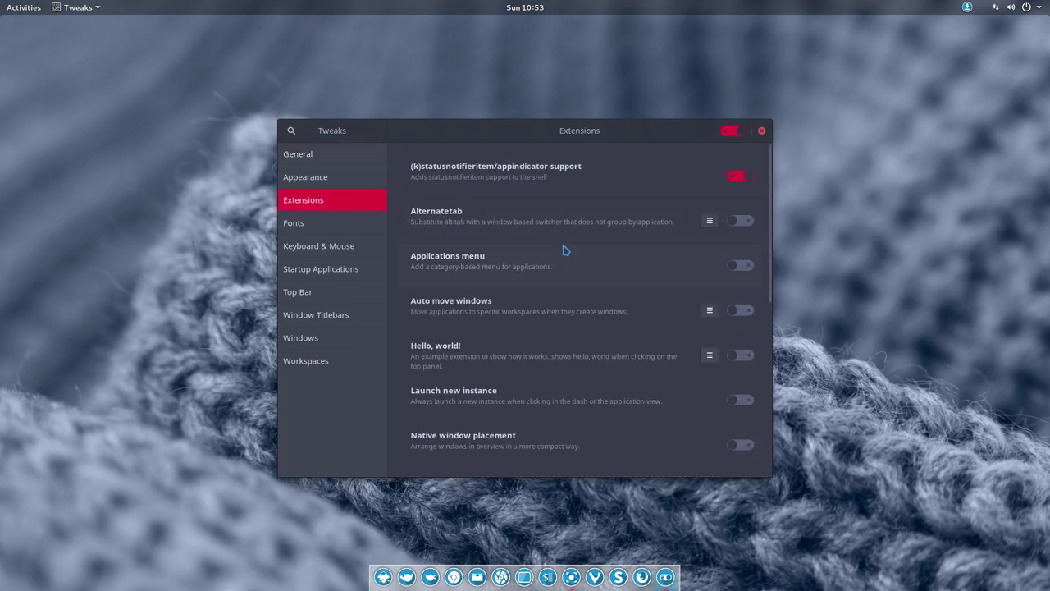
click(737, 178)
click(741, 177)
click(762, 132)
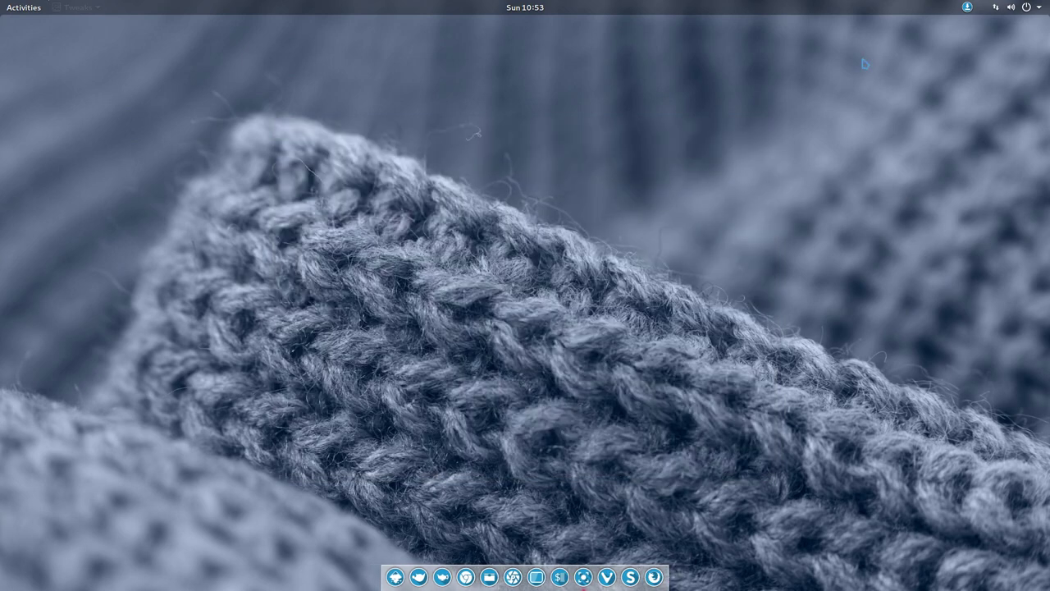
click(969, 8)
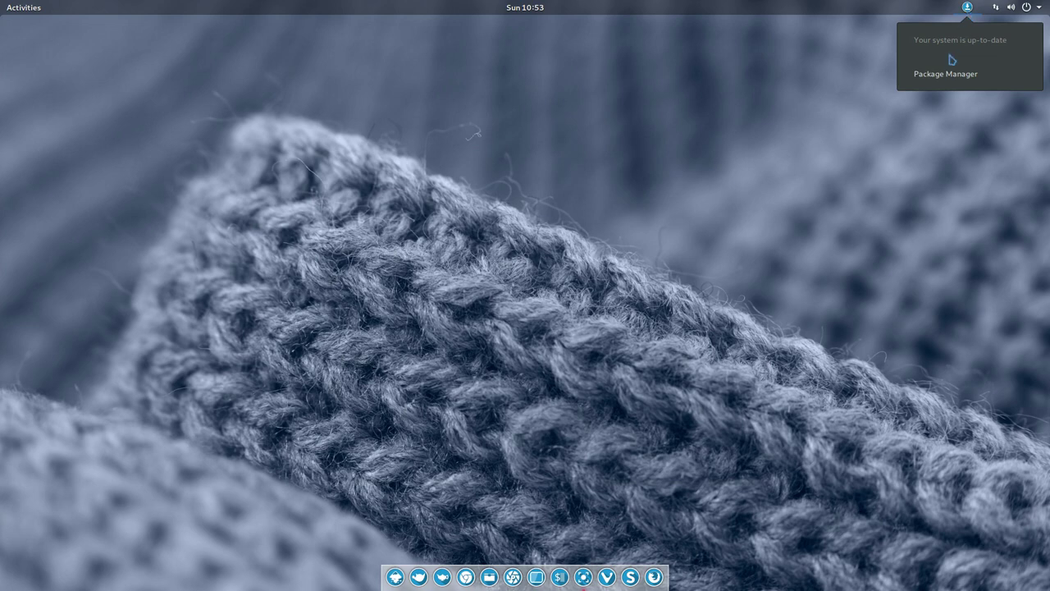
click(720, 107)
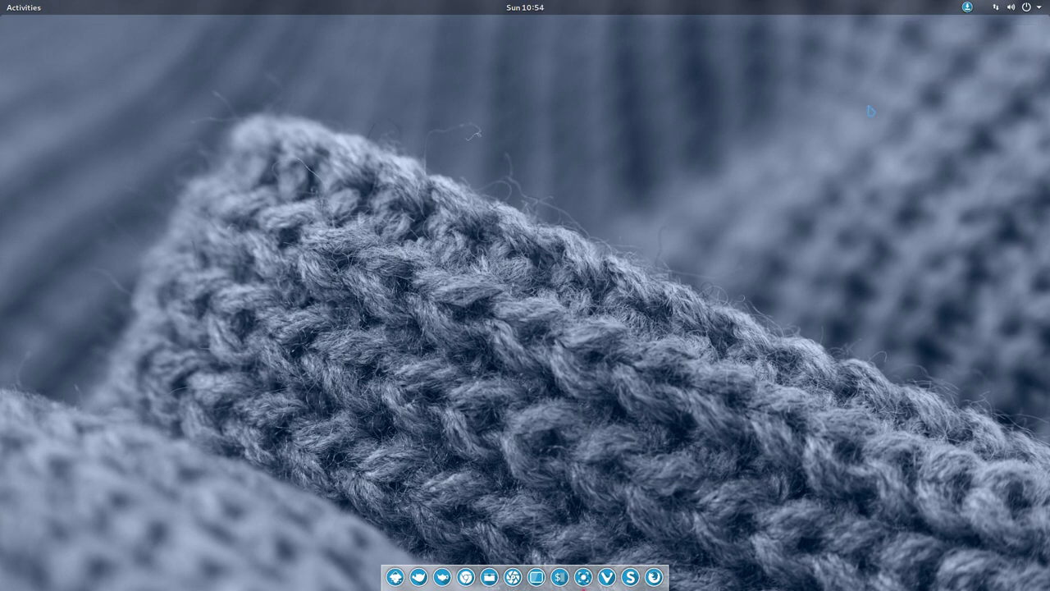
click(1040, 8)
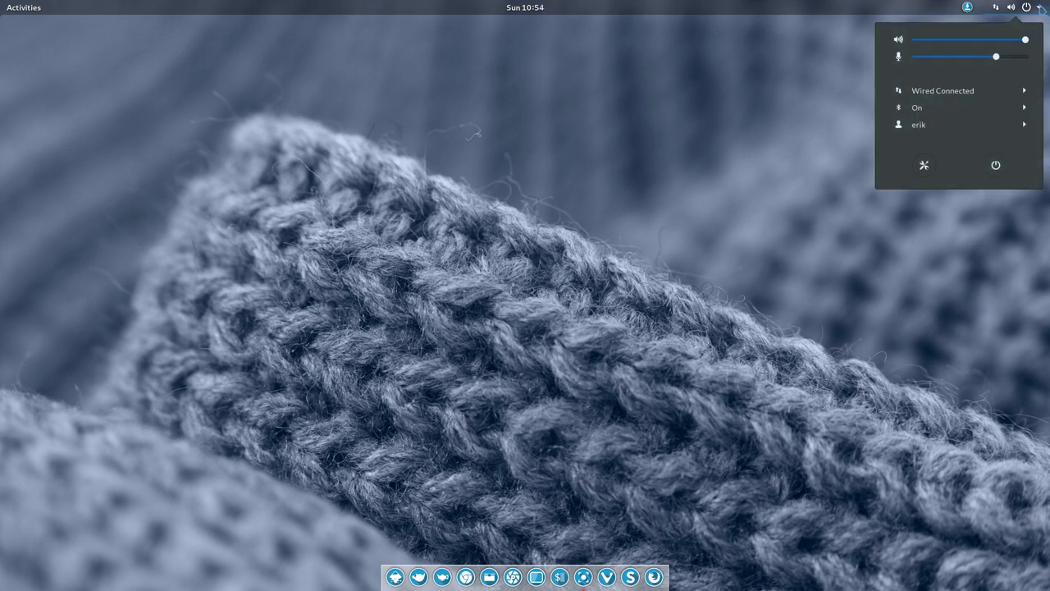
click(843, 76)
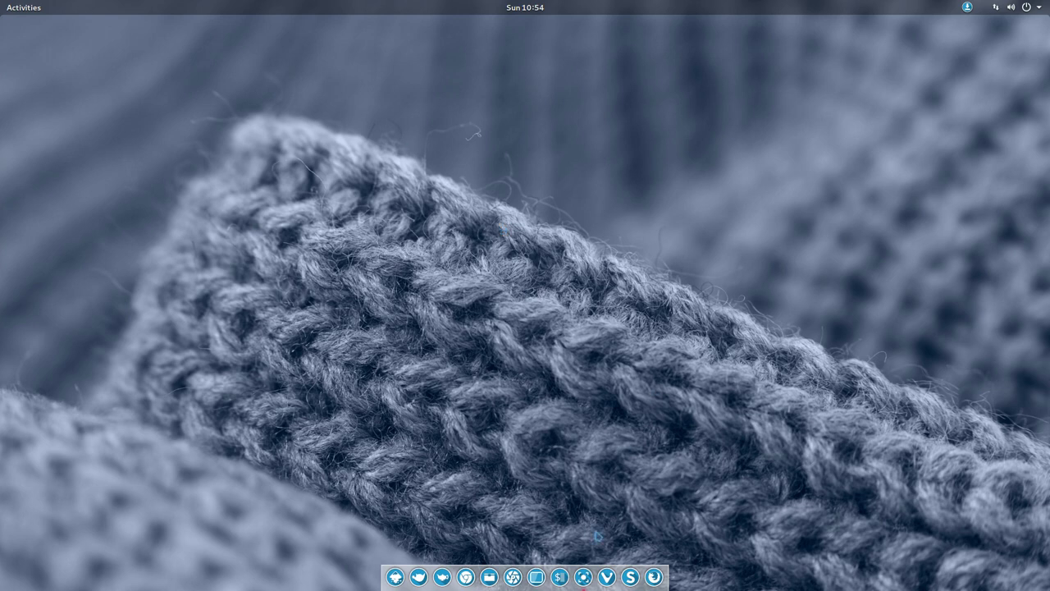
Run 'killall variety' in a new Termite terminal
click(560, 573)
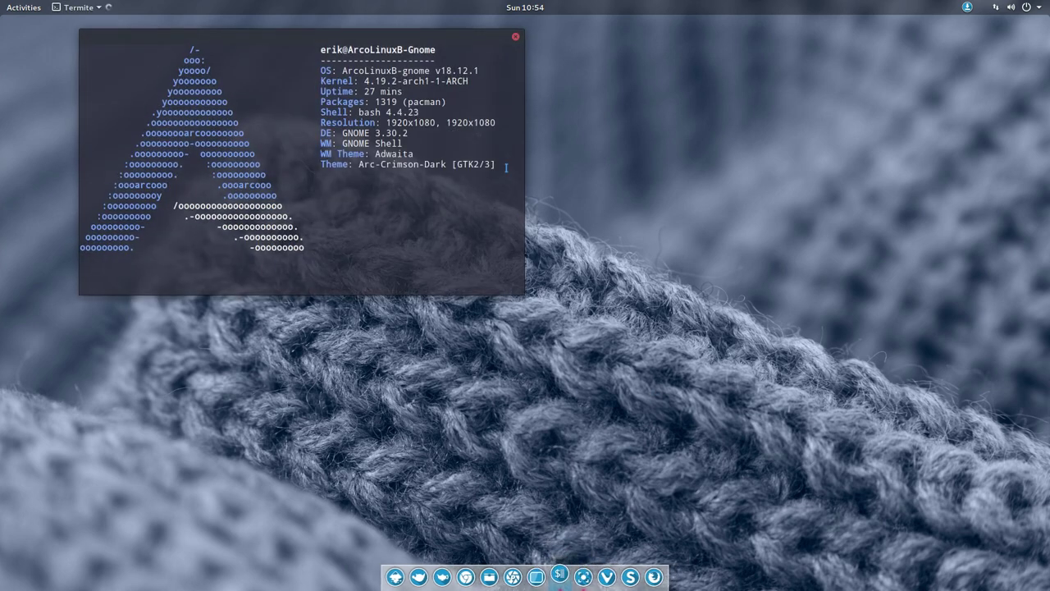
text(killall variety)
key(Return)
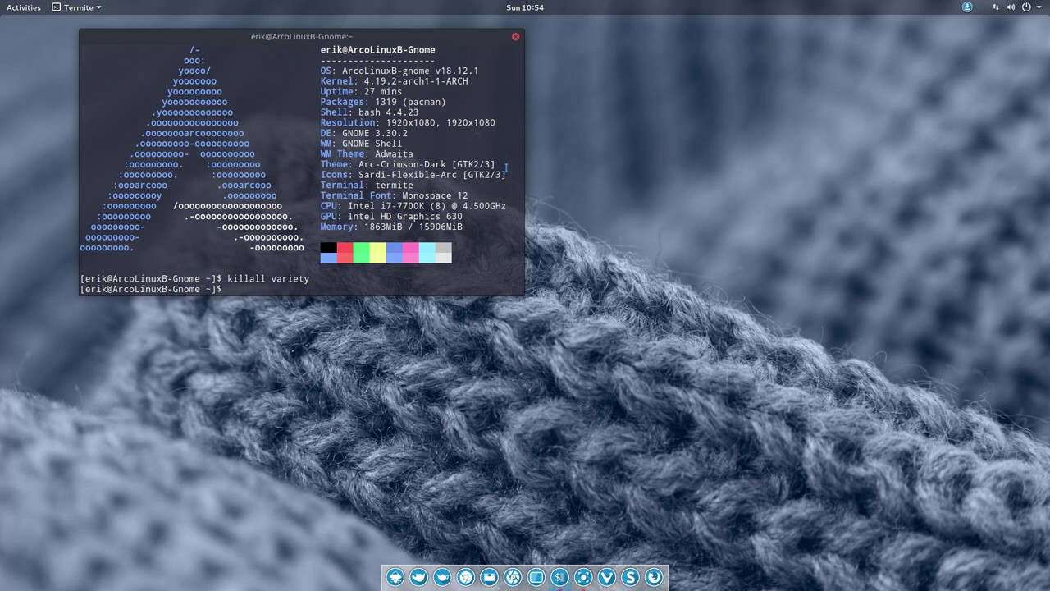
Check System Monitor for any running 'vari' processes, then close it
text(gnome)
mouse_move(7, 9)
text(monit)
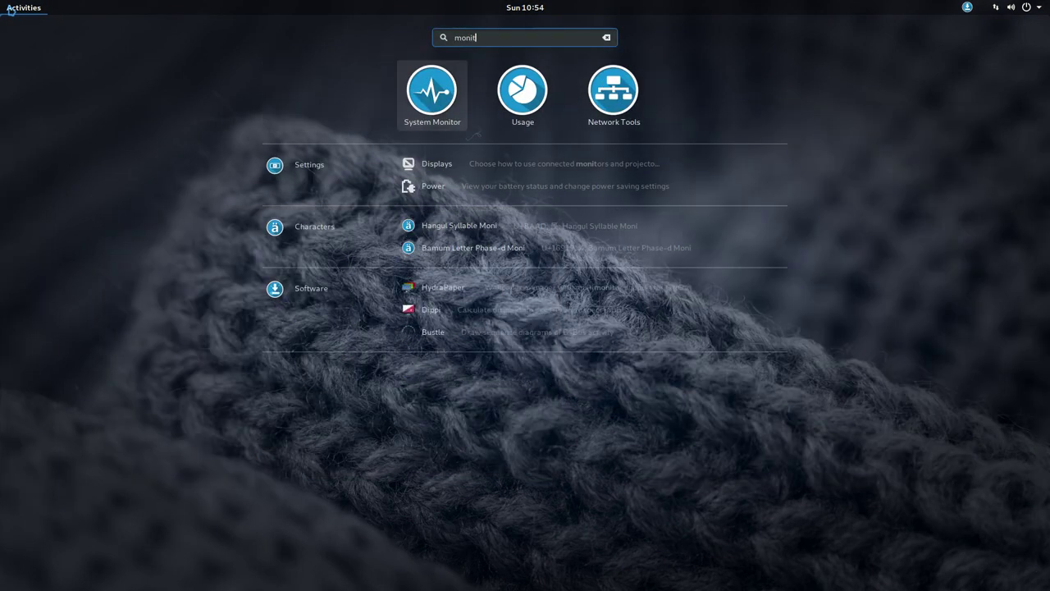
click(432, 88)
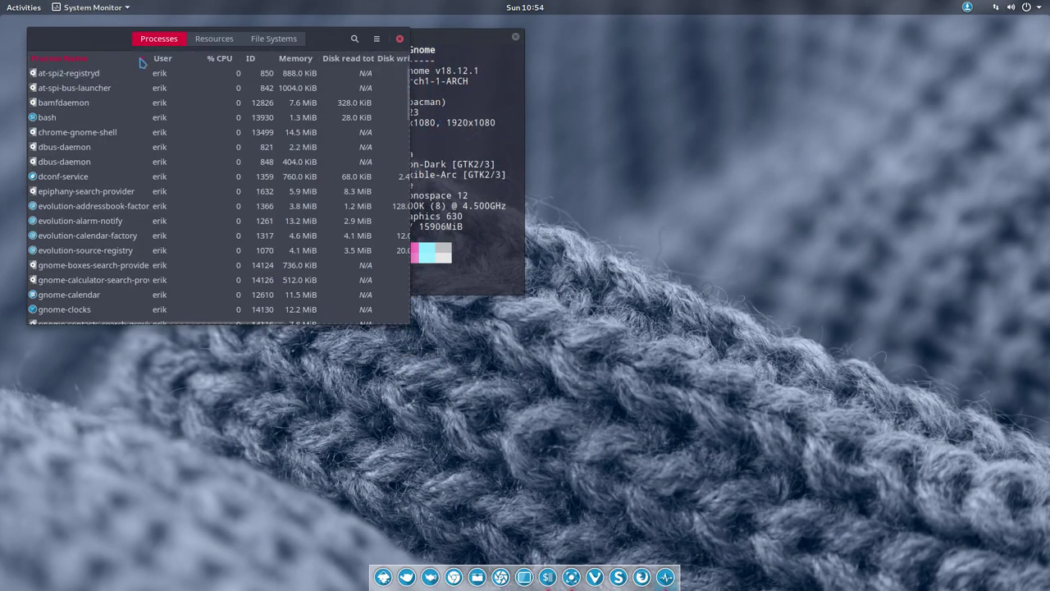
click(355, 40)
text(variety)
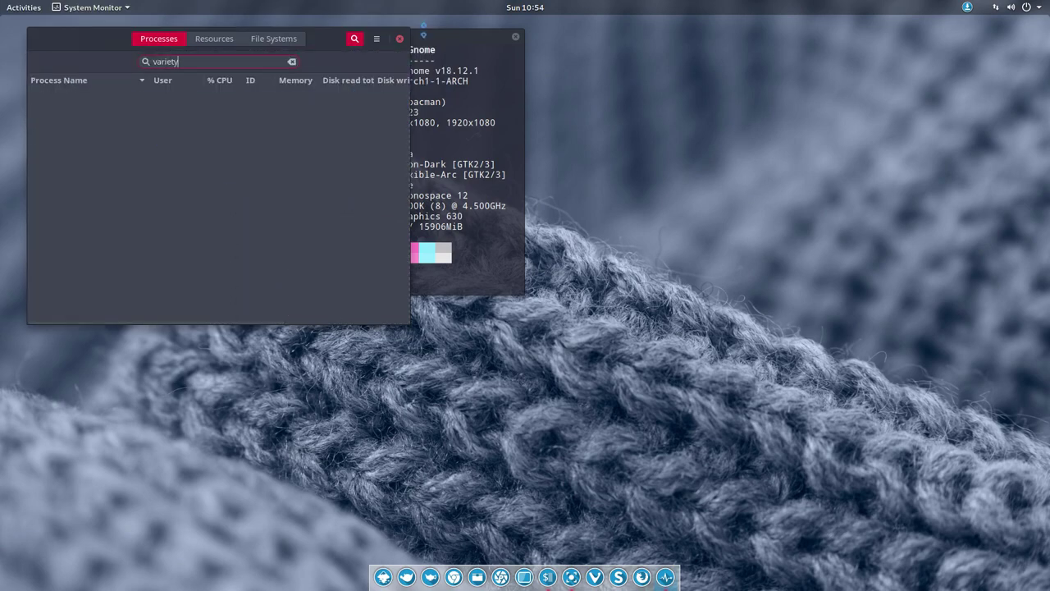
click(399, 39)
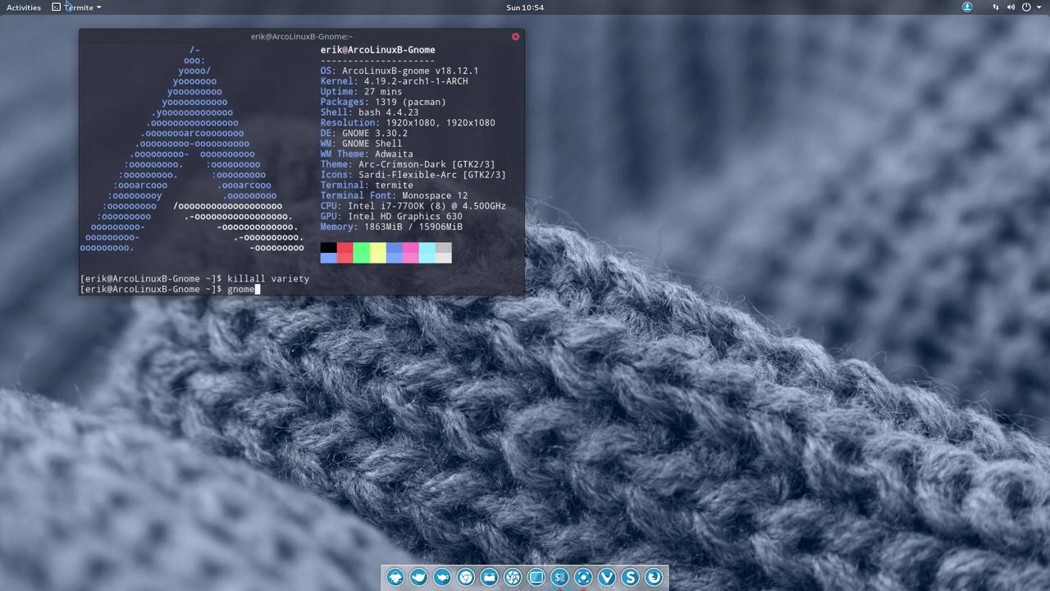
Search 'var' in Activities without launching Variety, then close the terminal
click(10, 6)
text(var)
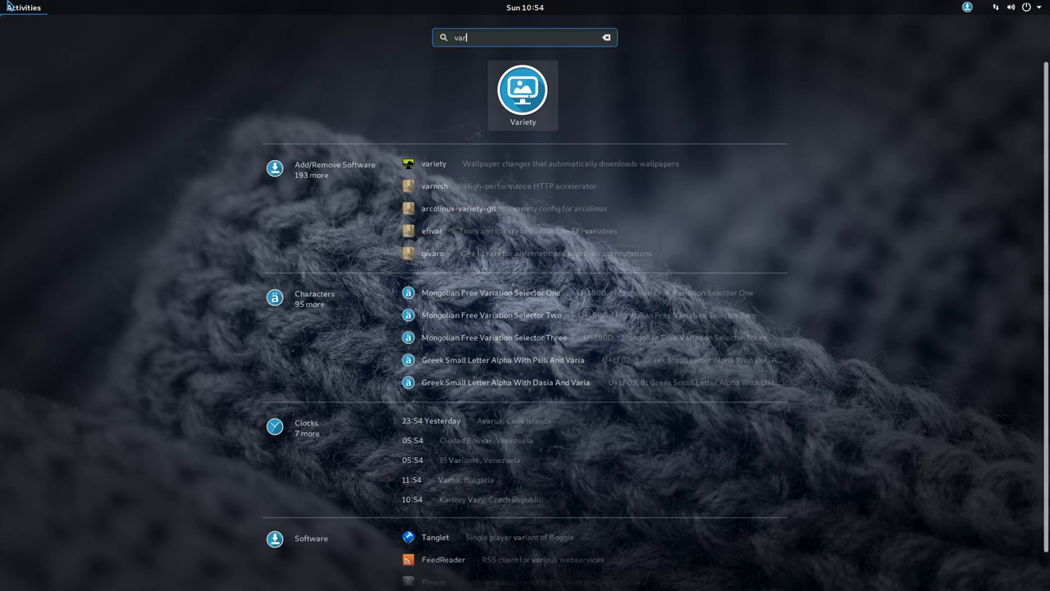
key(Return)
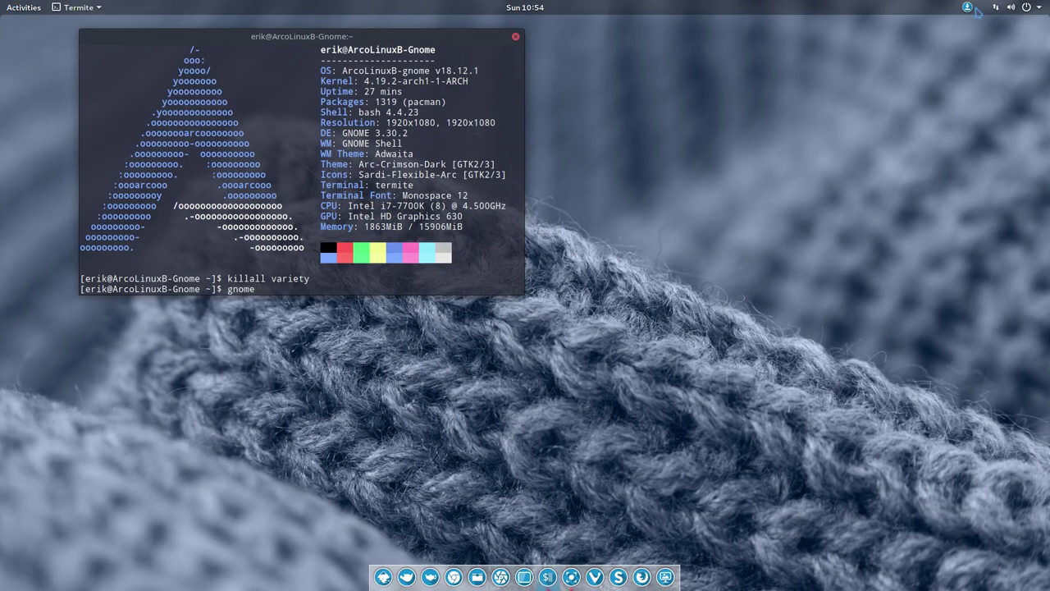
click(515, 36)
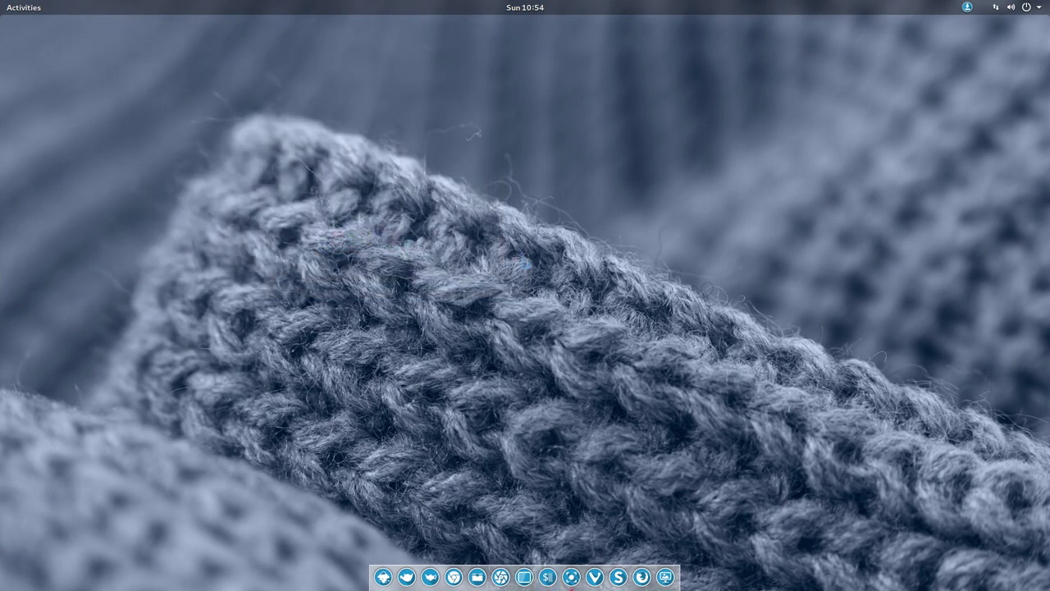
Show the application grid, then Alt+Tab back to the SimpleScreenRecorder window
click(36, 9)
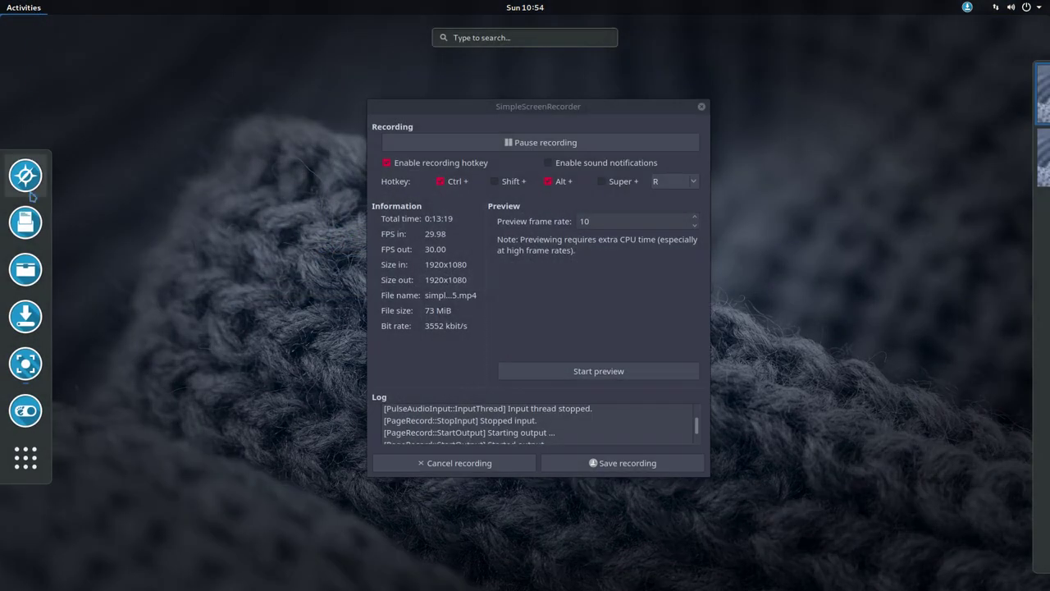
click(25, 457)
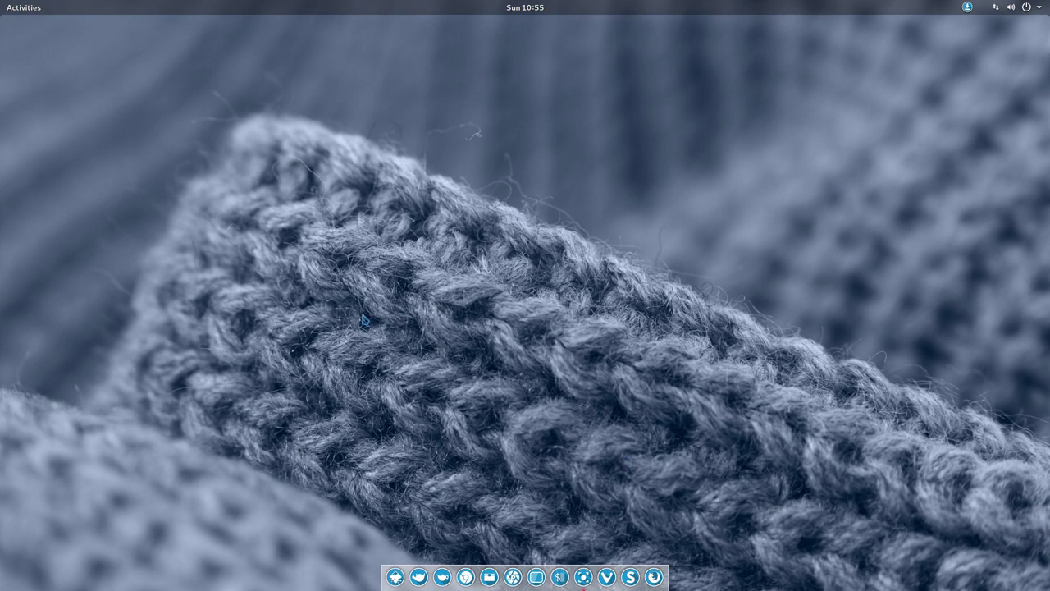
key(alt+Tab)
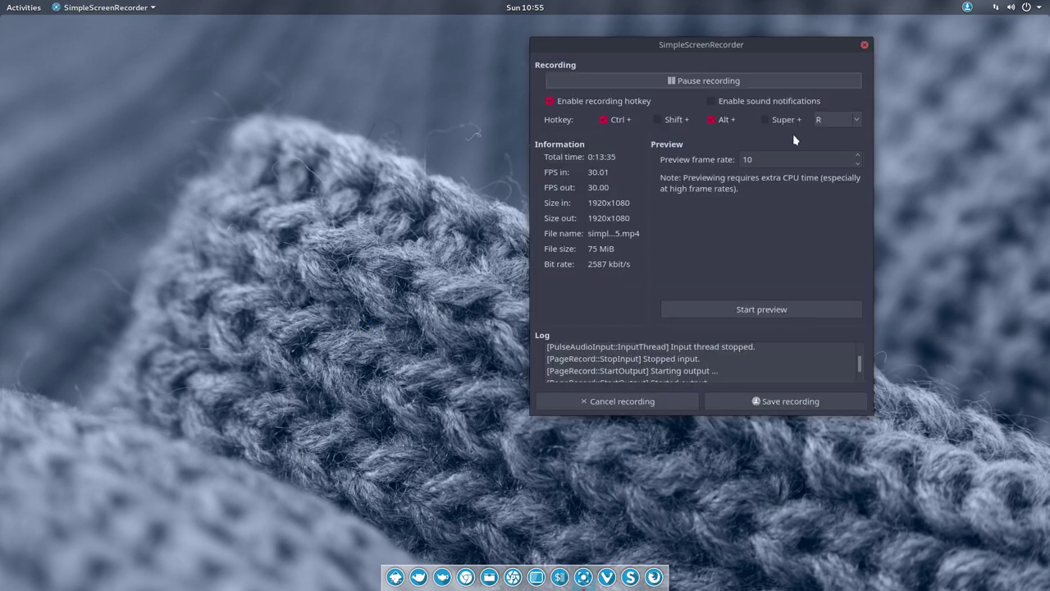